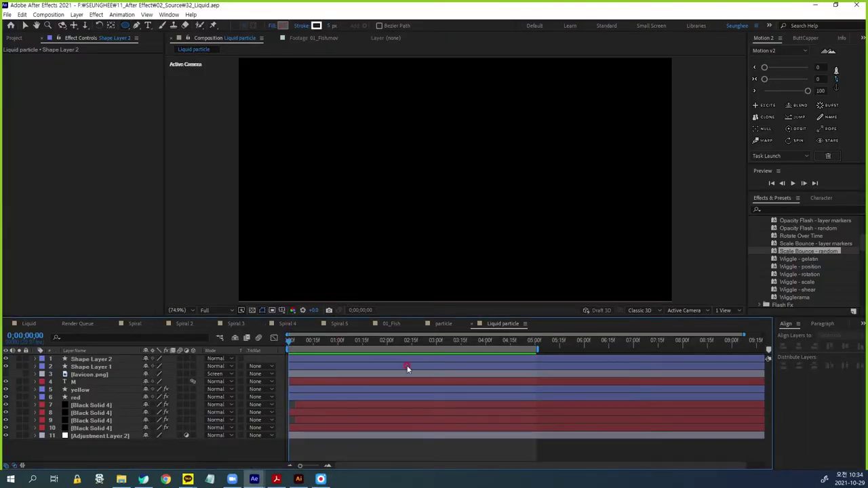
Preview the finished animation, stopping at the 4-second mark.
{"action": "key", "text": "space"}
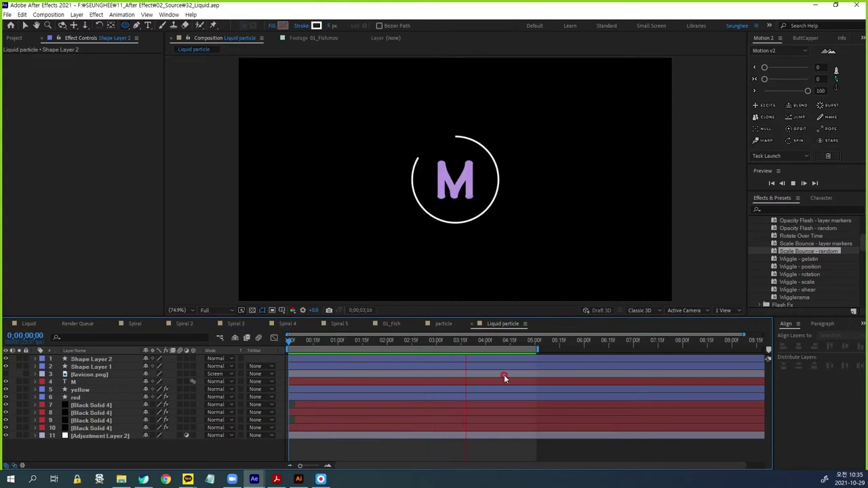
{"action": "left_click", "coordinate": [445, 385]}
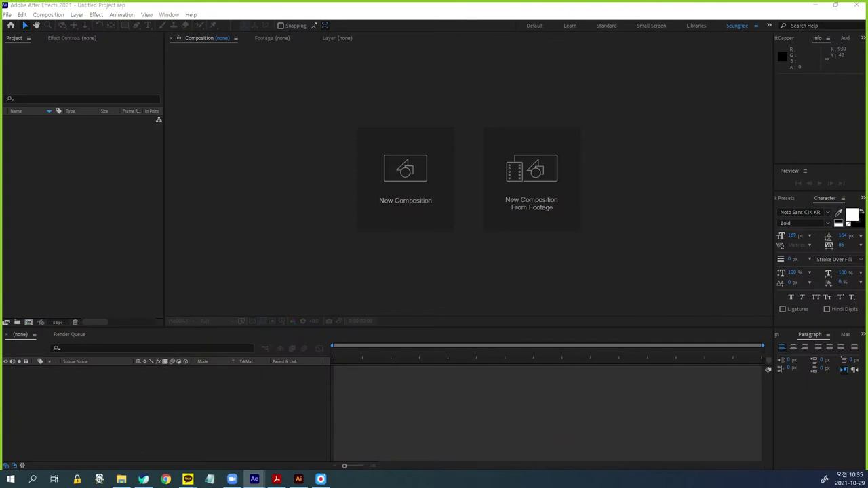
{"action": "left_click", "coordinate": [66, 258]}
Create a new 1280×720 composition, Comp 1, lasting 5 seconds.
{"action": "left_click", "coordinate": [29, 323]}
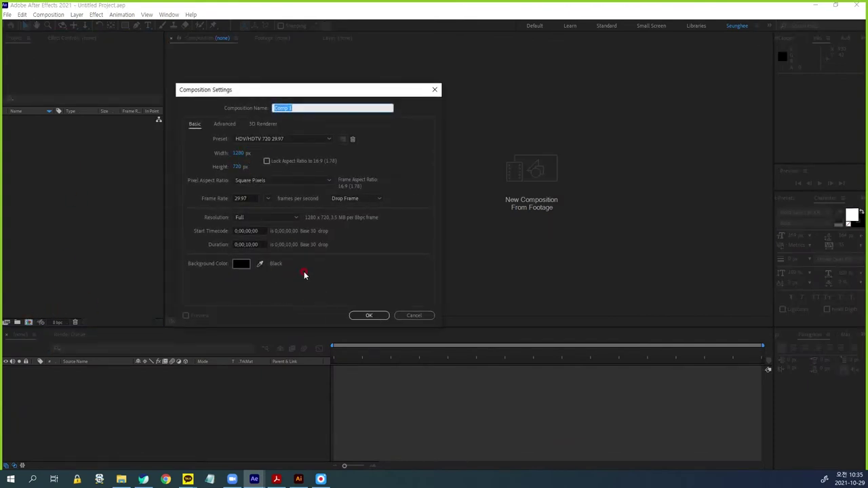
{"action": "left_click", "coordinate": [258, 244]}
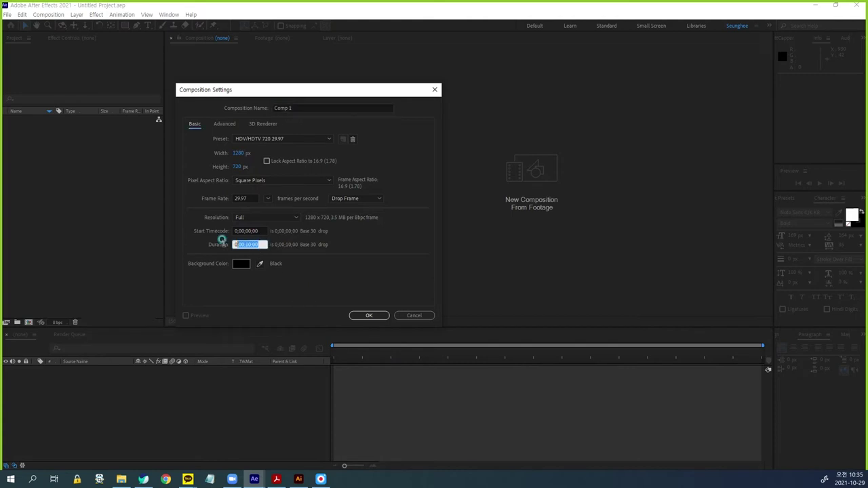
{"action": "type", "text": "5"}
{"action": "left_click", "coordinate": [359, 315]}
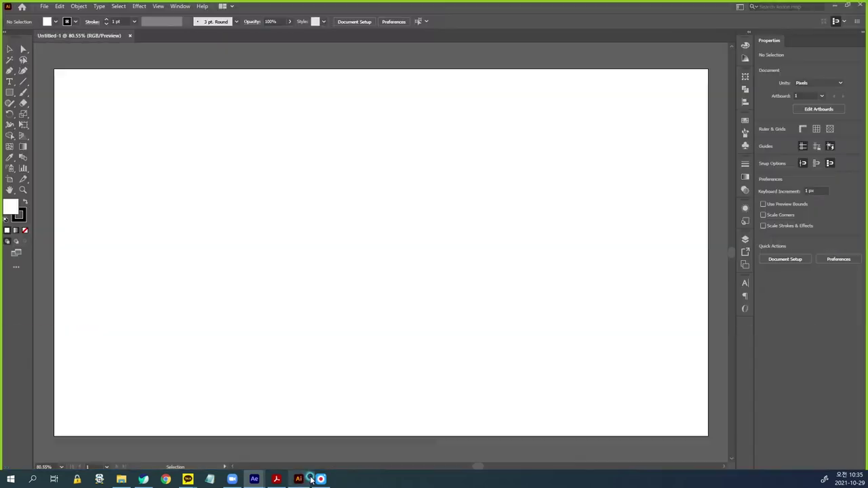
{"action": "left_click", "coordinate": [299, 479]}
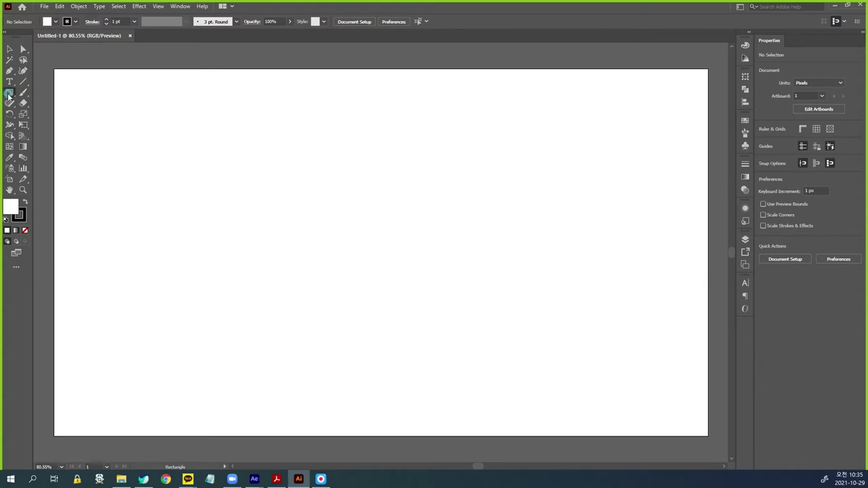
Draw a 499 px circle with the Ellipse tool toward the artboard's left side.
{"action": "left_click_drag", "start_coordinate": [9, 94], "coordinate": [58, 113]}
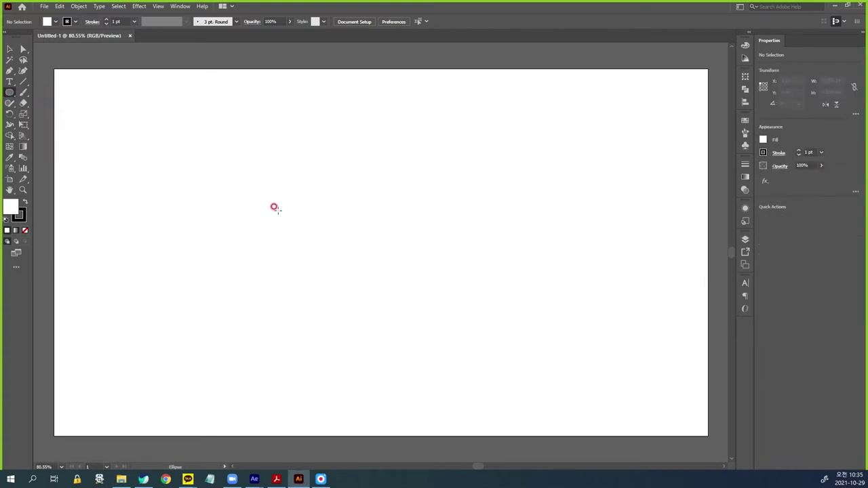
{"action": "left_click_drag", "start_coordinate": [277, 240], "coordinate": [390, 128]}
{"action": "left_click", "coordinate": [9, 49]}
{"action": "left_click_drag", "start_coordinate": [391, 126], "coordinate": [419, 99]}
{"action": "left_click_drag", "start_coordinate": [407, 282], "coordinate": [384, 308]}
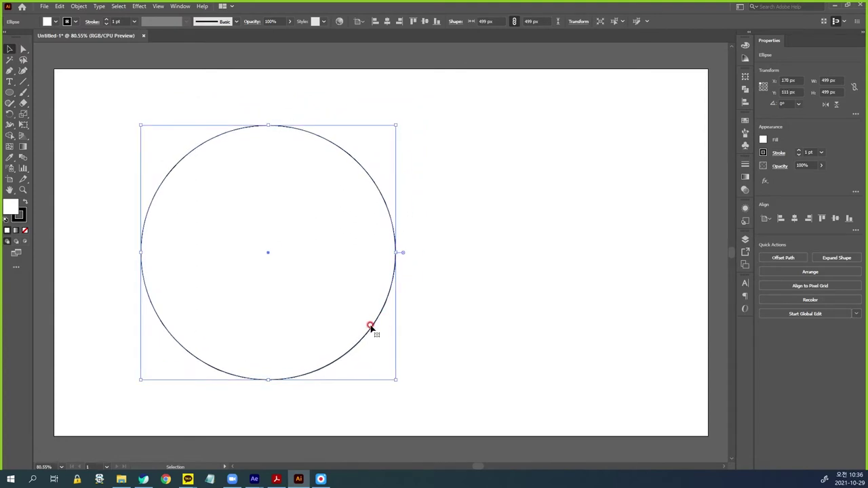
Duplicate the circle so it touches the original's right side, and remove both fills.
{"action": "left_click_drag", "start_coordinate": [316, 372], "coordinate": [569, 354]}
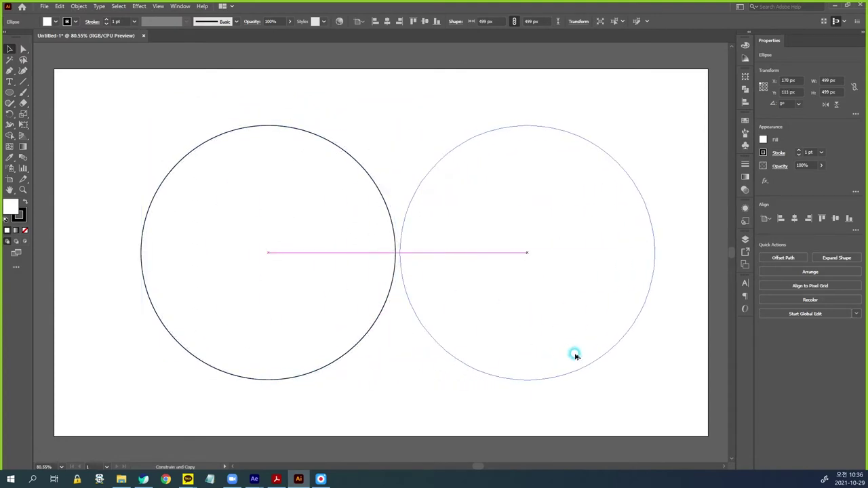
{"action": "left_click_drag", "start_coordinate": [569, 355], "coordinate": [442, 256]}
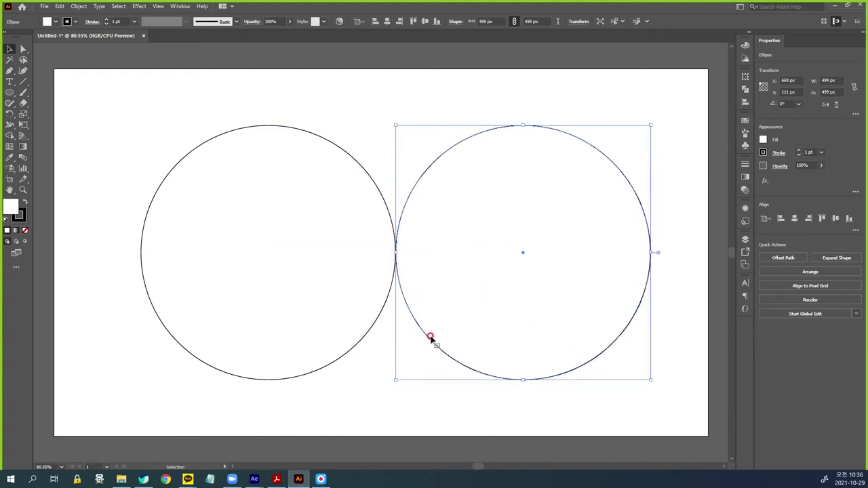
{"action": "left_click", "coordinate": [461, 169]}
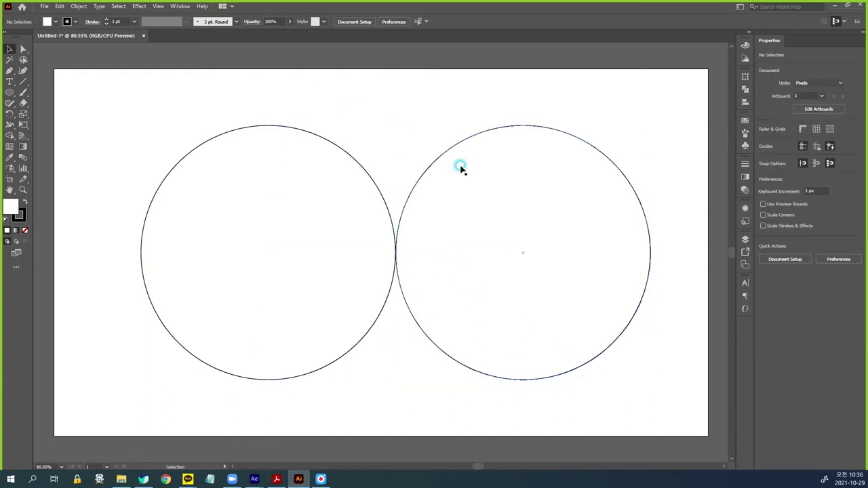
{"action": "left_click_drag", "start_coordinate": [463, 92], "coordinate": [337, 230]}
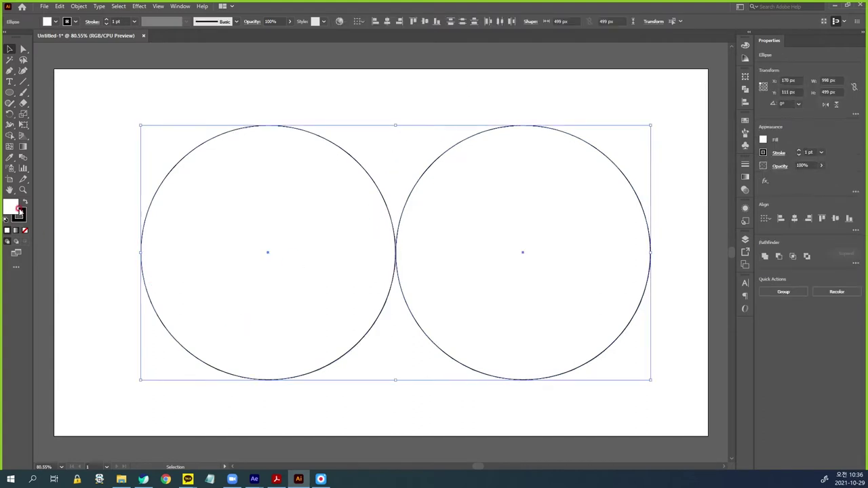
{"action": "left_click", "coordinate": [26, 231]}
{"action": "left_click", "coordinate": [464, 407]}
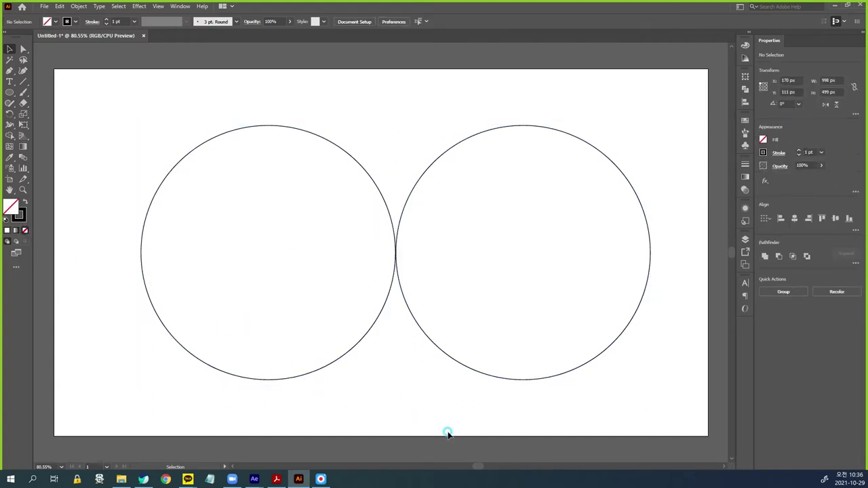
{"action": "left_click", "coordinate": [22, 49]}
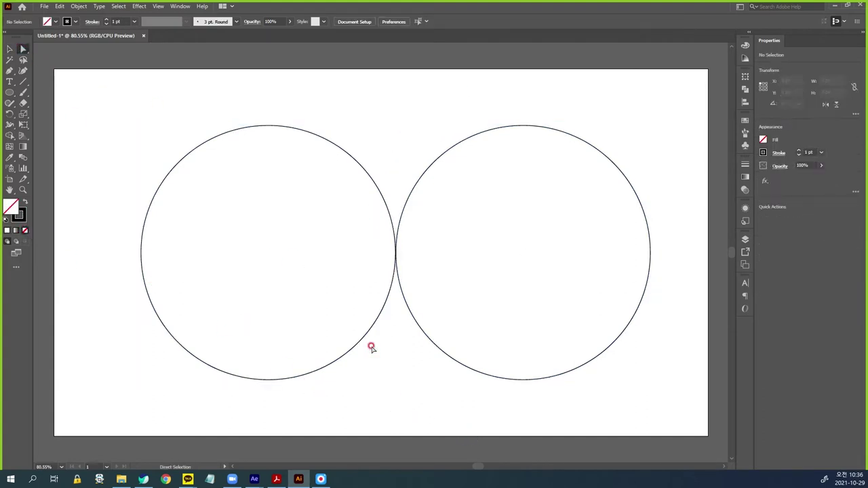
Delete the right circle's lower-left quarter and nudge the arc 10 px right.
{"action": "left_click", "coordinate": [442, 350]}
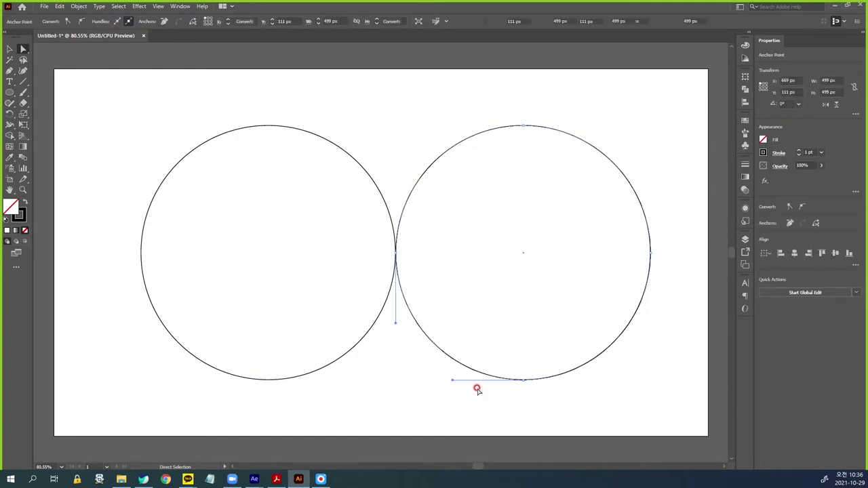
{"action": "key", "text": "Delete"}
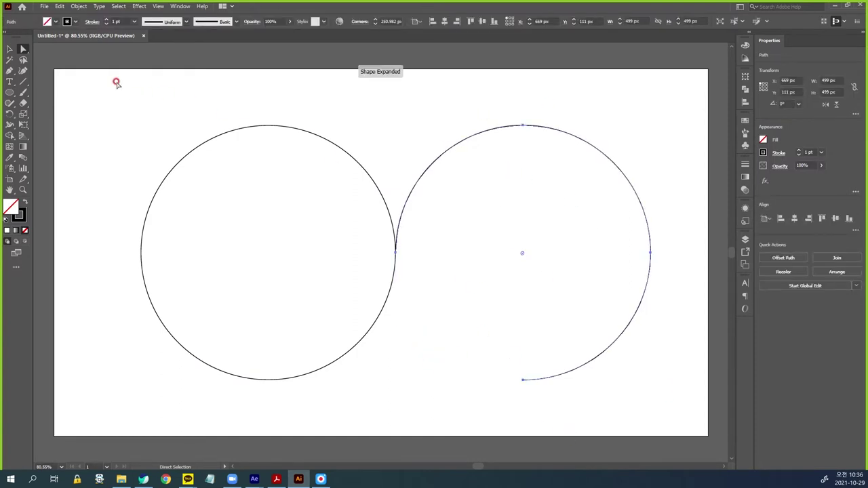
{"action": "left_click", "coordinate": [10, 50]}
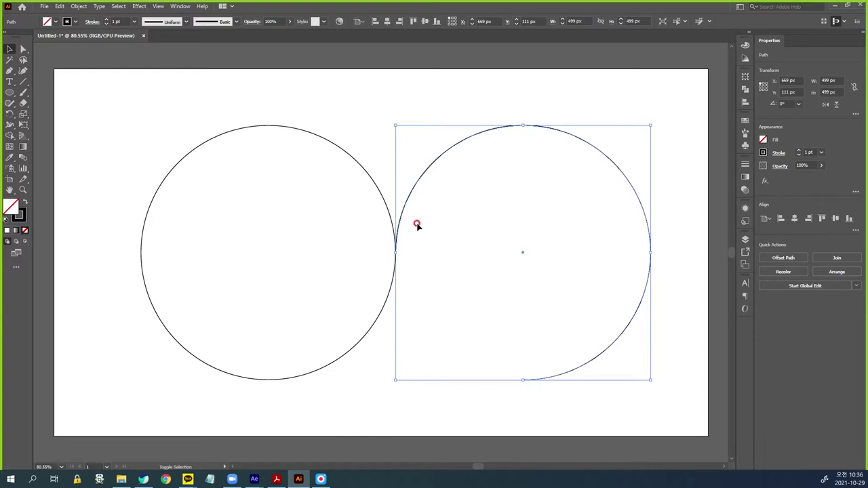
{"action": "key", "text": "shift+Right"}
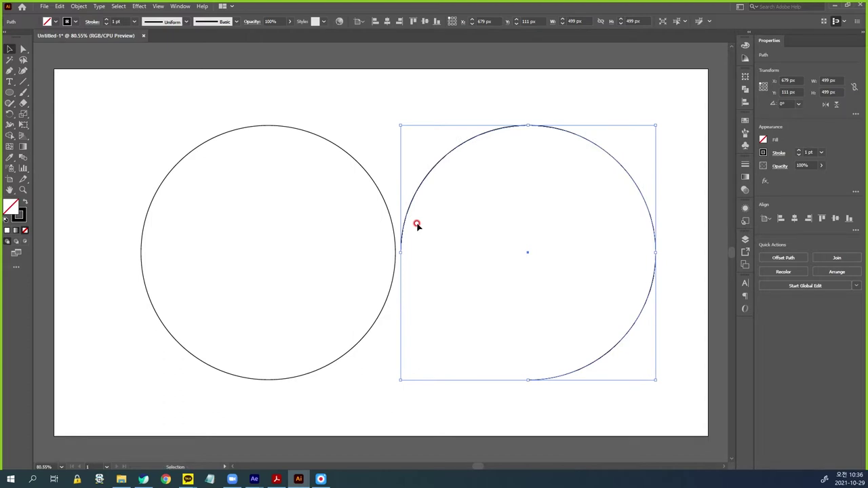
{"action": "left_click", "coordinate": [192, 138]}
Cut the left circle at its rightmost anchor and pull the cut end upward.
{"action": "left_click", "coordinate": [23, 49]}
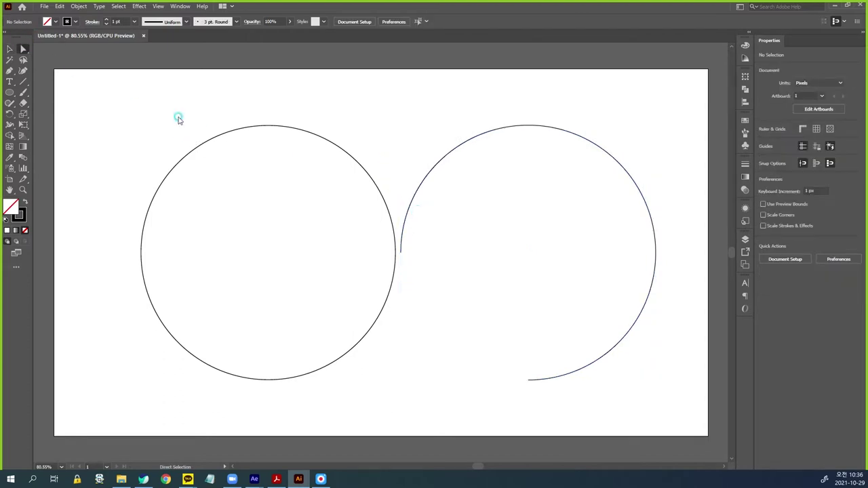
{"action": "left_click", "coordinate": [397, 254]}
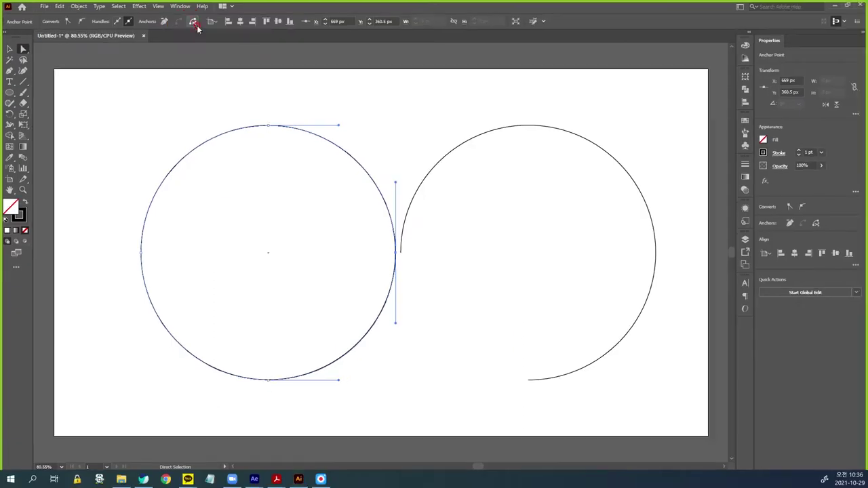
{"action": "left_click", "coordinate": [193, 21]}
{"action": "left_click", "coordinate": [397, 289]}
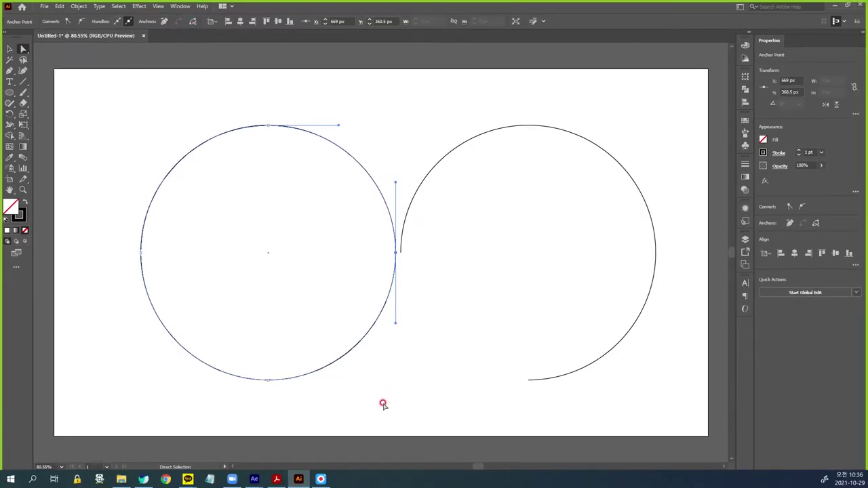
{"action": "left_click", "coordinate": [396, 151]}
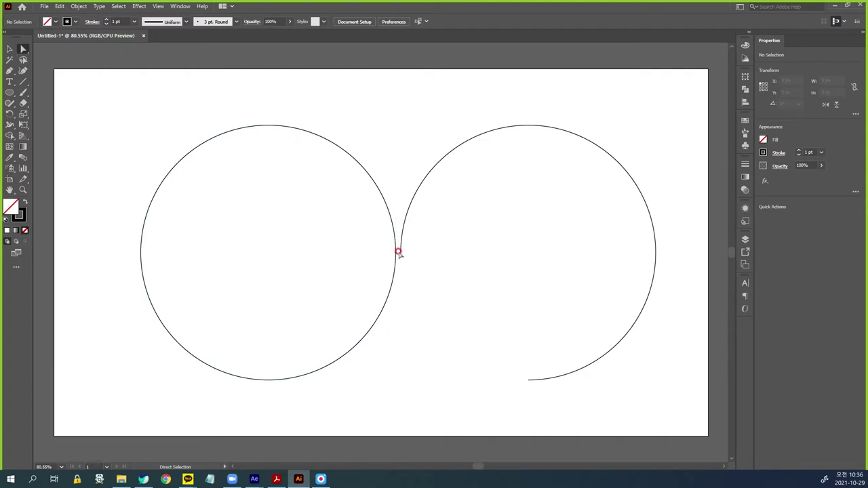
{"action": "left_click_drag", "start_coordinate": [395, 255], "coordinate": [397, 289]}
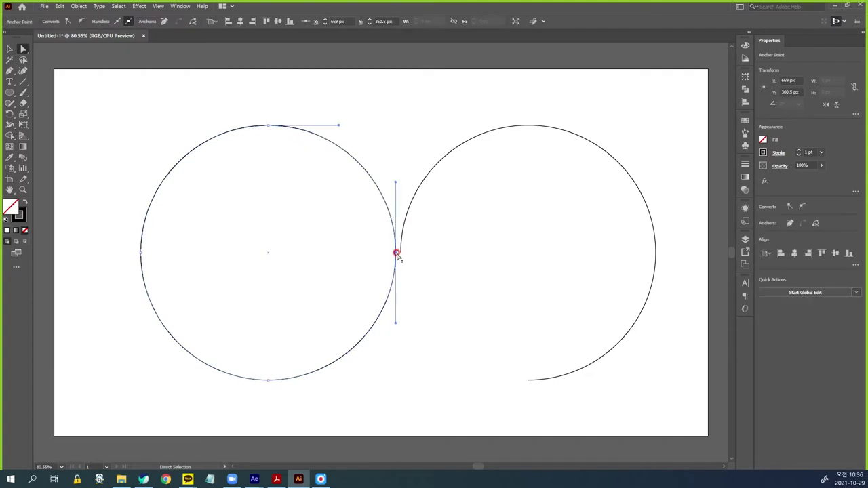
{"action": "left_click_drag", "start_coordinate": [397, 289], "coordinate": [394, 208]}
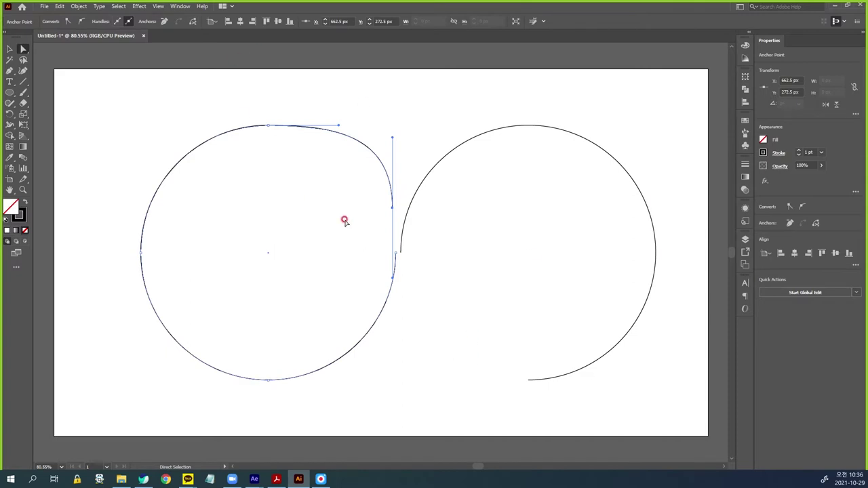
{"action": "left_click", "coordinate": [9, 49]}
{"action": "left_click", "coordinate": [562, 296]}
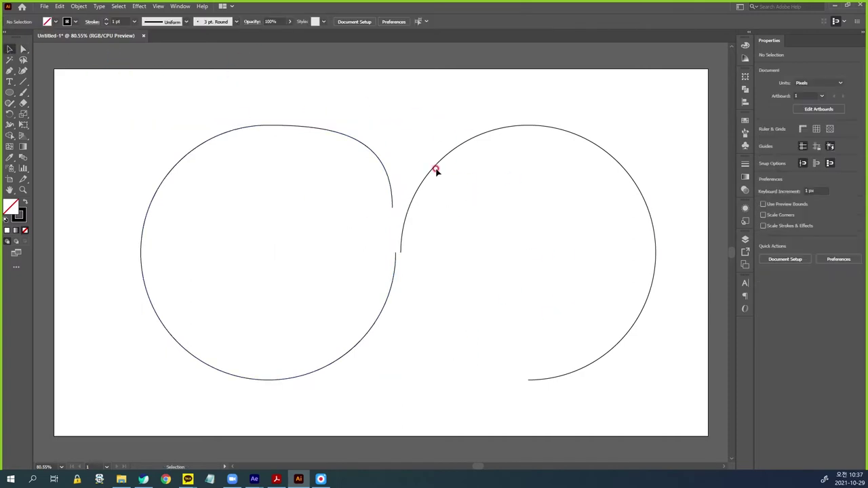
{"action": "left_click_drag", "start_coordinate": [534, 171], "coordinate": [724, 328]}
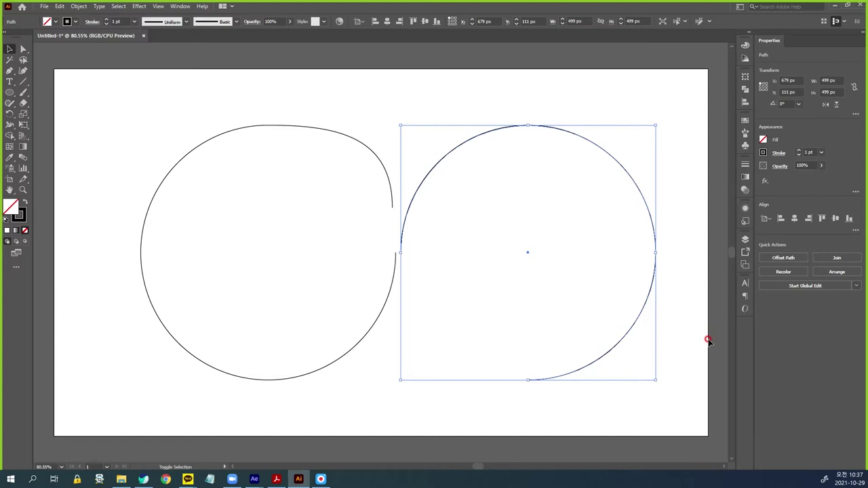
Nudge the right arc back and join the meeting anchors into one smooth junction.
{"action": "key", "text": "shift+Left"}
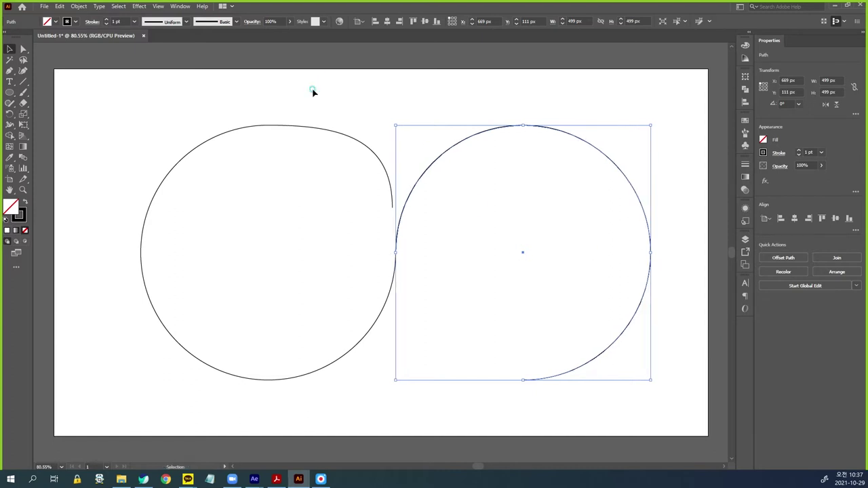
{"action": "left_click", "coordinate": [312, 91]}
{"action": "left_click", "coordinate": [23, 49]}
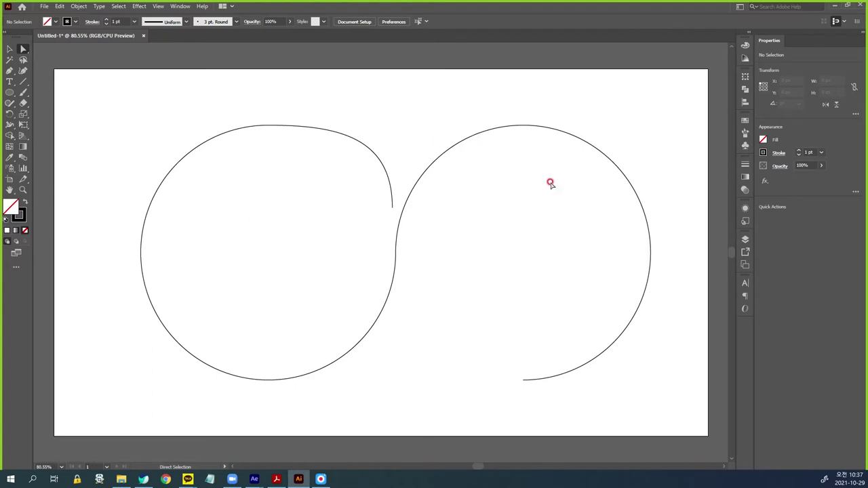
{"action": "left_click_drag", "start_coordinate": [428, 247], "coordinate": [372, 279]}
{"action": "left_click", "coordinate": [415, 244]}
{"action": "mouse_move", "coordinate": [413, 241]}
{"action": "left_mouse_down"}
{"action": "mouse_move", "coordinate": [378, 266]}
{"action": "mouse_move", "coordinate": [392, 252]}
{"action": "left_mouse_up"}
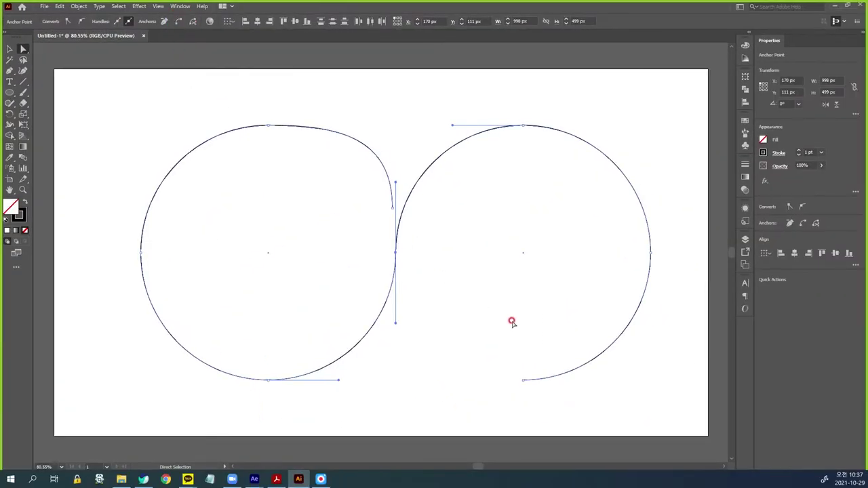
{"action": "key", "text": "ctrl+j"}
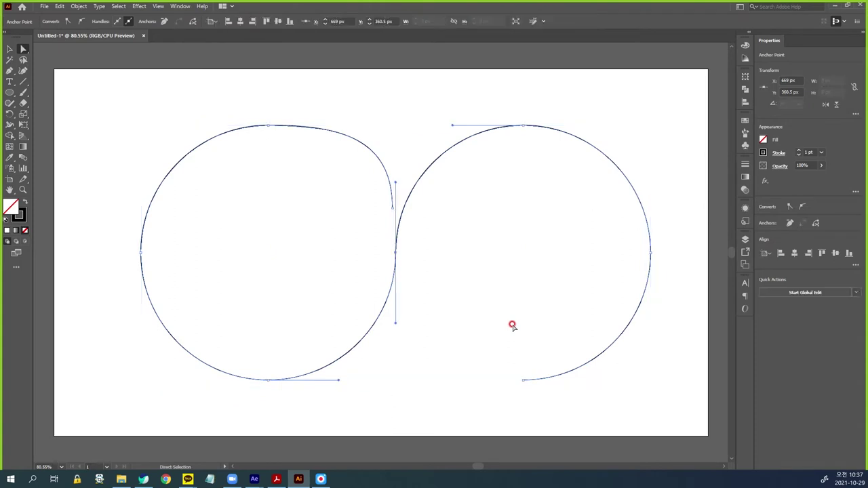
{"action": "left_click", "coordinate": [387, 119]}
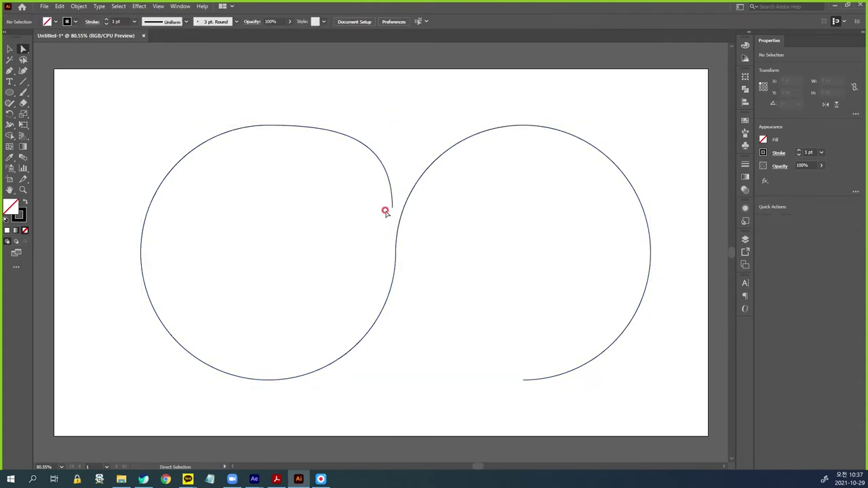
{"action": "left_click_drag", "start_coordinate": [394, 211], "coordinate": [397, 255]}
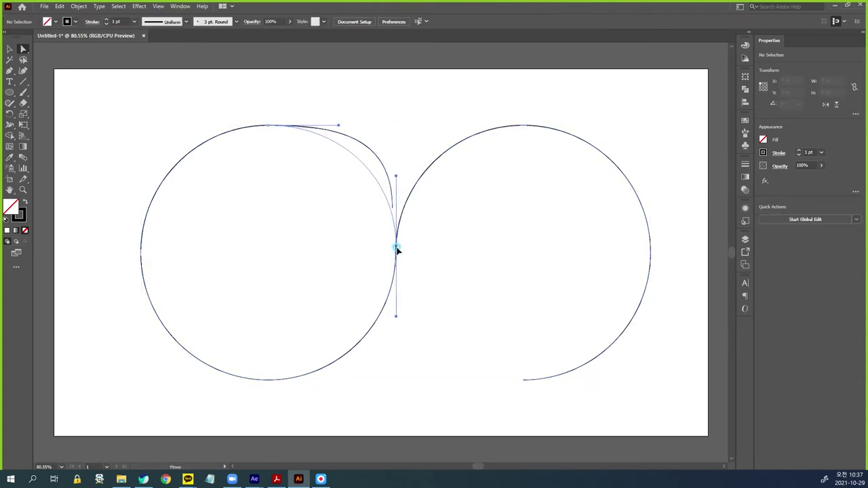
{"action": "left_click", "coordinate": [388, 125]}
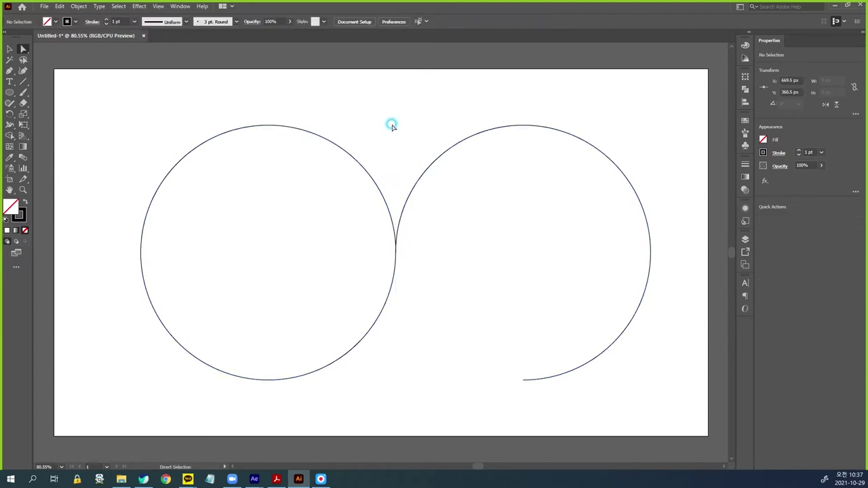
Select the whole joined two-circle path and return to After Effects.
{"action": "key", "text": "v"}
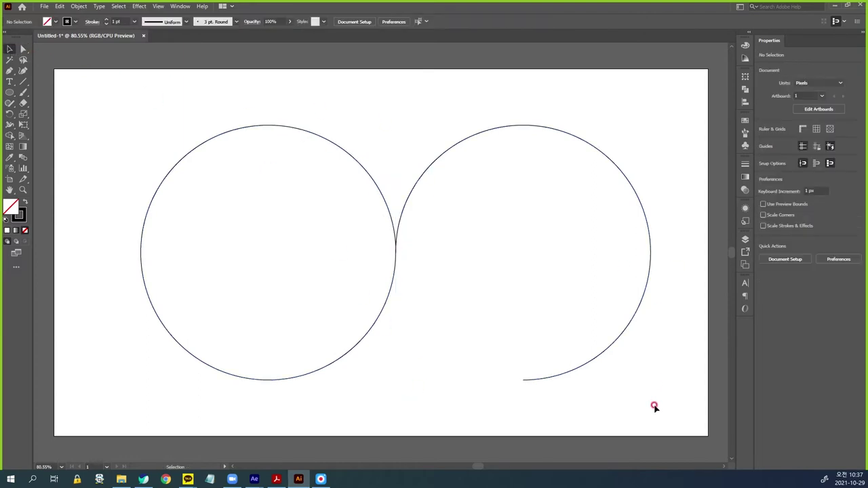
{"action": "key", "text": "a"}
{"action": "mouse_move", "coordinate": [525, 378]}
{"action": "left_mouse_down"}
{"action": "mouse_move", "coordinate": [379, 238]}
{"action": "mouse_move", "coordinate": [383, 263]}
{"action": "left_mouse_up"}
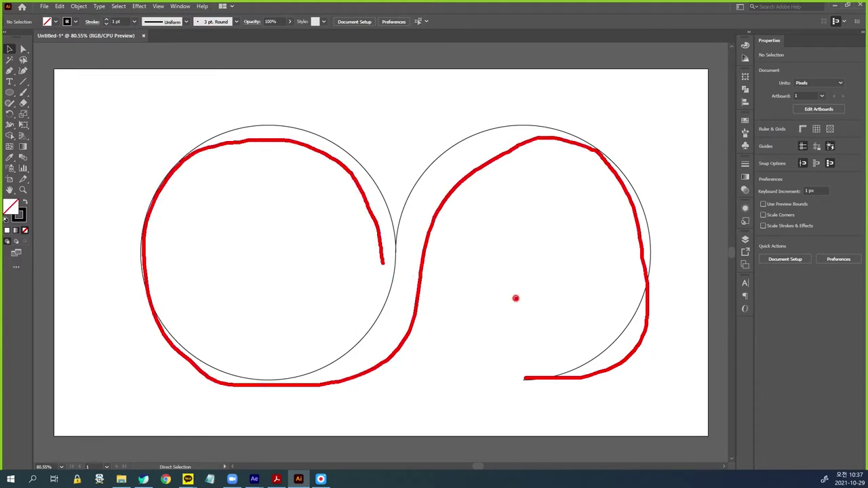
{"action": "key", "text": "v"}
{"action": "left_click_drag", "start_coordinate": [372, 128], "coordinate": [365, 237]}
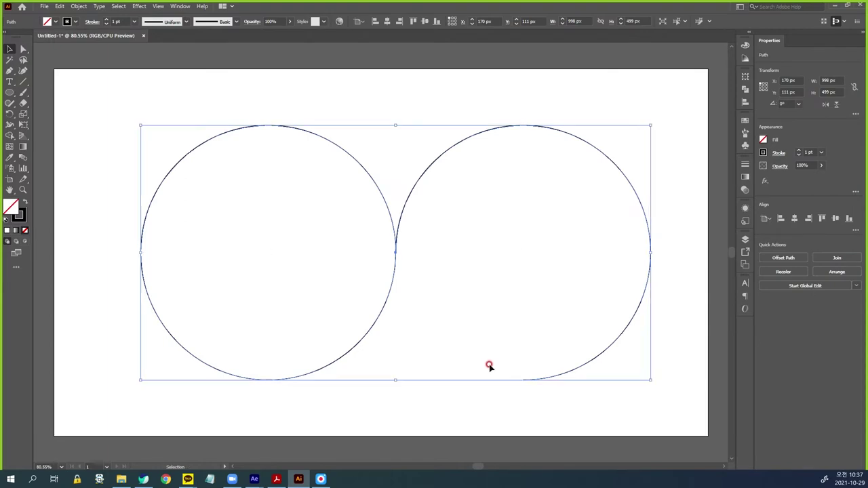
{"action": "mouse_move", "coordinate": [255, 479]}
{"action": "left_click", "coordinate": [295, 445]}
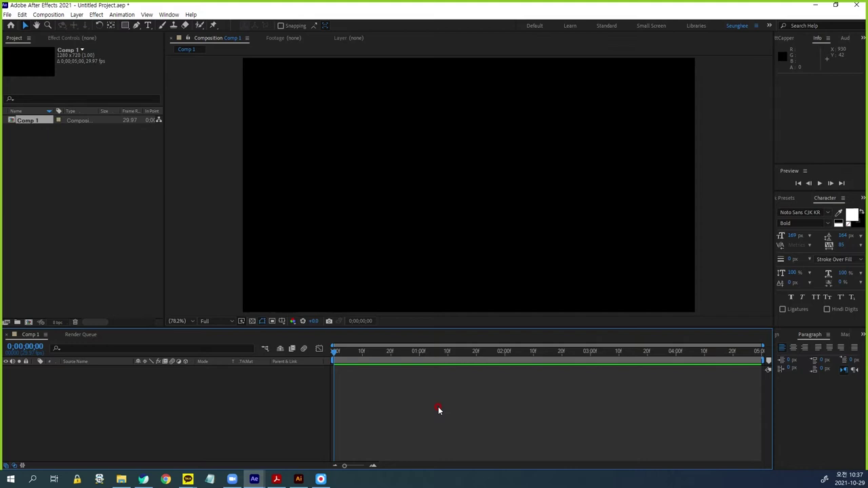
Add an adjustment layer and paste the two-circle path onto it as a mask.
{"action": "key", "text": "ctrl+alt+y"}
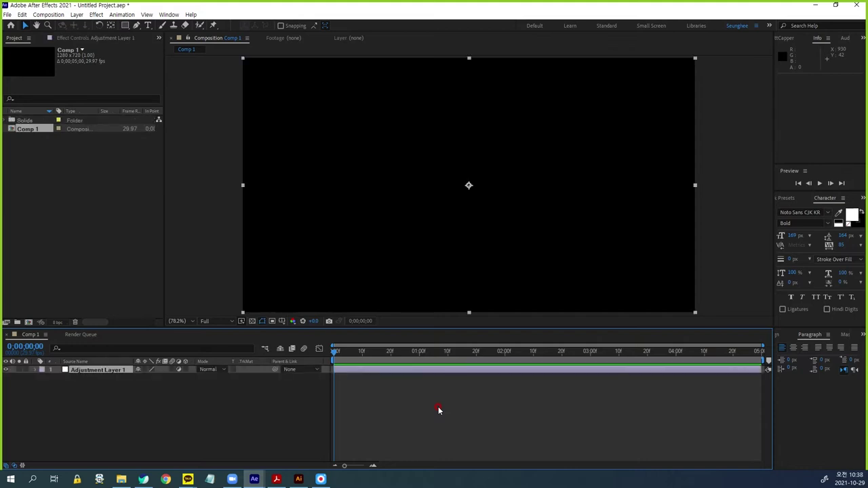
{"action": "left_click", "coordinate": [138, 26]}
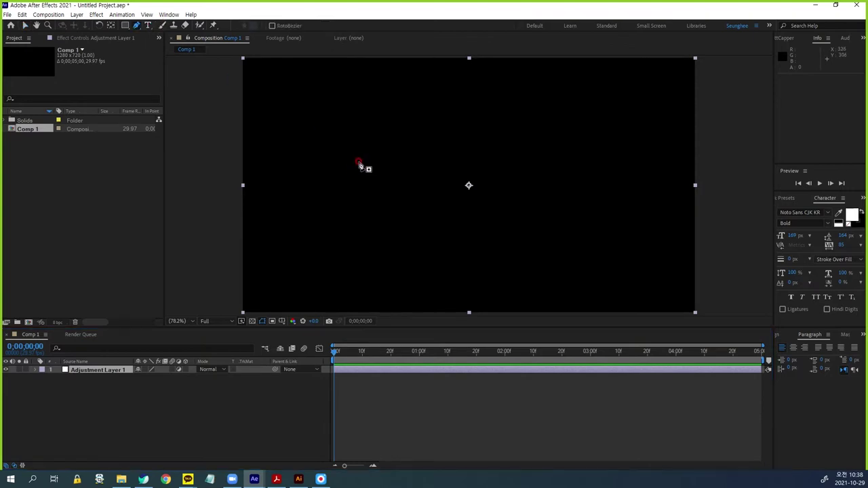
{"action": "left_click", "coordinate": [366, 153]}
{"action": "key", "text": "ctrl+v"}
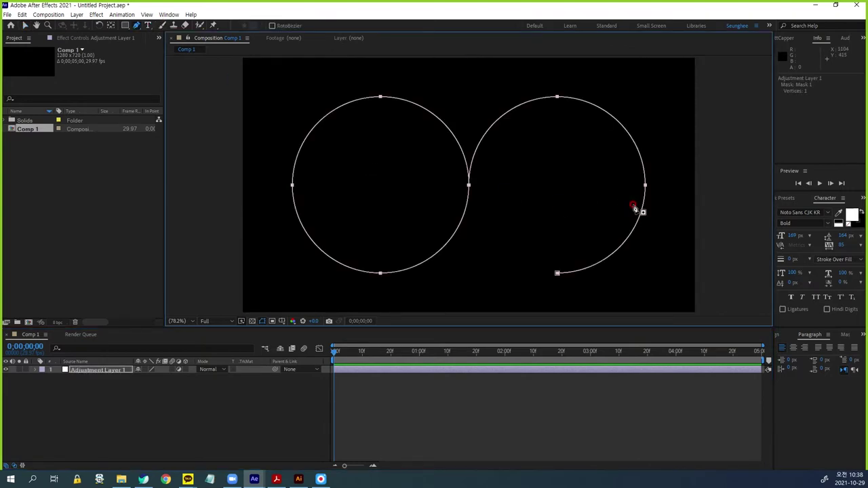
{"action": "left_click", "coordinate": [506, 404]}
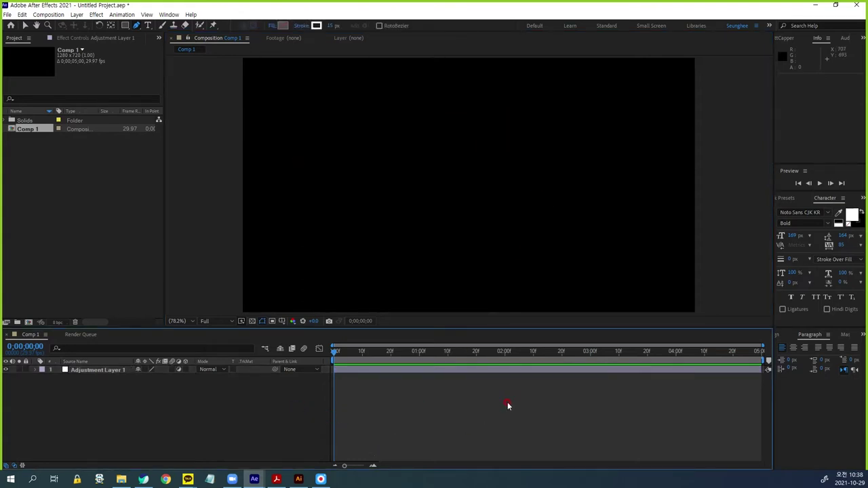
Create a solid named 'partice' and apply CC Particle Systems II to it.
{"action": "key", "text": "ctrl+y"}
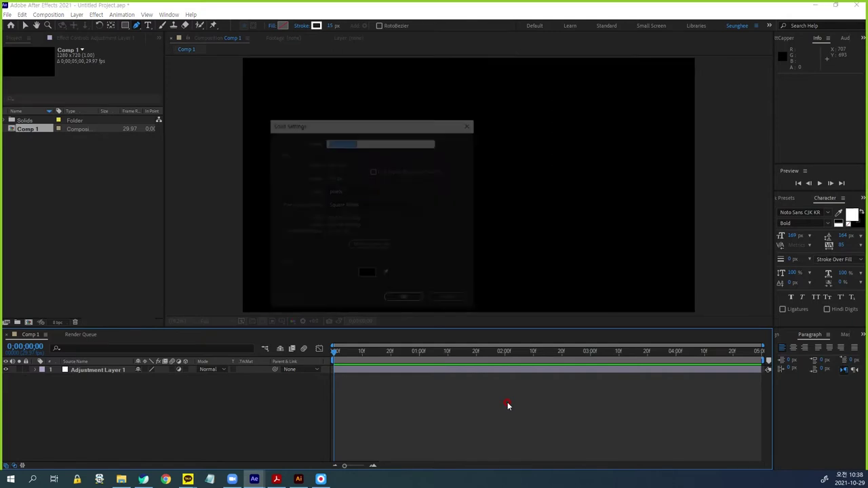
{"action": "type", "text": "part"}
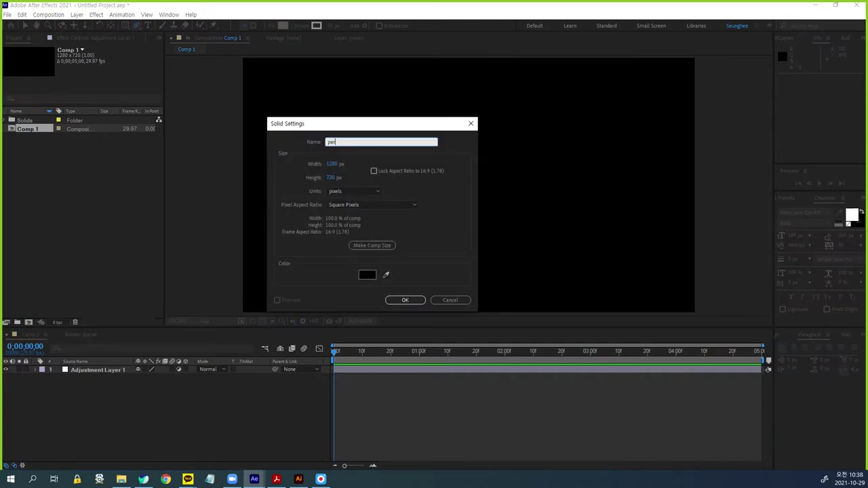
{"action": "type", "text": "icle"}
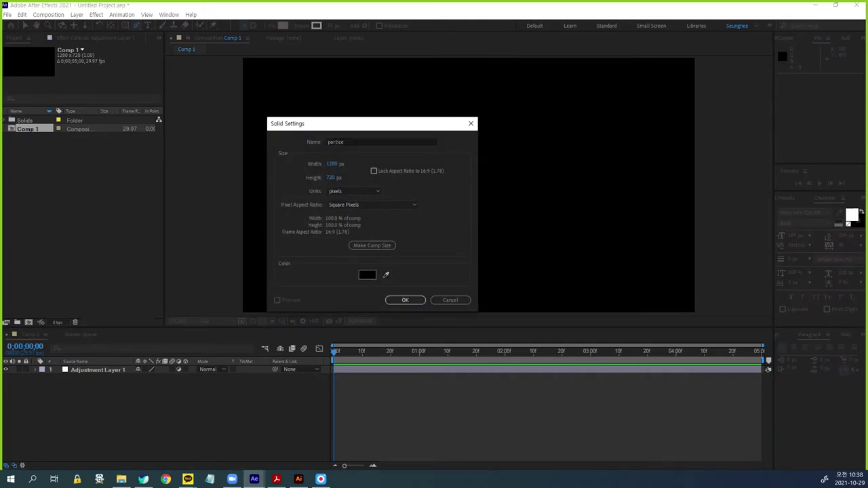
{"action": "key", "text": "Return"}
{"action": "left_click", "coordinate": [97, 15]}
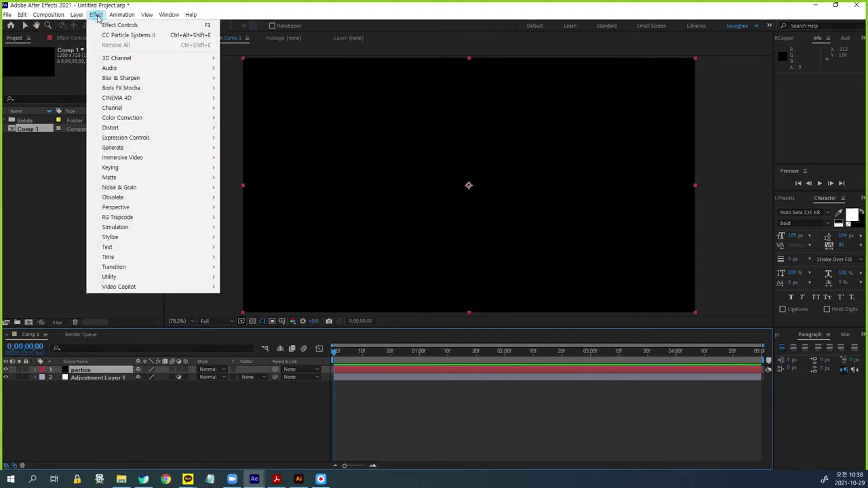
{"action": "mouse_move", "coordinate": [132, 228]}
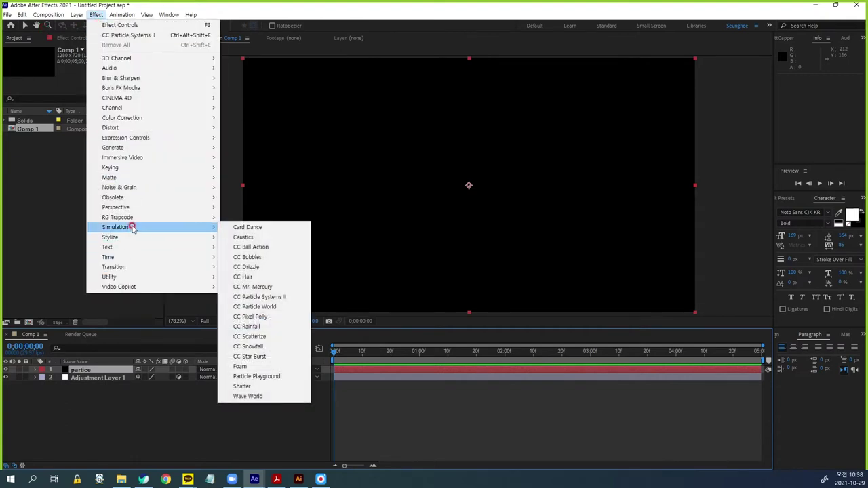
{"action": "left_click", "coordinate": [278, 303]}
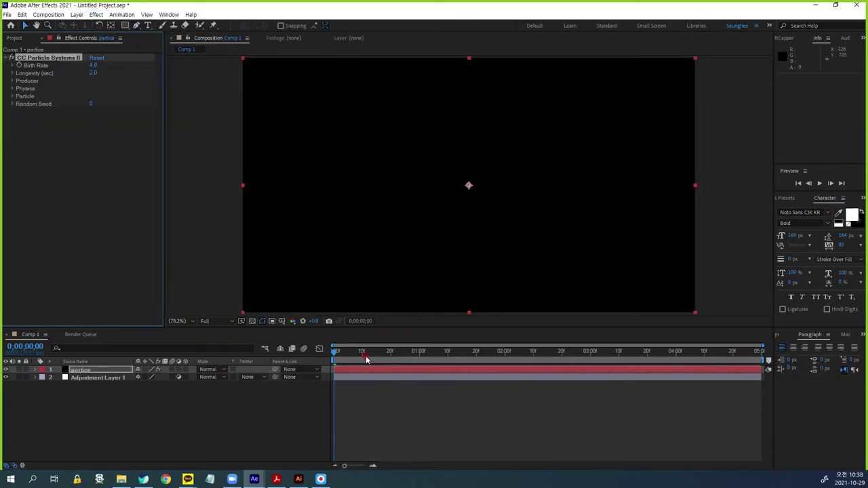
{"action": "left_click_drag", "start_coordinate": [335, 353], "coordinate": [430, 361]}
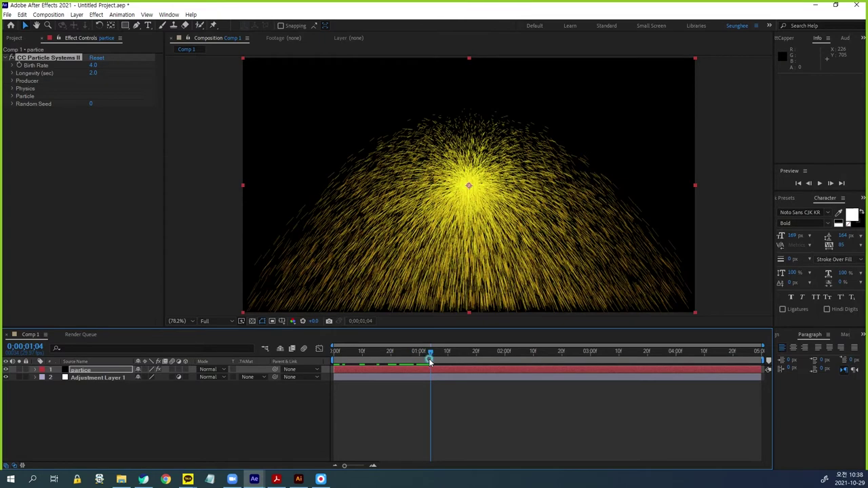
Keyframe the Producer Position with the two-circle path and preview the travelling burst.
{"action": "left_click_drag", "start_coordinate": [430, 361], "coordinate": [303, 364]}
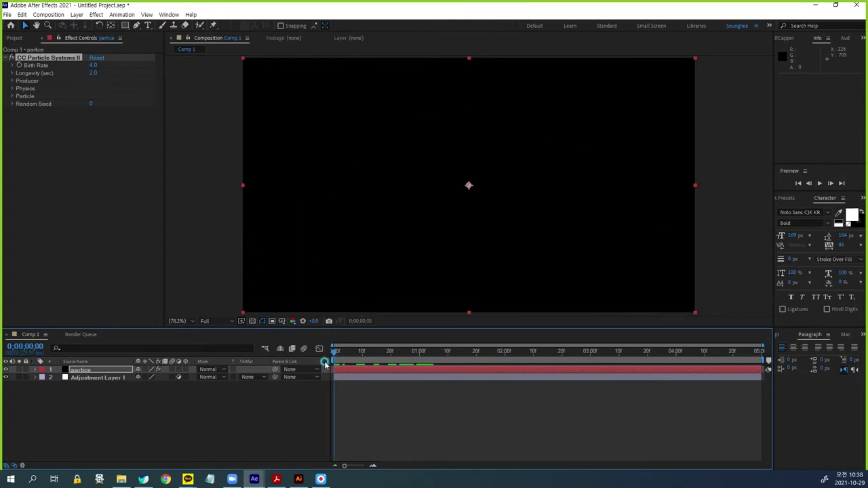
{"action": "left_click_drag", "start_coordinate": [333, 362], "coordinate": [316, 367]}
{"action": "left_click", "coordinate": [11, 81]}
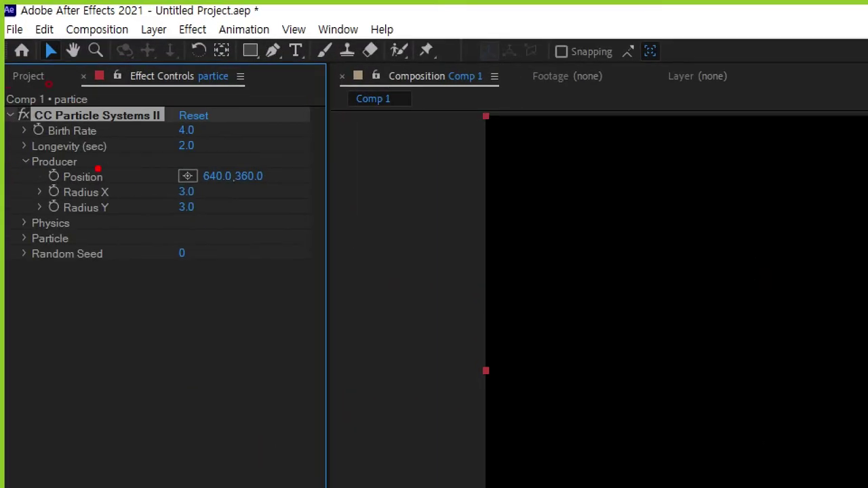
{"action": "left_click_drag", "start_coordinate": [56, 183], "coordinate": [30, 178]}
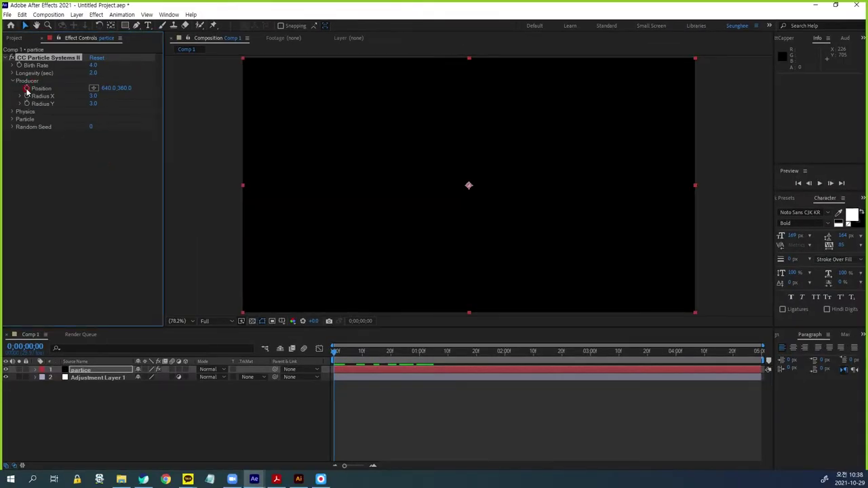
{"action": "left_click", "coordinate": [80, 372]}
{"action": "key", "text": "u"}
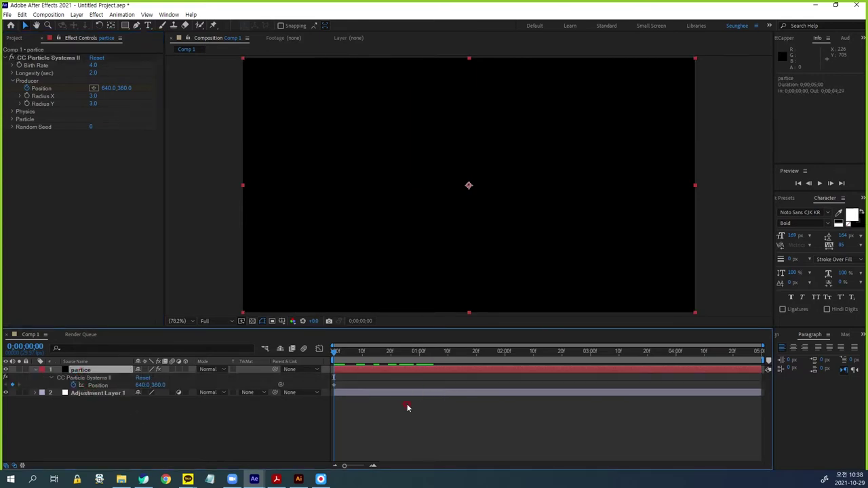
{"action": "left_click", "coordinate": [95, 386]}
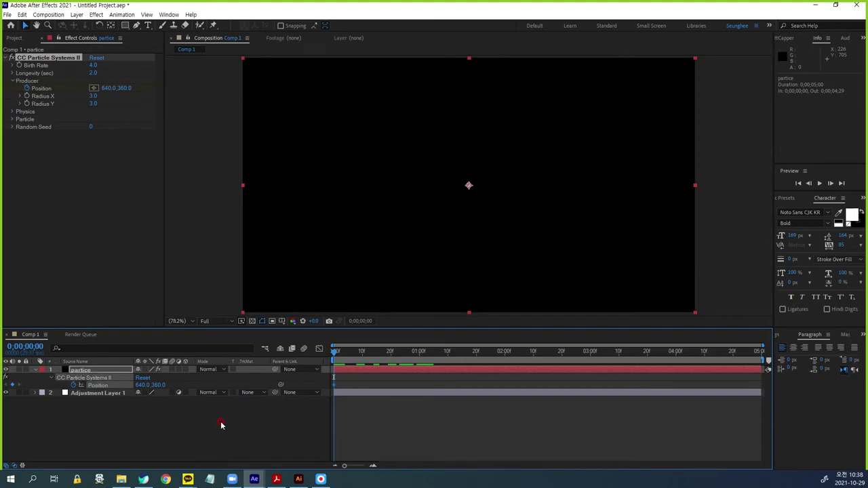
{"action": "key", "text": "space"}
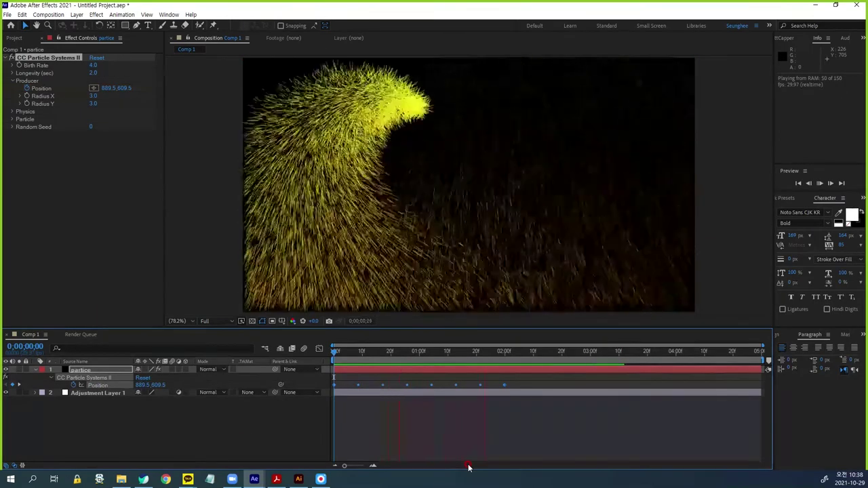
{"action": "key", "text": "space"}
{"action": "left_click_drag", "start_coordinate": [538, 366], "coordinate": [424, 364]}
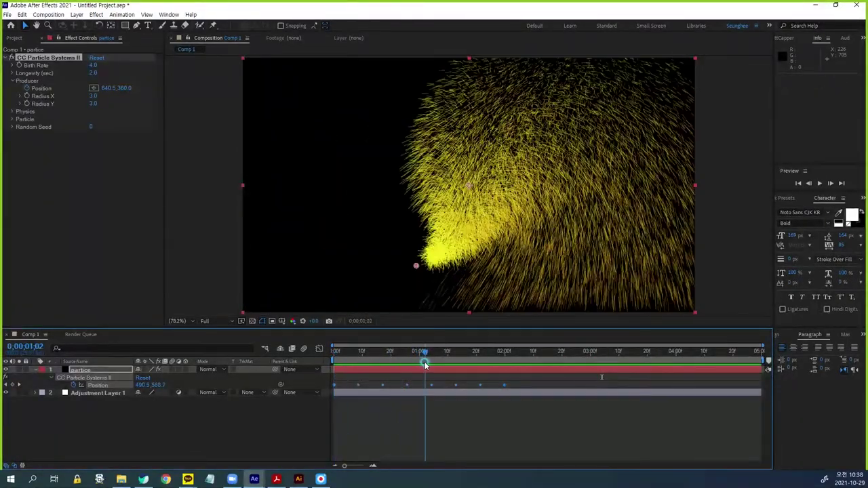
{"action": "left_click", "coordinate": [12, 111]}
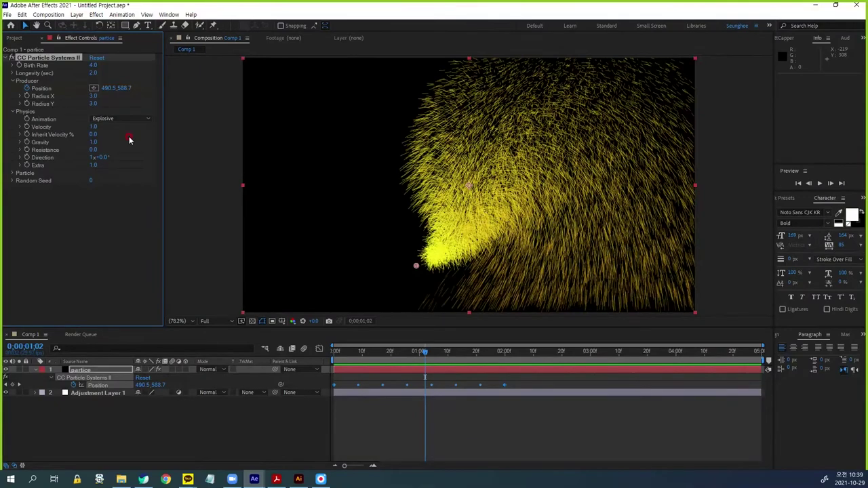
Try the Fractal Explosive, Twirl, Twirly and Fire animation types, settling on Vortex.
{"action": "left_click", "coordinate": [120, 119]}
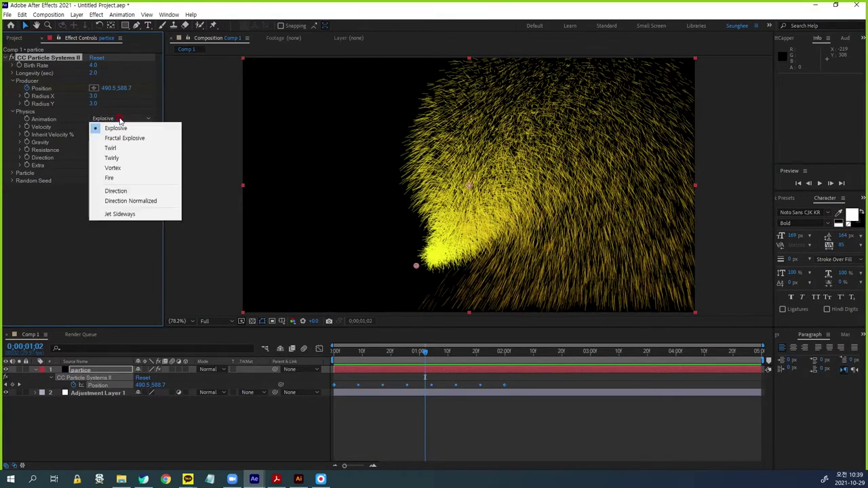
{"action": "left_click", "coordinate": [125, 138]}
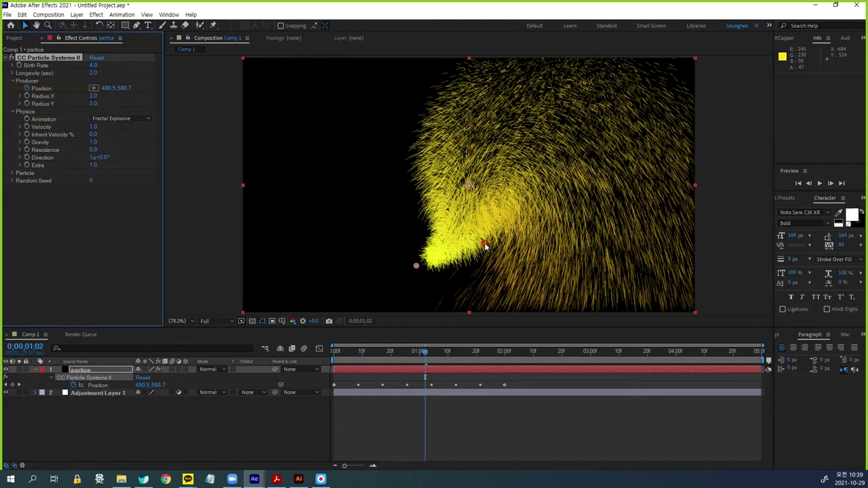
{"action": "left_click", "coordinate": [116, 119]}
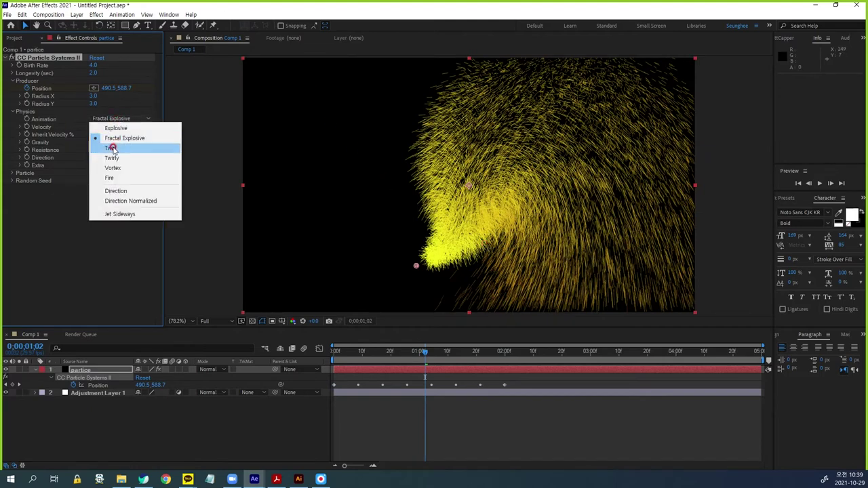
{"action": "left_click", "coordinate": [113, 145]}
{"action": "left_click", "coordinate": [108, 118]}
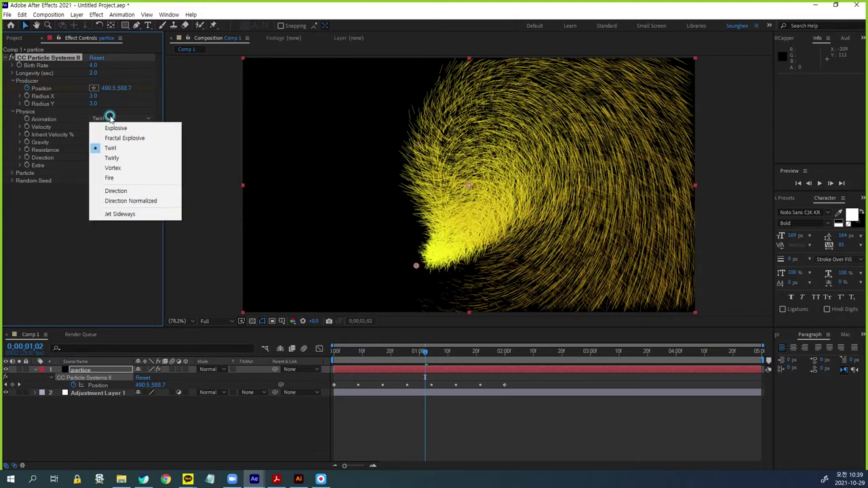
{"action": "left_click", "coordinate": [122, 159]}
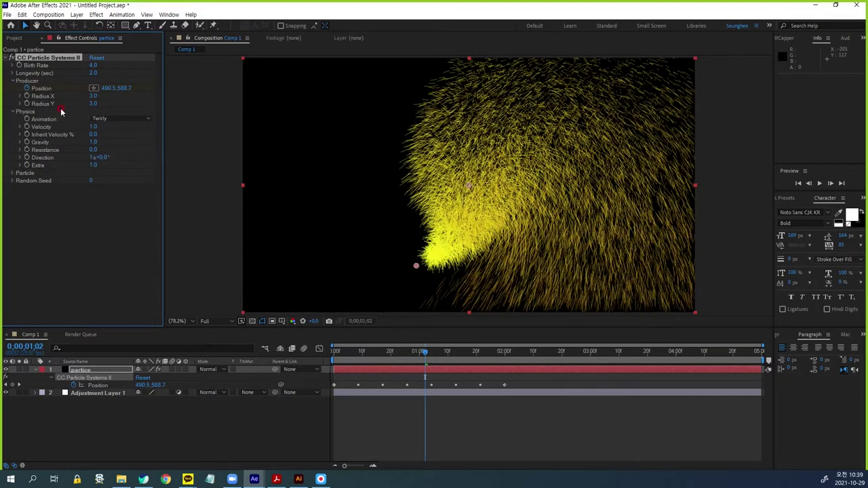
{"action": "left_click", "coordinate": [109, 118]}
{"action": "left_click", "coordinate": [112, 168]}
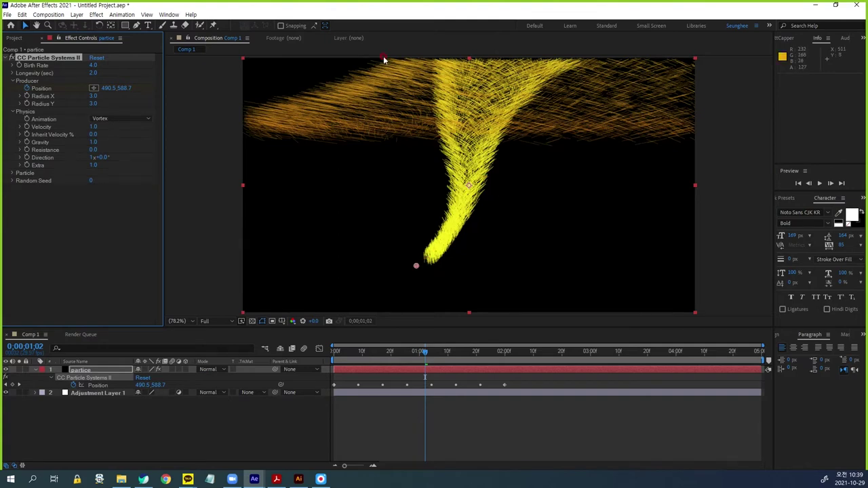
{"action": "left_click", "coordinate": [118, 119]}
{"action": "left_click", "coordinate": [114, 177]}
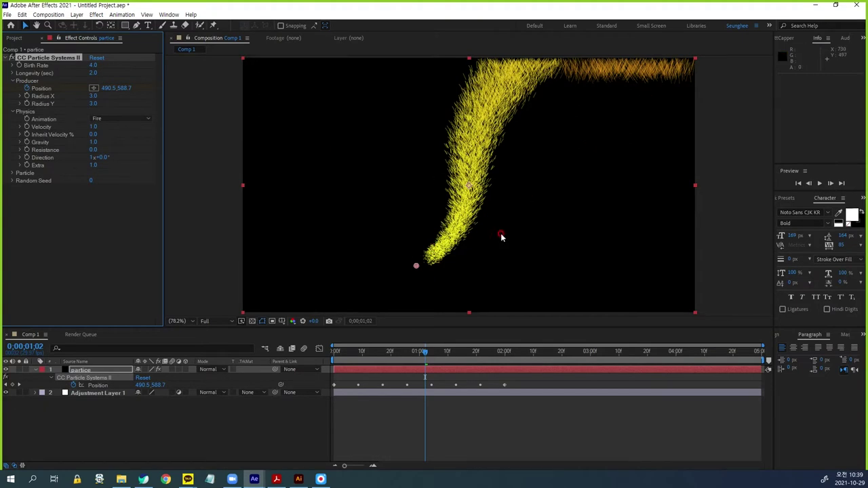
{"action": "left_click", "coordinate": [108, 118]}
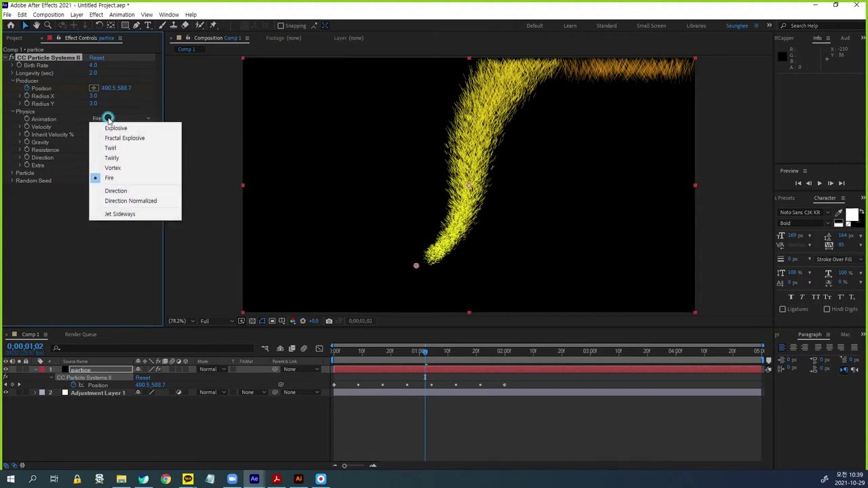
{"action": "left_click", "coordinate": [113, 168]}
Set the particle Velocity and Gravity both to 0.0.
{"action": "left_click", "coordinate": [96, 126]}
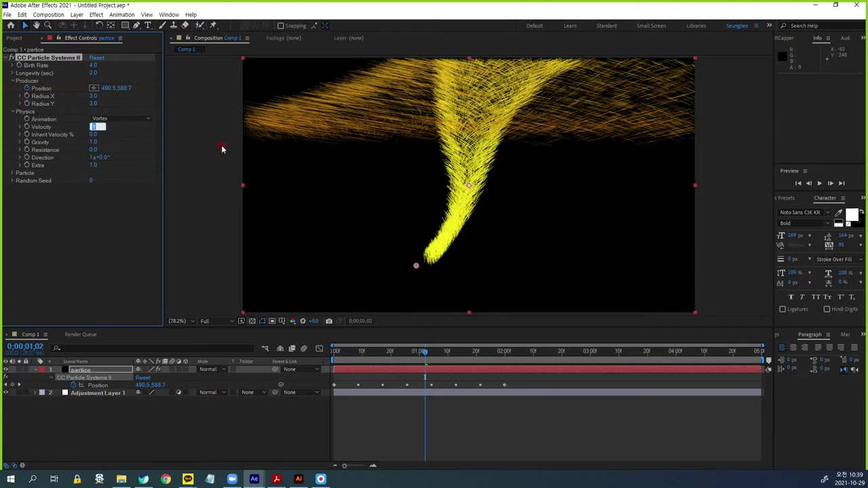
{"action": "type", "text": "0"}
{"action": "key", "text": "Return"}
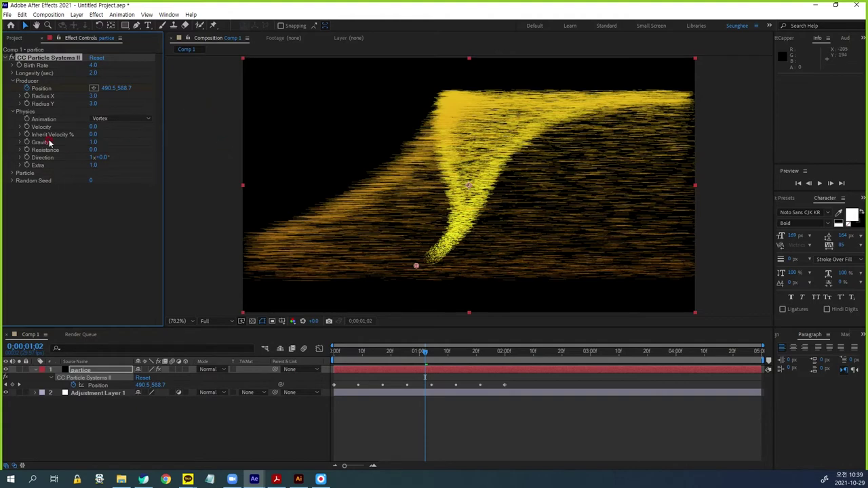
{"action": "left_click", "coordinate": [94, 144]}
{"action": "left_click", "coordinate": [148, 156]}
{"action": "type", "text": "0"}
{"action": "key", "text": "Return"}
{"action": "left_click", "coordinate": [135, 196]}
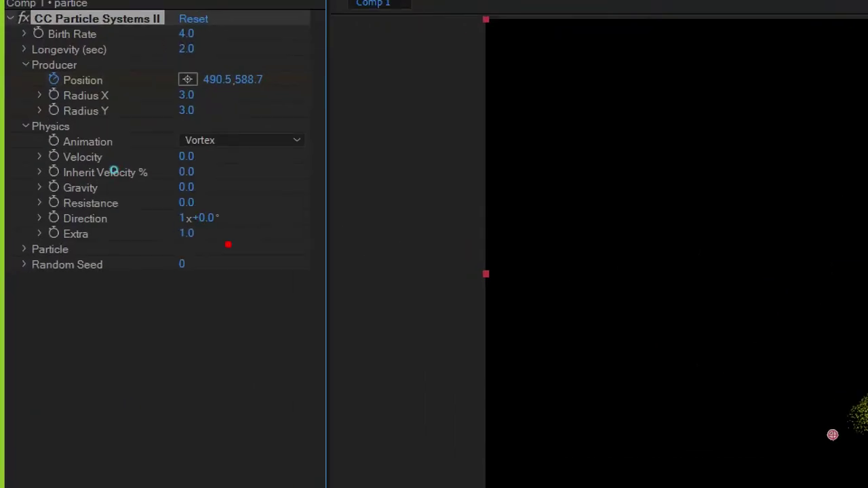
{"action": "left_click_drag", "start_coordinate": [9, 131], "coordinate": [101, 131]}
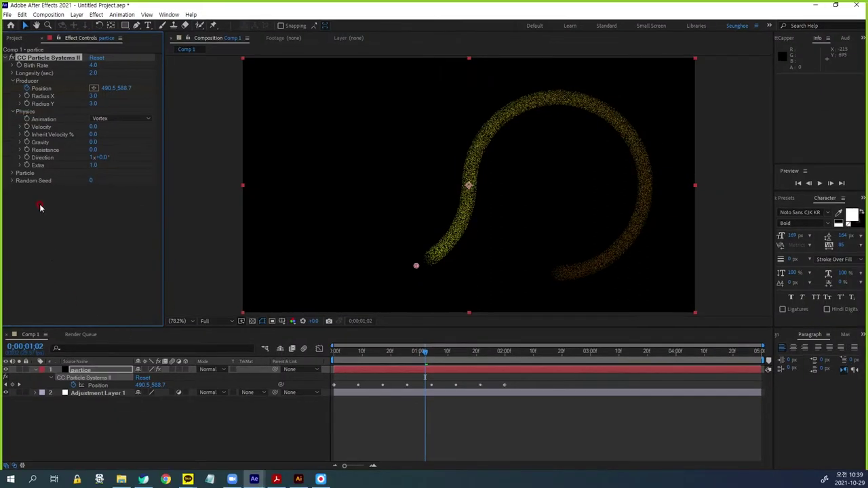
Make the particles Faded Spheres with Birth Size 0.25 and Death Size 0.
{"action": "left_click", "coordinate": [12, 173]}
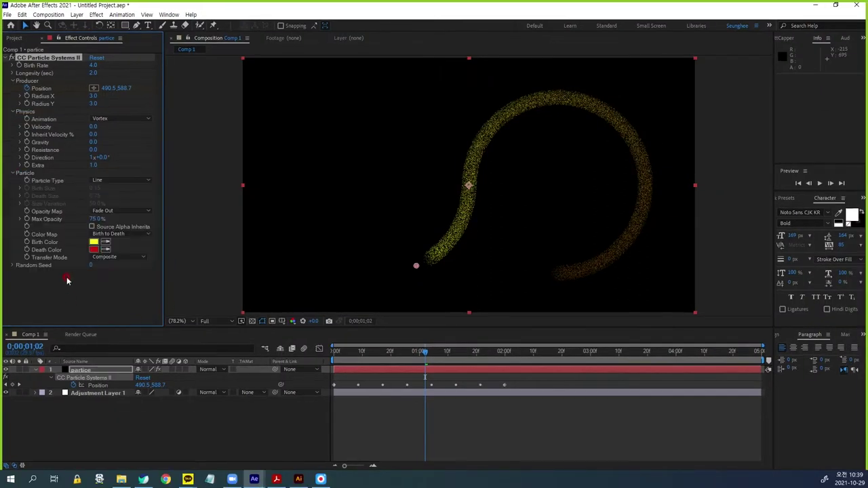
{"action": "left_click", "coordinate": [115, 180]}
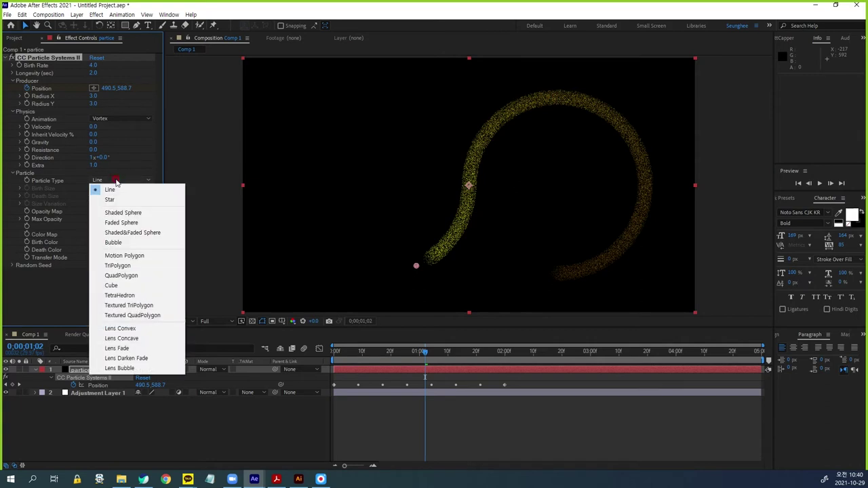
{"action": "left_click", "coordinate": [126, 222]}
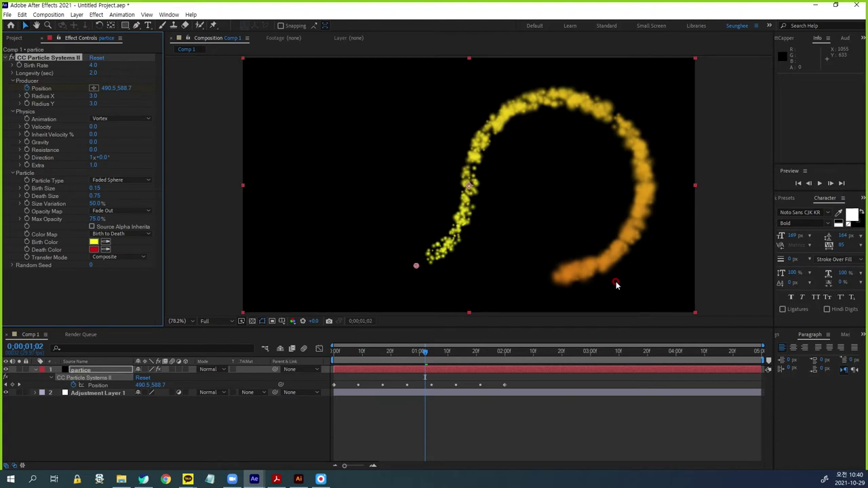
{"action": "left_click", "coordinate": [95, 189]}
{"action": "type", "text": "0.75"}
{"action": "key", "text": "Return"}
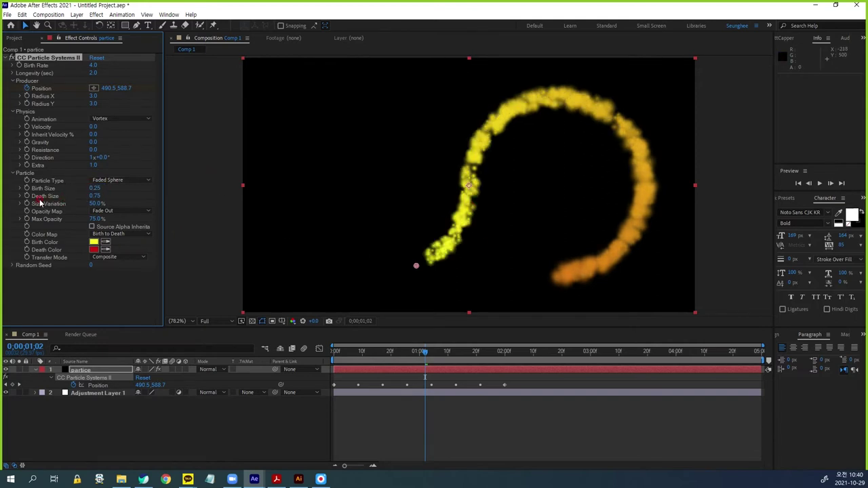
{"action": "left_click", "coordinate": [95, 196]}
{"action": "type", "text": "0"}
{"action": "key", "text": "Return"}
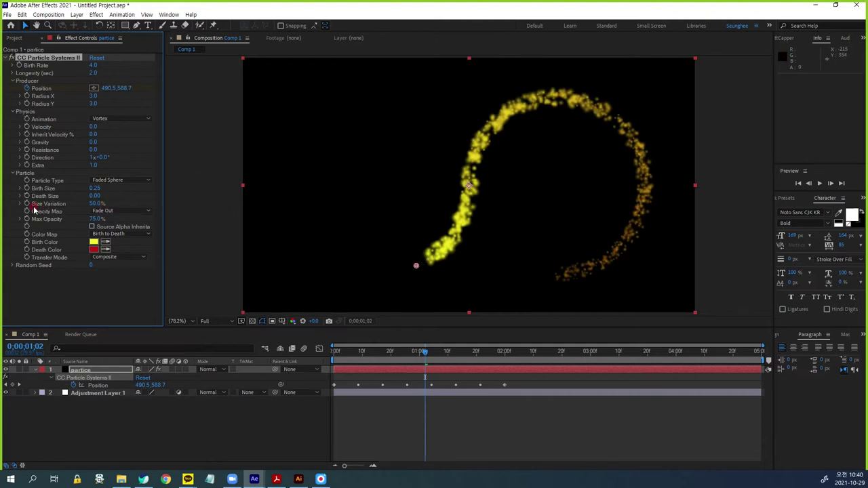
Set Size Variation and Max Opacity to 100% and Opacity Map to Constant.
{"action": "left_click", "coordinate": [97, 203]}
{"action": "type", "text": "100"}
{"action": "key", "text": "Return"}
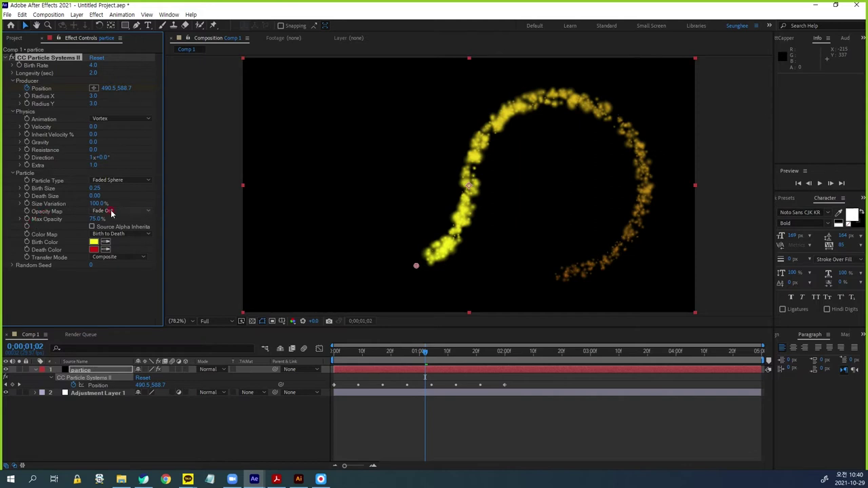
{"action": "left_click", "coordinate": [95, 219]}
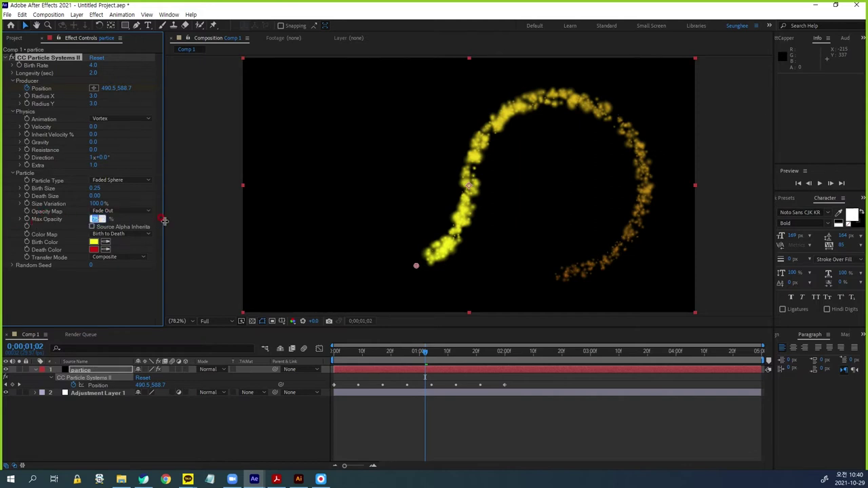
{"action": "type", "text": "100"}
{"action": "key", "text": "Return"}
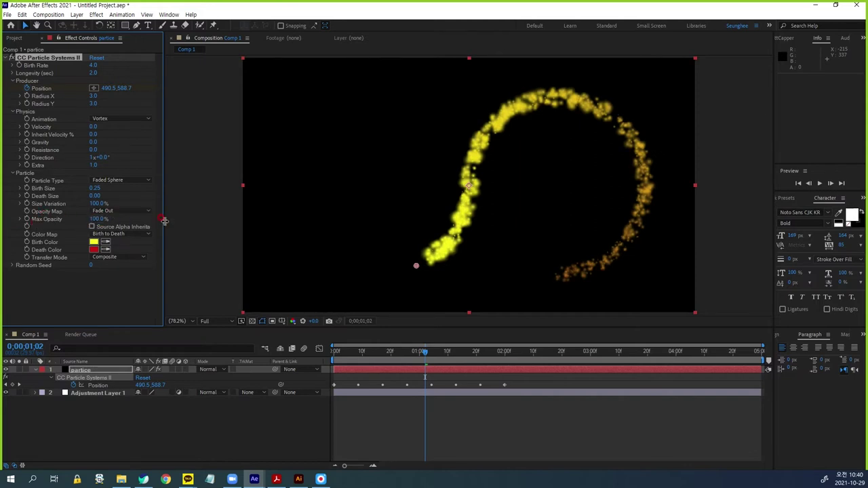
{"action": "left_click", "coordinate": [116, 211]}
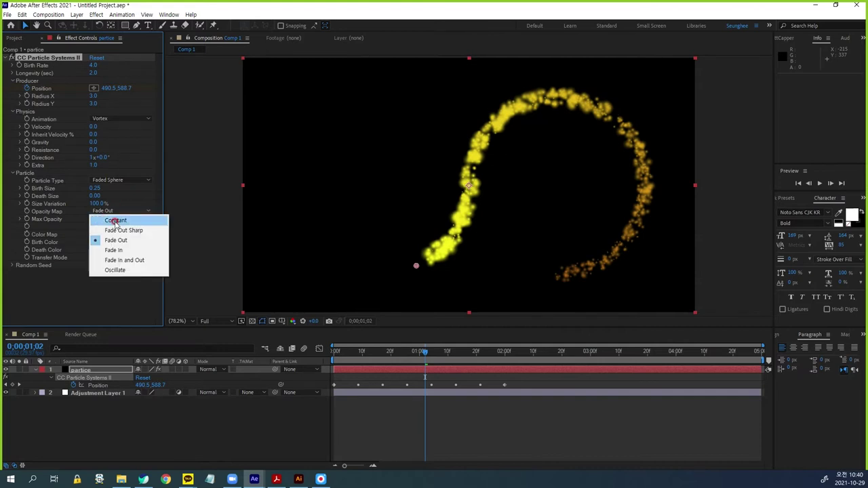
{"action": "left_click", "coordinate": [116, 220]}
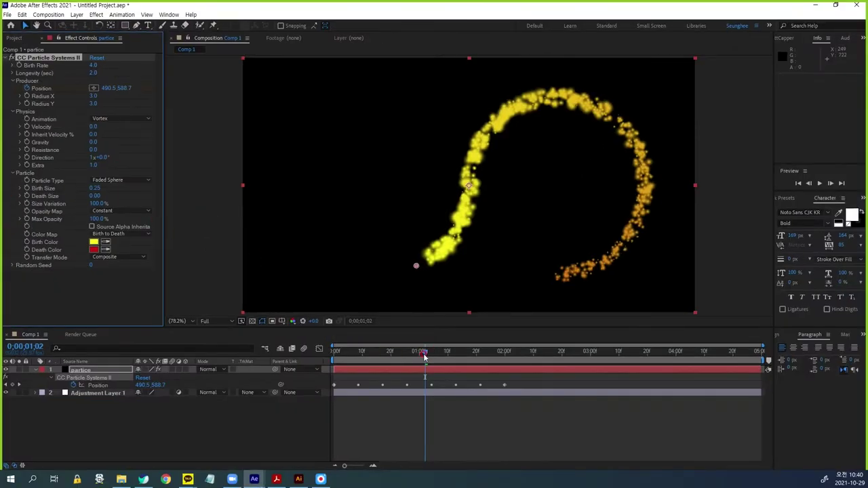
{"action": "left_click_drag", "start_coordinate": [424, 356], "coordinate": [291, 352]}
Raise Birth Rate to 50 and preview the denser trail from the first frame.
{"action": "key", "text": "space"}
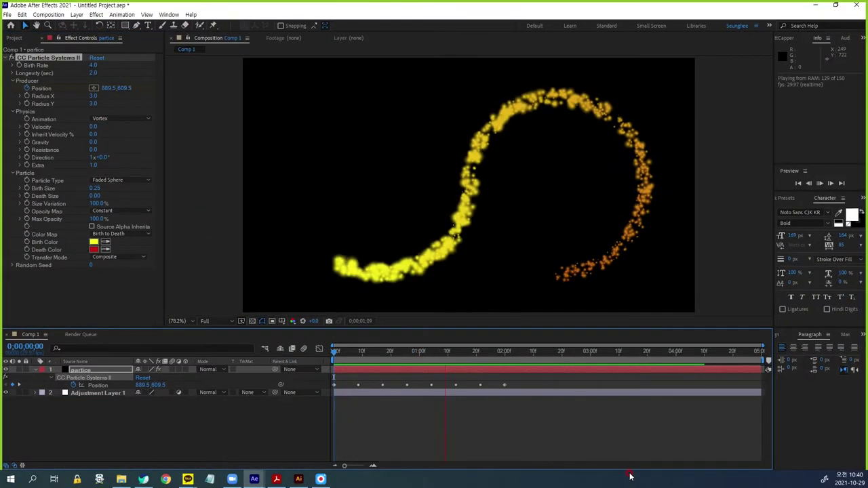
{"action": "left_click", "coordinate": [419, 353]}
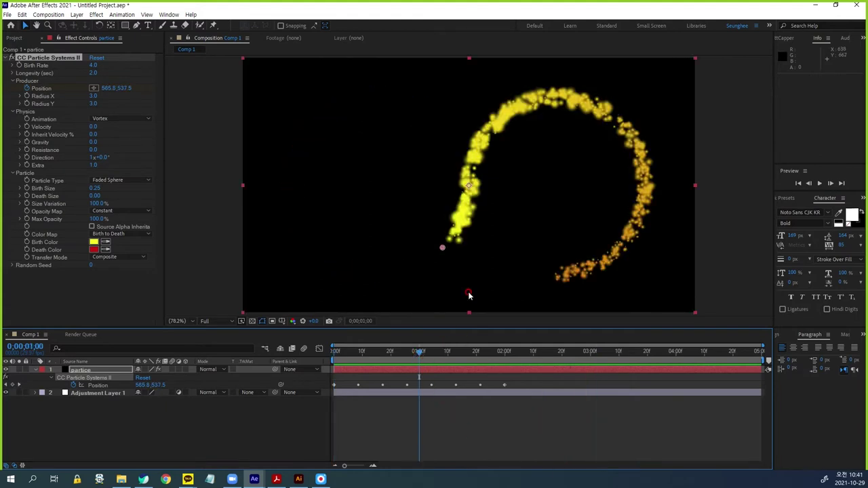
{"action": "left_click", "coordinate": [94, 65]}
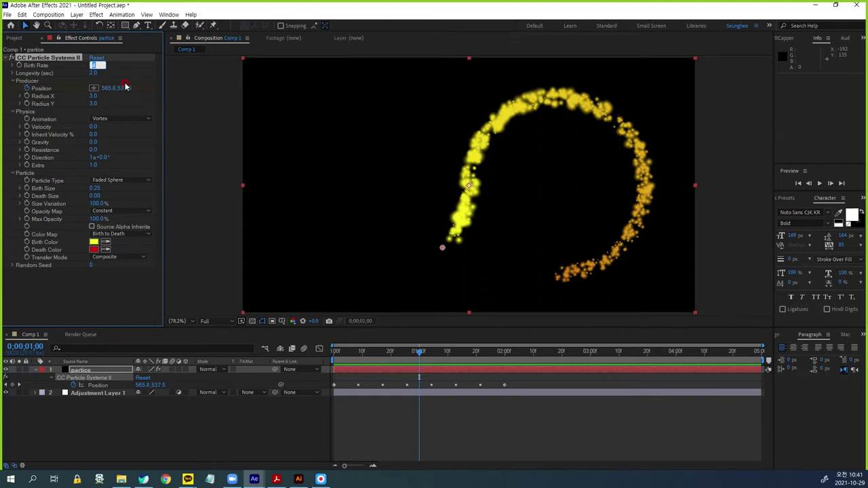
{"action": "type", "text": "50"}
{"action": "key", "text": "Return"}
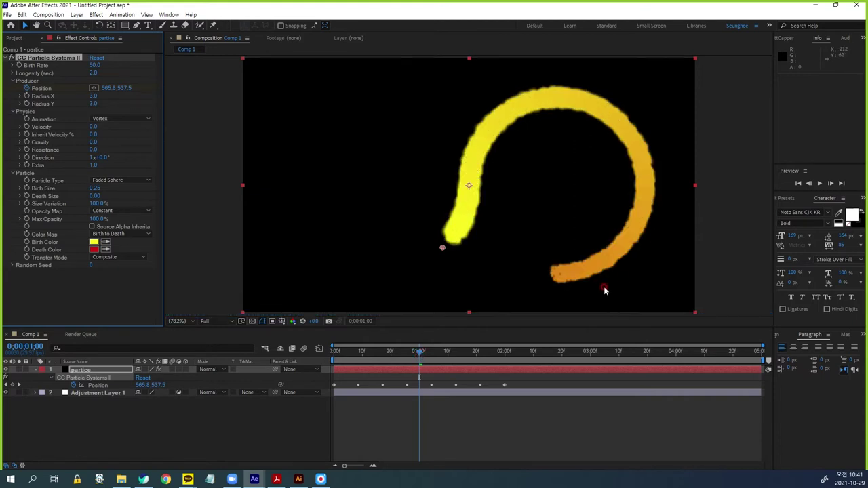
{"action": "left_click_drag", "start_coordinate": [419, 351], "coordinate": [312, 353]}
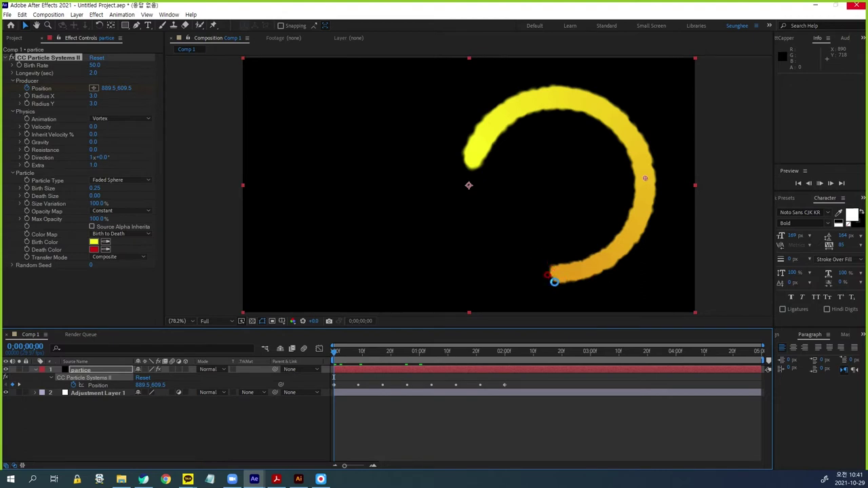
{"action": "key", "text": "space"}
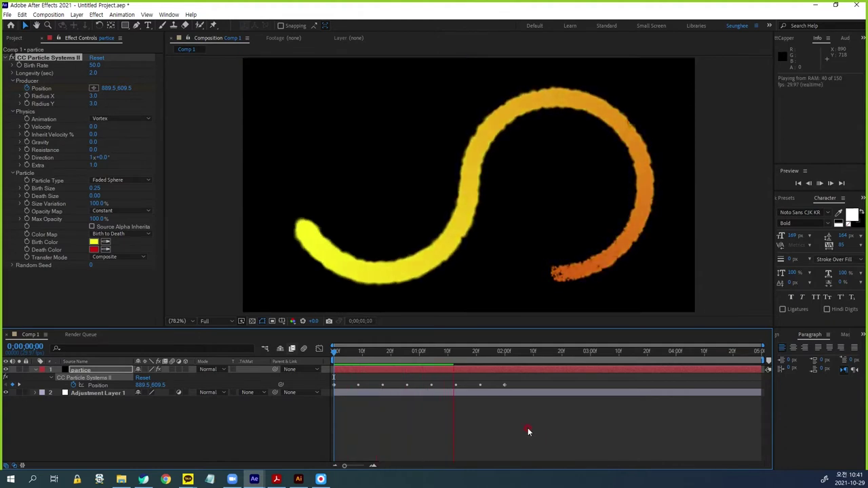
{"action": "key", "text": "space"}
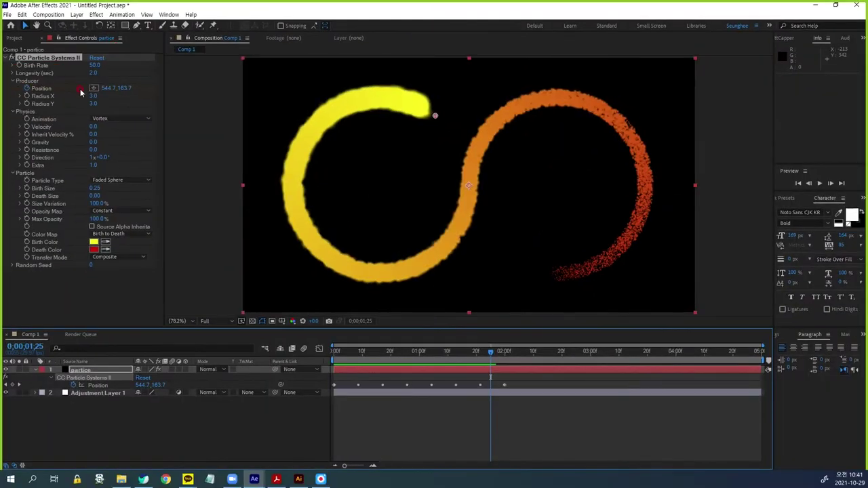
Set particle Longevity to 1 second, then scrub and check the shorter trail at 0;00;01;29.
{"action": "left_click", "coordinate": [95, 73]}
{"action": "type", "text": "1"}
{"action": "key", "text": "Return"}
{"action": "mouse_move", "coordinate": [489, 353]}
{"action": "left_mouse_down"}
{"action": "mouse_move", "coordinate": [496, 367]}
{"action": "mouse_move", "coordinate": [435, 362]}
{"action": "left_mouse_up"}
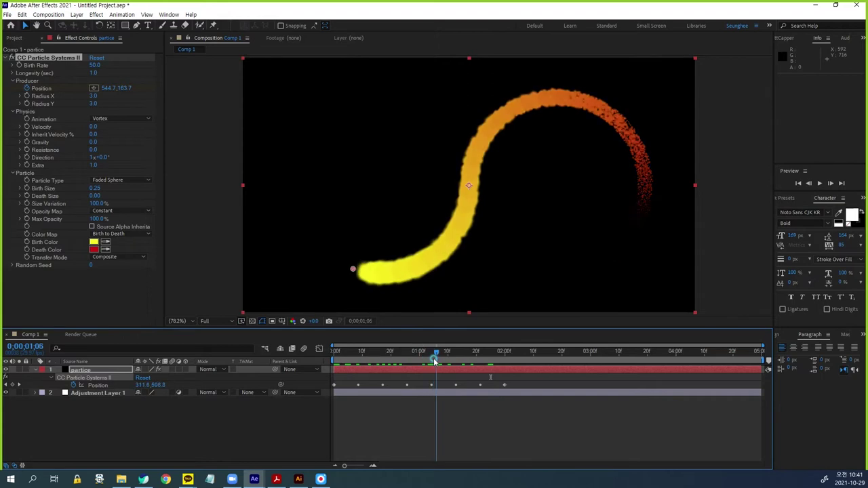
{"action": "left_click_drag", "start_coordinate": [435, 361], "coordinate": [416, 361]}
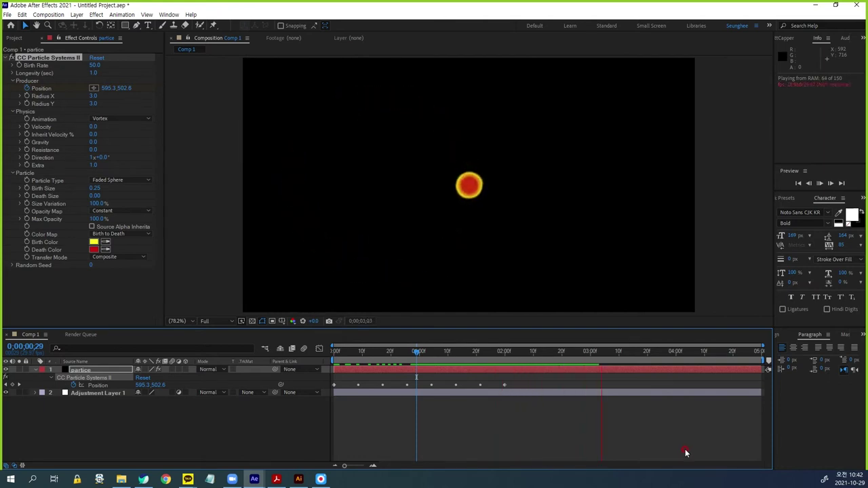
{"action": "key", "text": "space"}
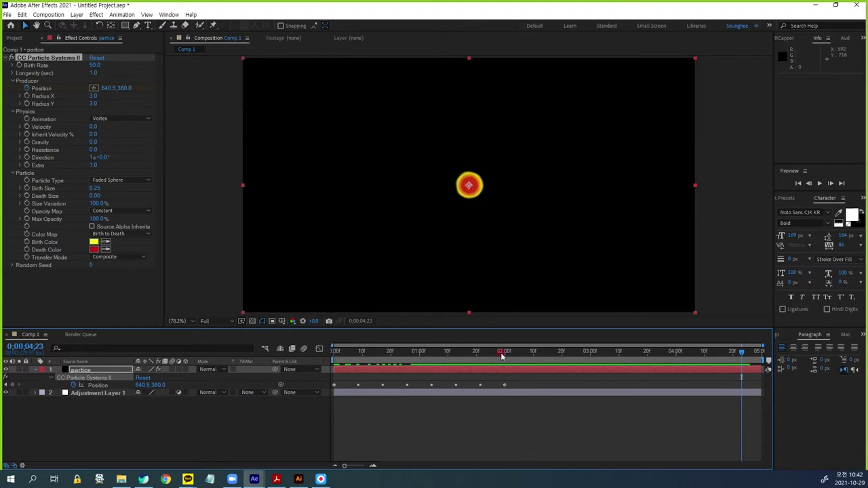
{"action": "left_click", "coordinate": [502, 353]}
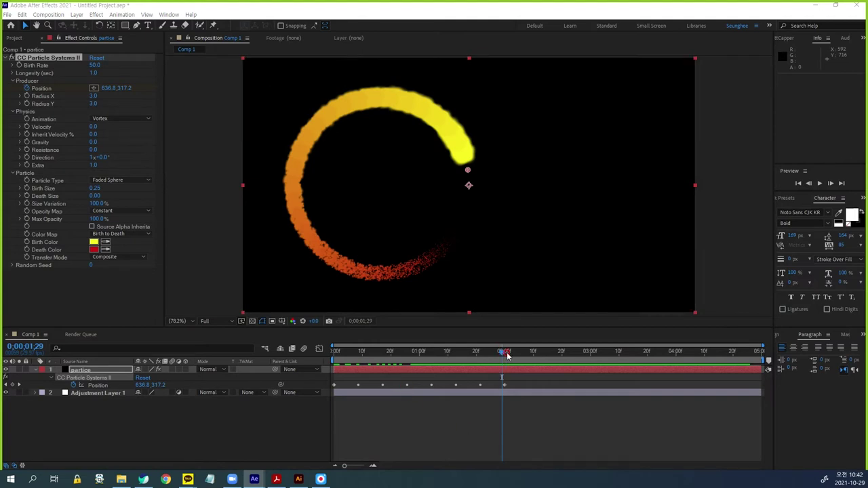
Keyframe Birth Rate from 50 at 0;00;01;29 to 0 at 0;00;02;10, then preview.
{"action": "left_click", "coordinate": [20, 65]}
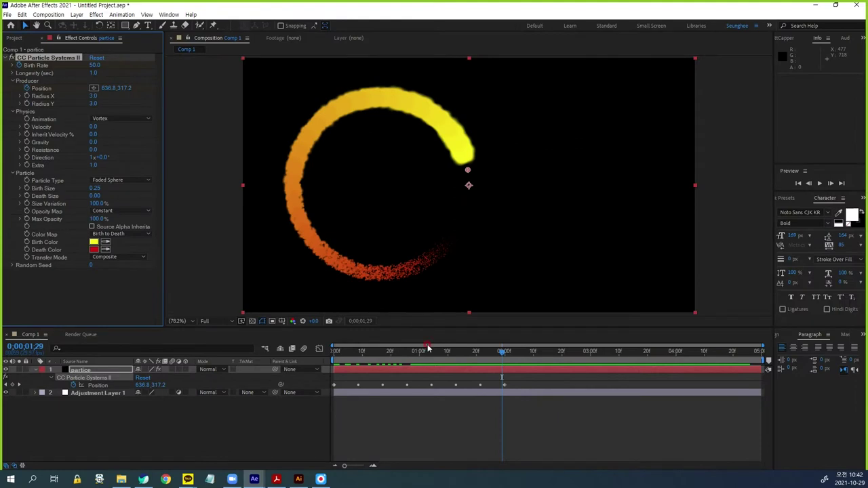
{"action": "key", "text": "u"}
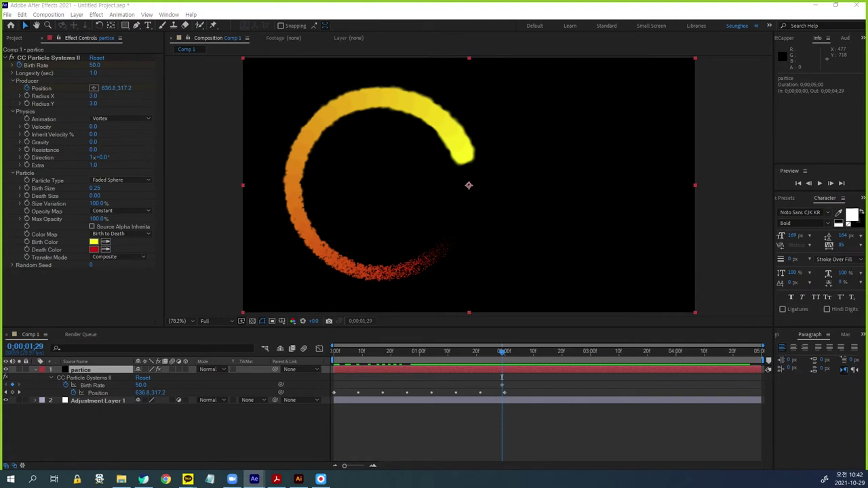
{"action": "left_click", "coordinate": [26, 347]}
{"action": "type", "text": "210"}
{"action": "key", "text": "Return"}
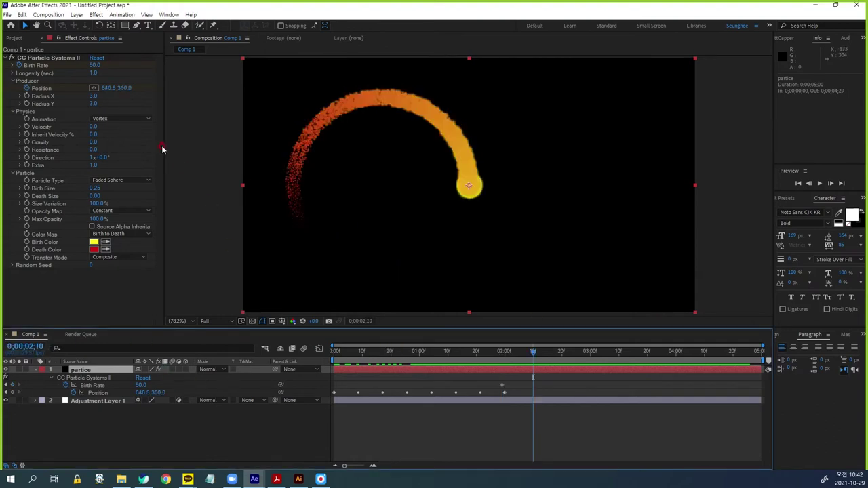
{"action": "left_click", "coordinate": [94, 65]}
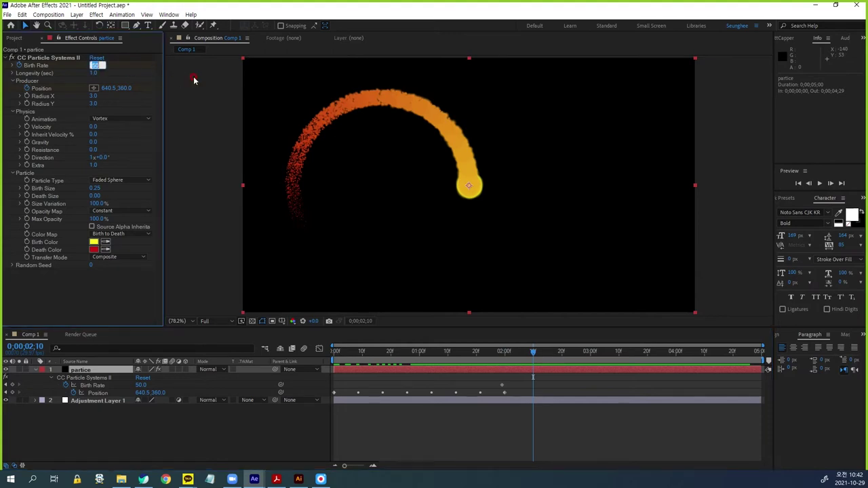
{"action": "type", "text": "0"}
{"action": "key", "text": "Return"}
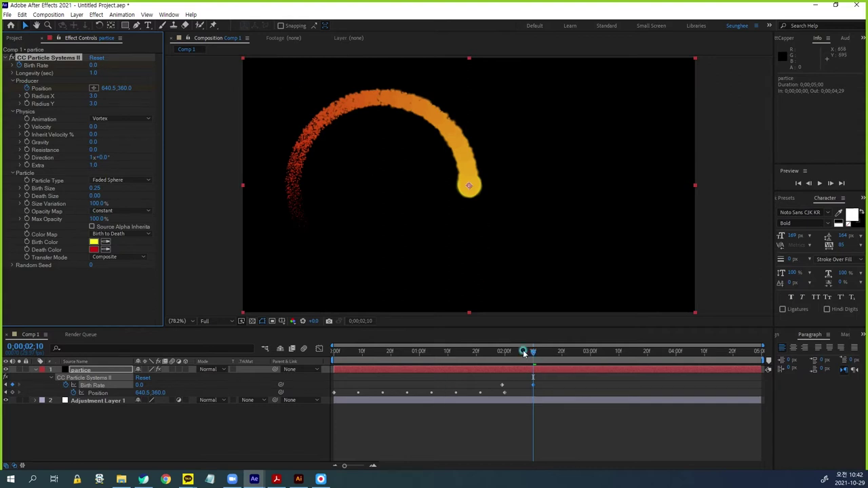
{"action": "key", "text": "space"}
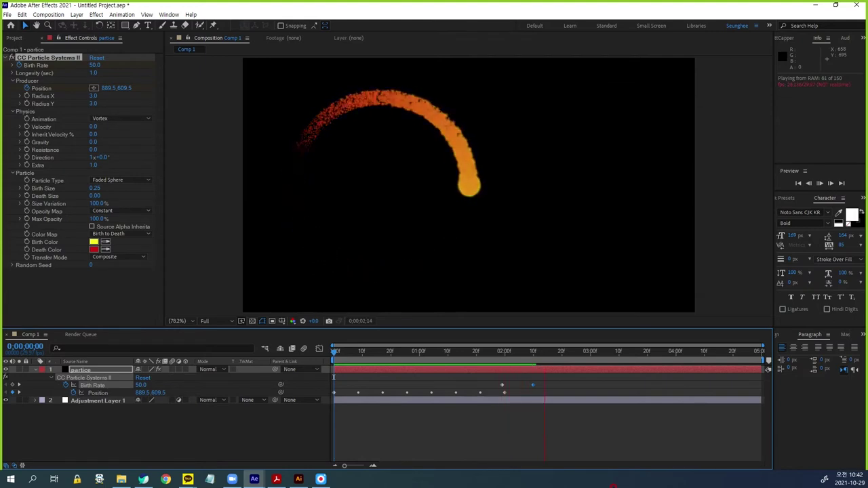
Stop the preview and select the Position keyframe at 0;00;01;29.
{"action": "key", "text": "space"}
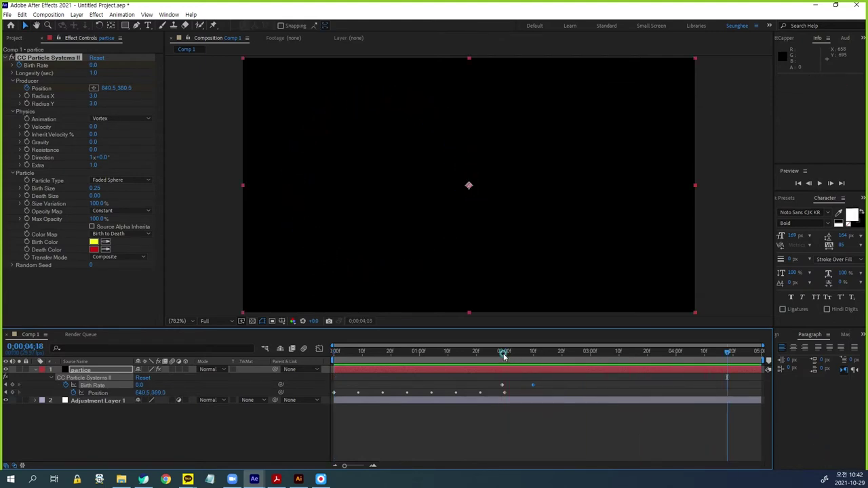
{"action": "left_click", "coordinate": [504, 355]}
{"action": "left_click", "coordinate": [502, 393]}
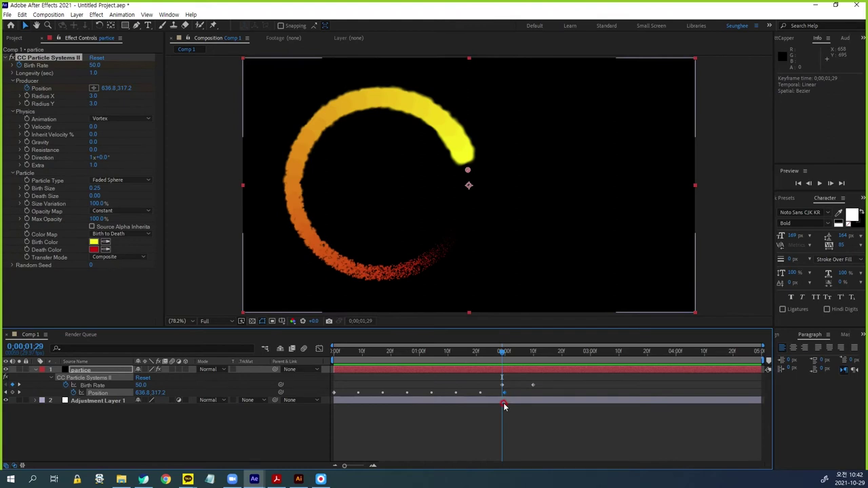
Try a 33% incoming-influence ease on that keyframe, then undo it.
{"action": "key", "text": "ctrl+shift+k"}
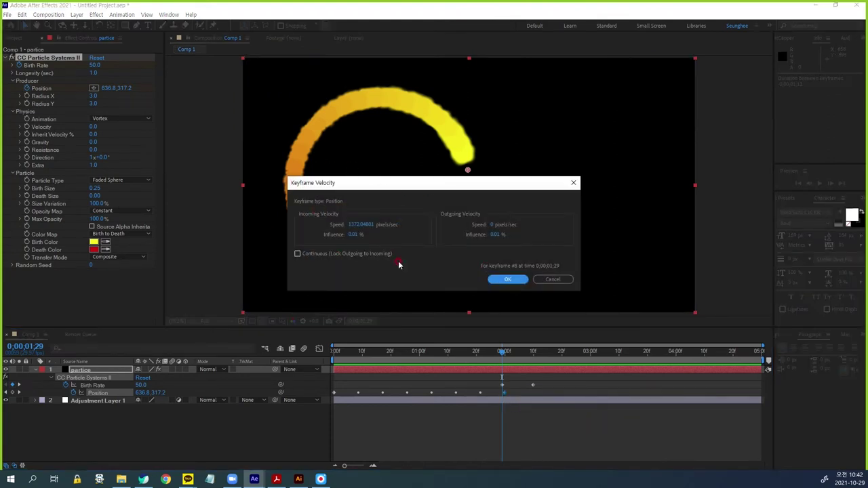
{"action": "left_click", "coordinate": [353, 235]}
{"action": "type", "text": "33"}
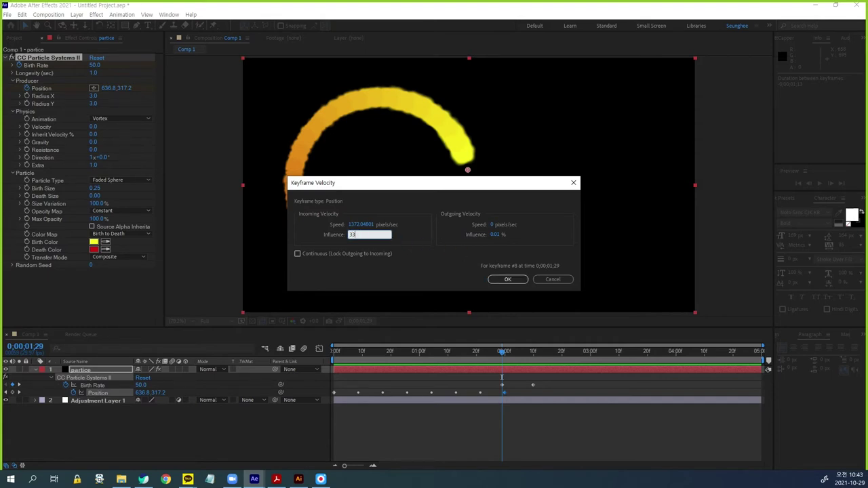
{"action": "left_click", "coordinate": [508, 279]}
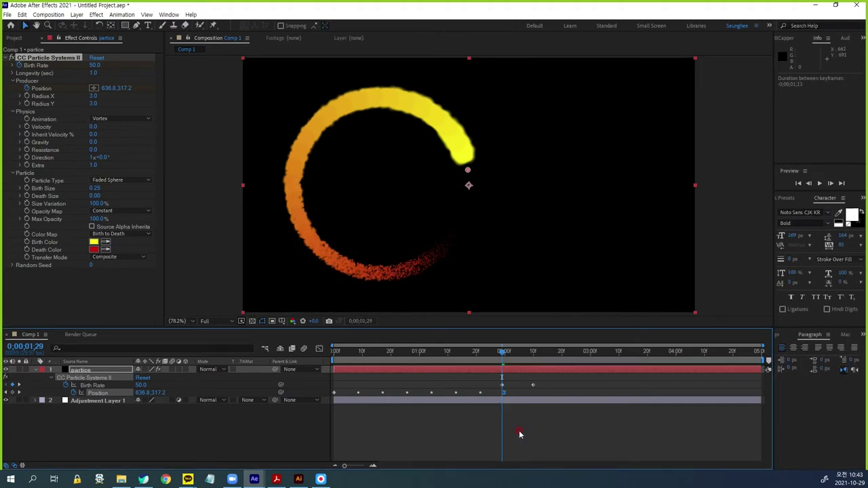
{"action": "key", "text": "ctrl+z"}
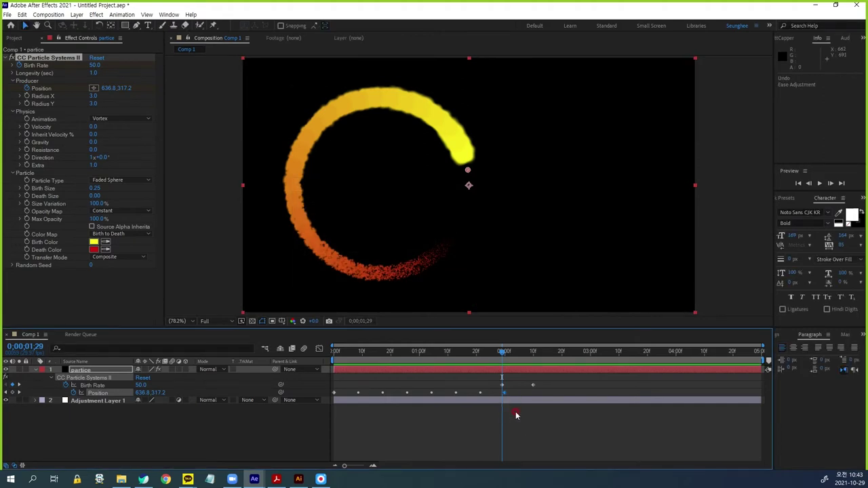
{"action": "right_click", "coordinate": [505, 396]}
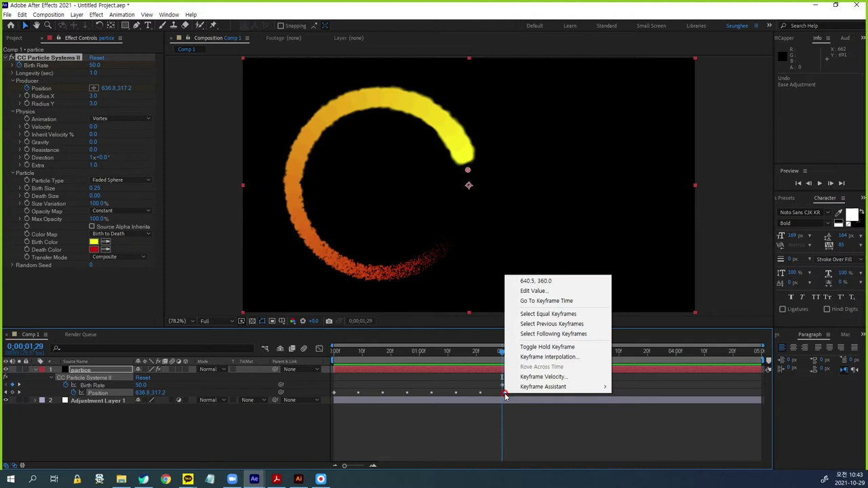
Apply Easy Ease In to the 0;00;01;29 Position keyframe, inspect the 0;00;01;12 keyframe, and scrub.
{"action": "mouse_move", "coordinate": [531, 388]}
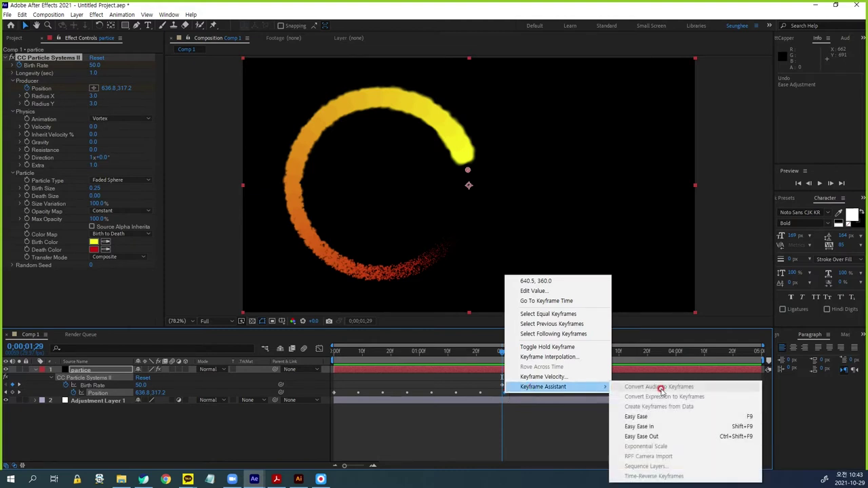
{"action": "left_click", "coordinate": [660, 428]}
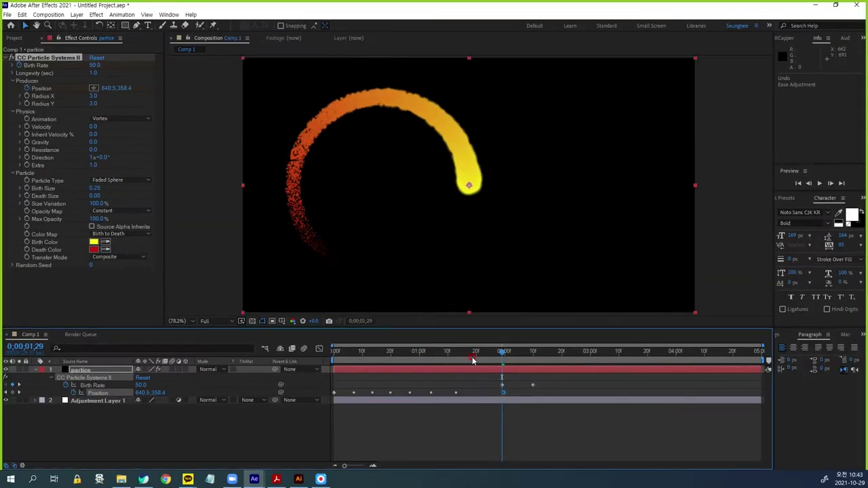
{"action": "left_click", "coordinate": [455, 399]}
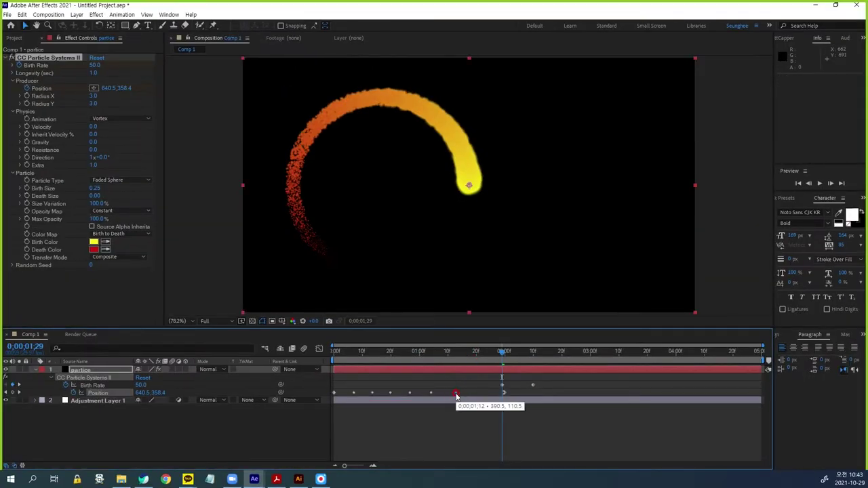
{"action": "right_click", "coordinate": [455, 401]}
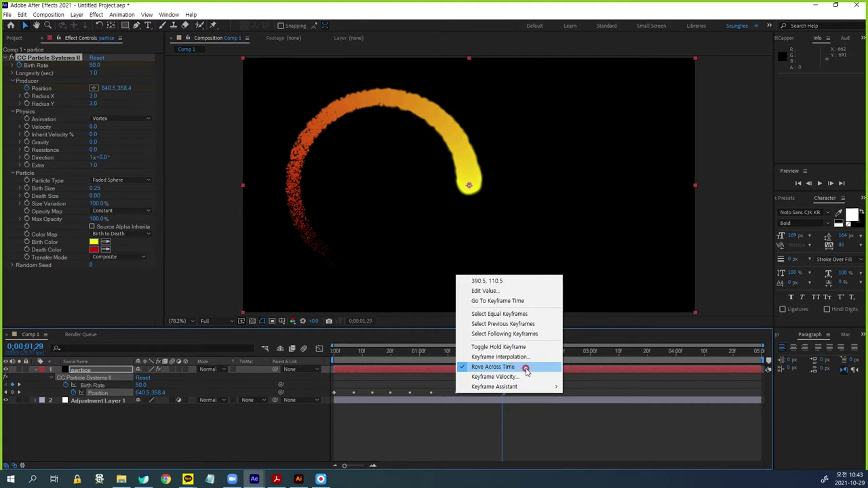
{"action": "left_click", "coordinate": [481, 444]}
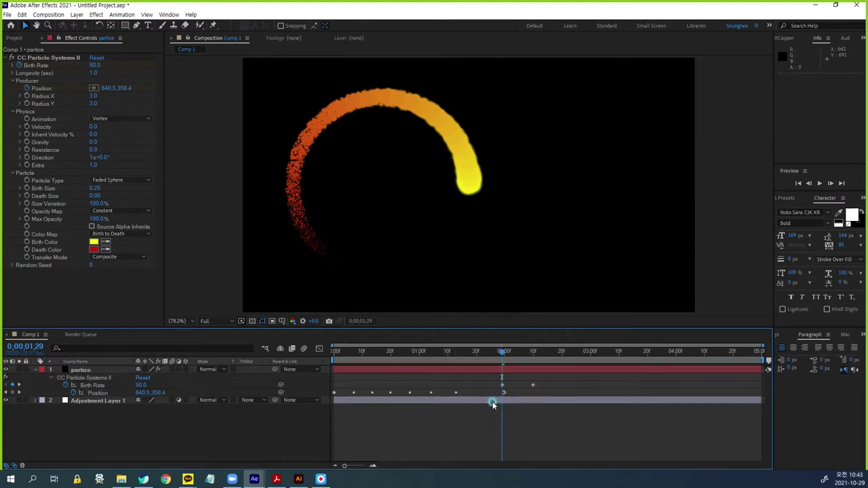
{"action": "mouse_move", "coordinate": [504, 351]}
{"action": "left_mouse_down"}
{"action": "mouse_move", "coordinate": [533, 351]}
{"action": "mouse_move", "coordinate": [532, 390]}
{"action": "mouse_move", "coordinate": [541, 390]}
{"action": "left_mouse_up"}
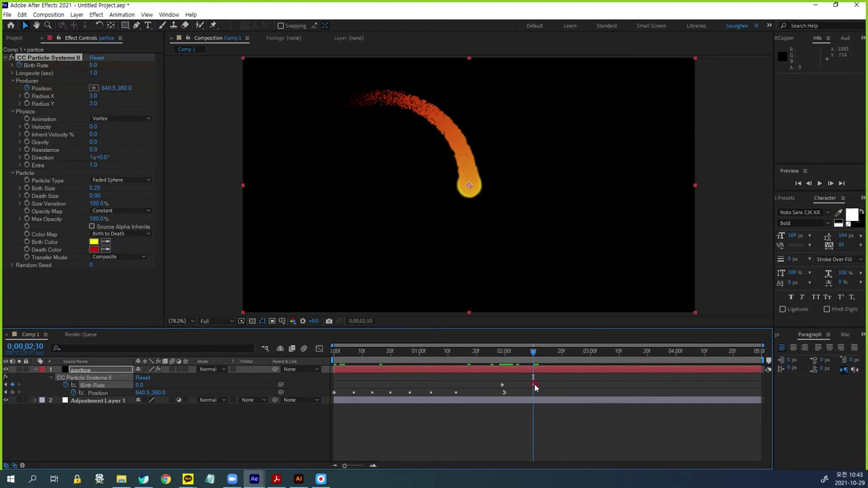
{"action": "mouse_move", "coordinate": [535, 388]}
{"action": "left_click_drag", "start_coordinate": [534, 352], "coordinate": [333, 352]}
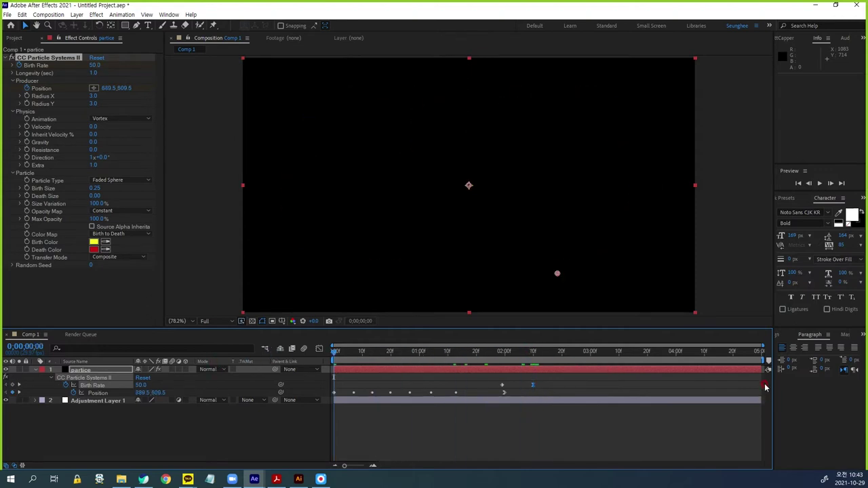
{"action": "key", "text": "space"}
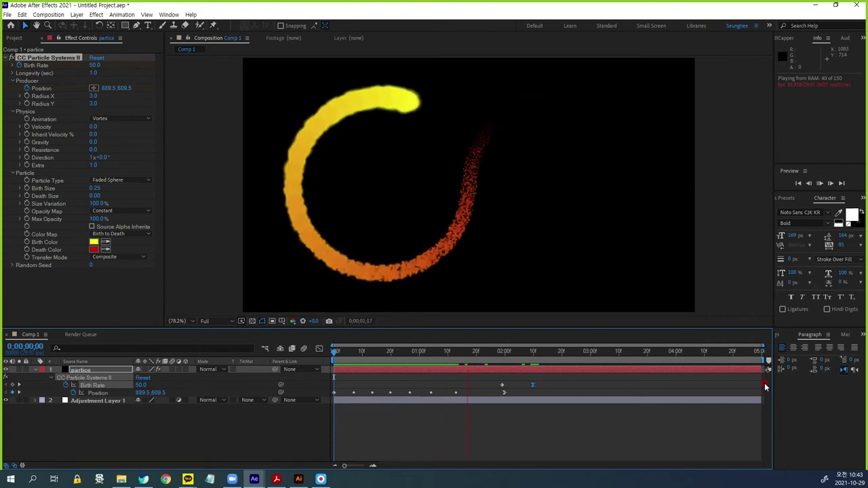
{"action": "key", "text": "space"}
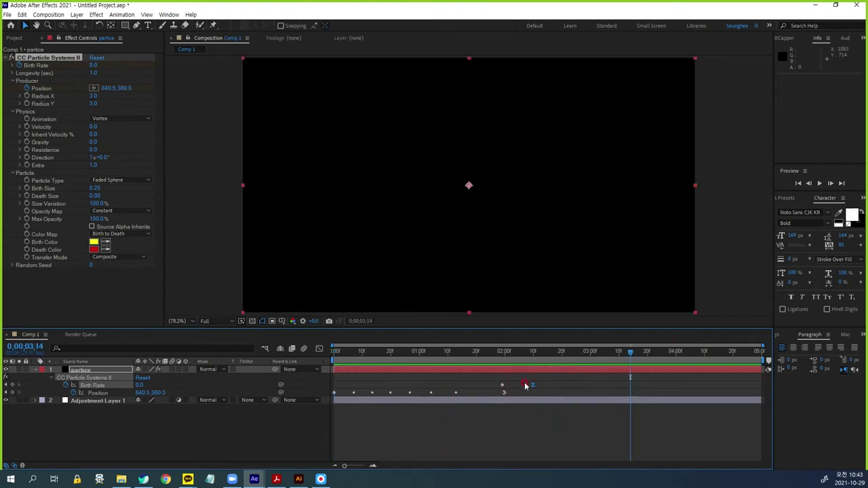
{"action": "left_click_drag", "start_coordinate": [632, 364], "coordinate": [535, 364]}
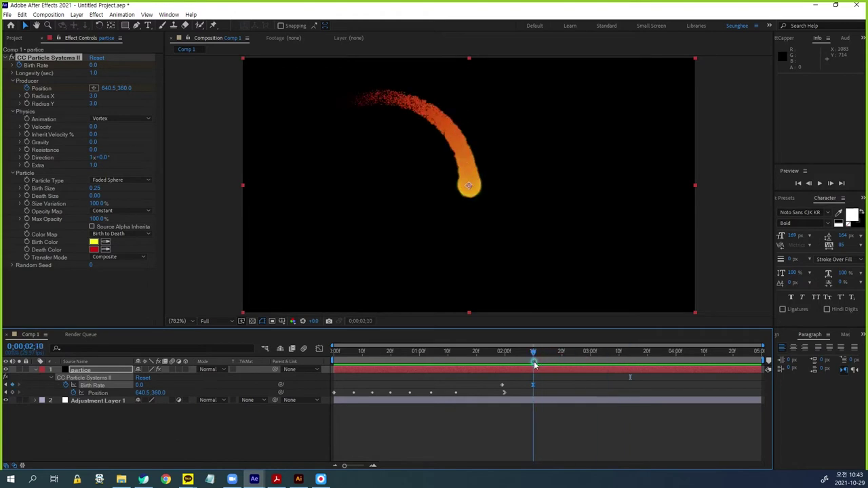
{"action": "left_click_drag", "start_coordinate": [533, 356], "coordinate": [505, 358]}
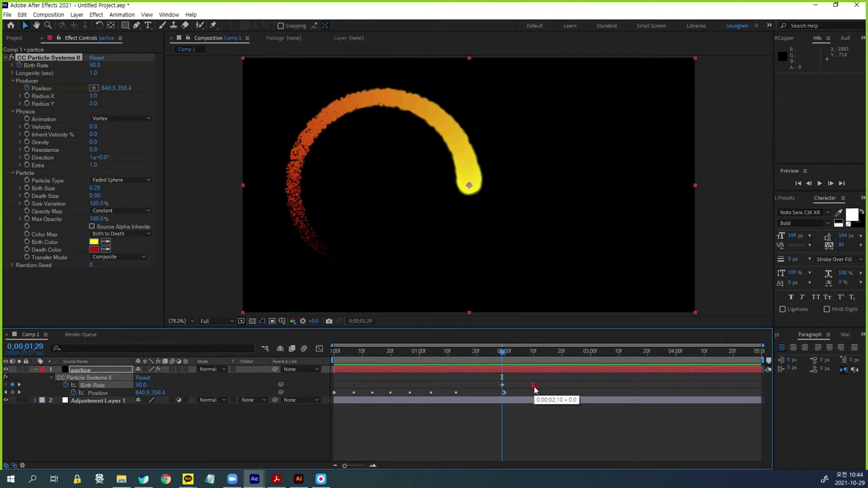
Give the Birth Rate keyframe at 0;00;02;10 an incoming influence of 100%.
{"action": "key", "text": "ctrl+shift+k"}
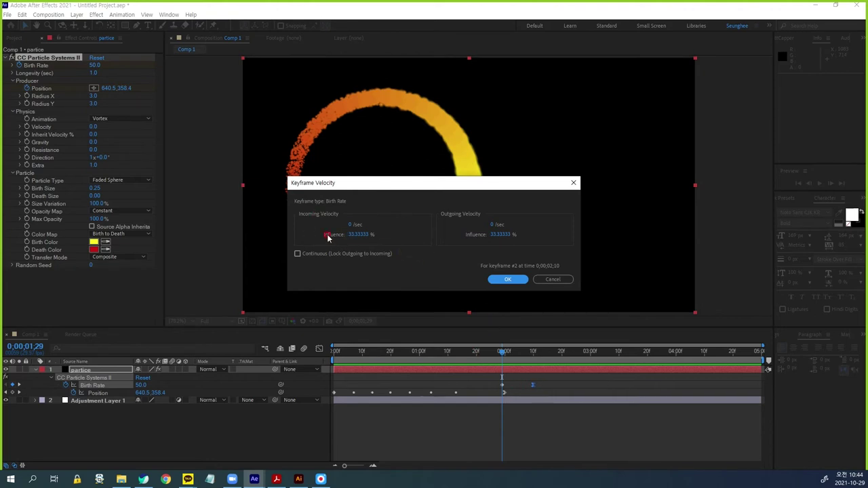
{"action": "left_click", "coordinate": [362, 234]}
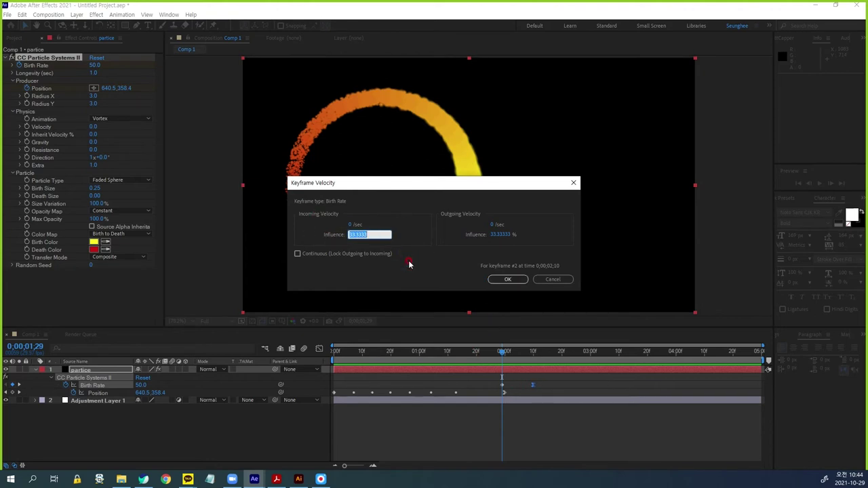
{"action": "type", "text": "100"}
{"action": "left_click", "coordinate": [432, 271]}
{"action": "left_click", "coordinate": [509, 279]}
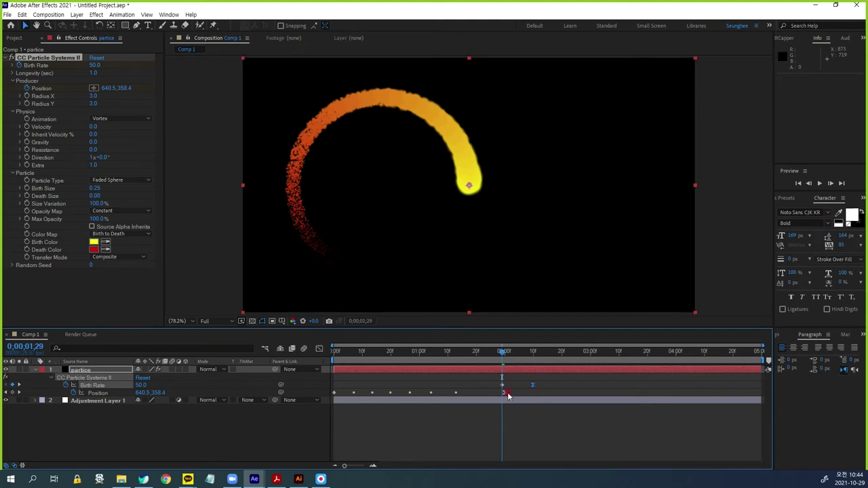
Preview the animation, stop at 0;00;01;02, and bring up the Effects & Presets panel.
{"action": "left_click_drag", "start_coordinate": [511, 354], "coordinate": [475, 353]}
{"action": "key", "text": "space"}
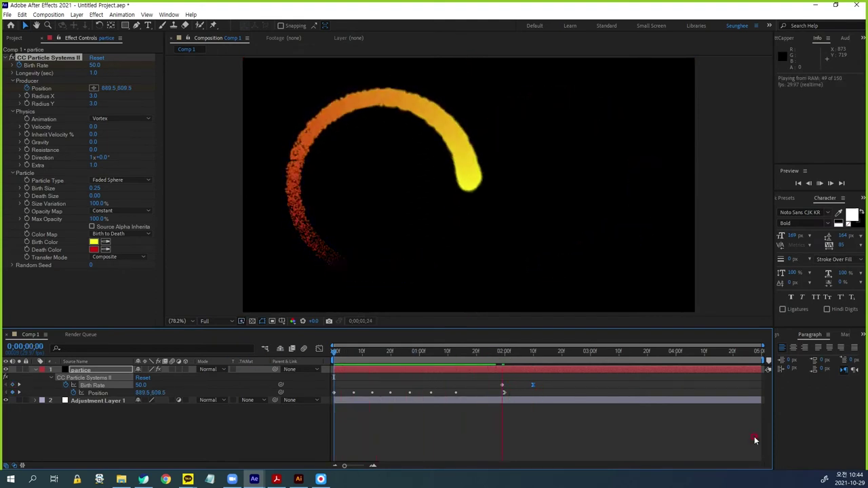
{"action": "key", "text": "space"}
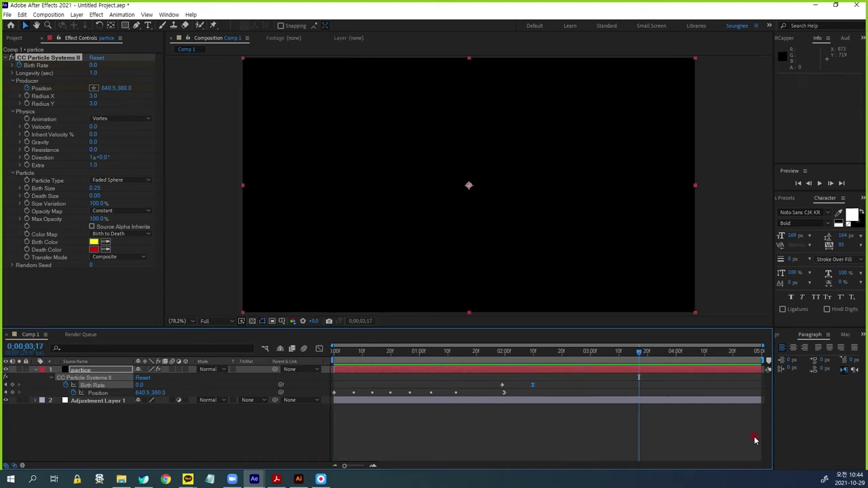
{"action": "left_click", "coordinate": [423, 352]}
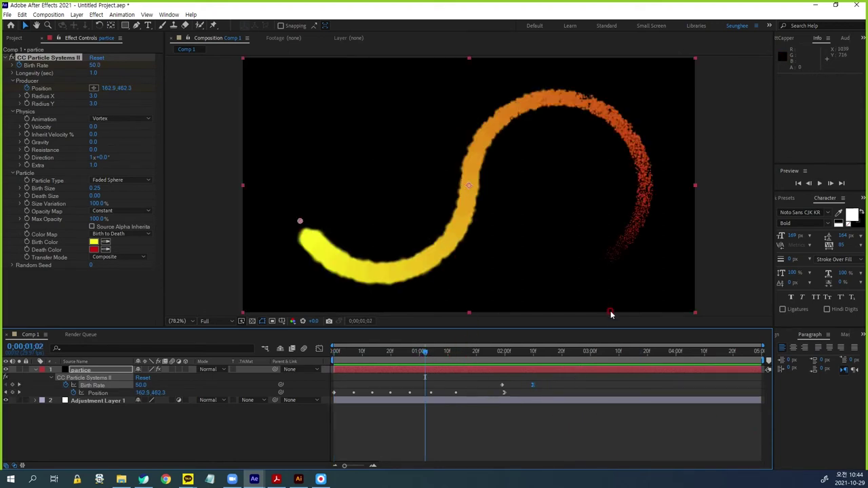
{"action": "left_click", "coordinate": [789, 199]}
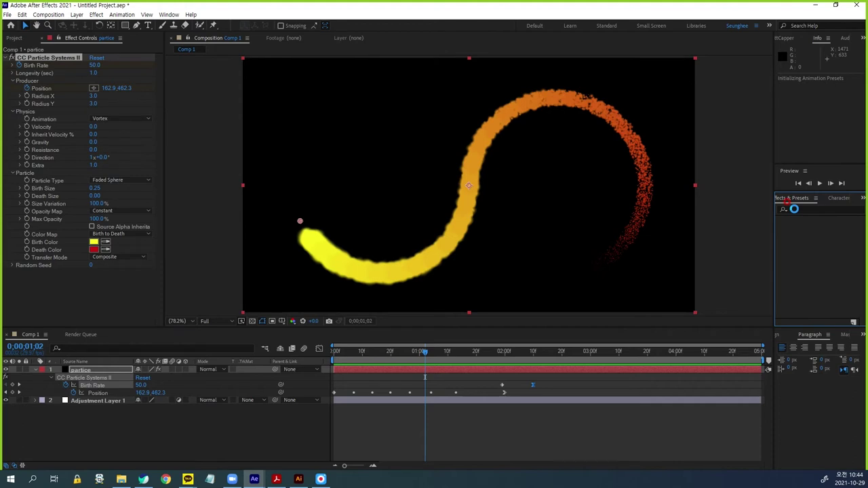
Search 'simple' in Effects & Presets and apply Simple Choker to the particle layer.
{"action": "left_click", "coordinate": [795, 209]}
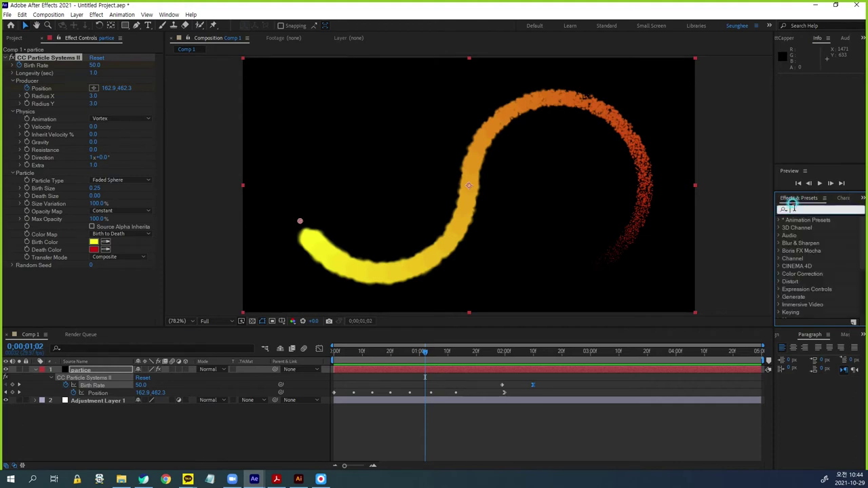
{"action": "type", "text": "simple"}
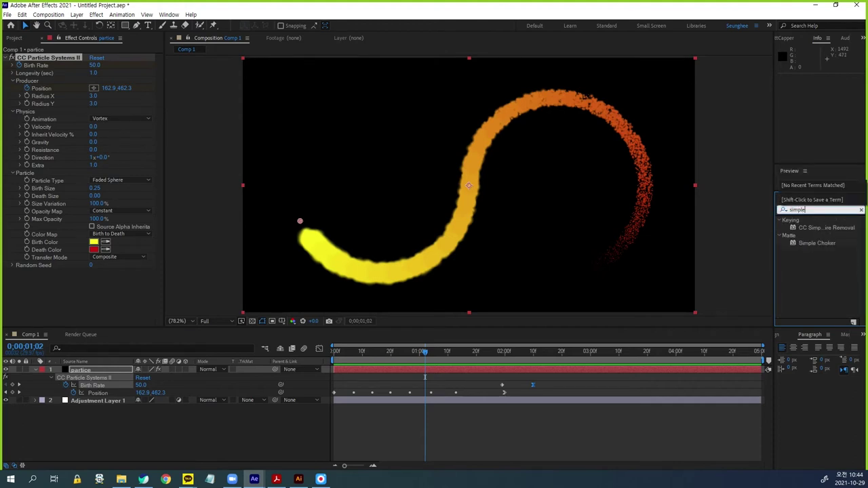
{"action": "left_click_drag", "start_coordinate": [817, 243], "coordinate": [93, 304]}
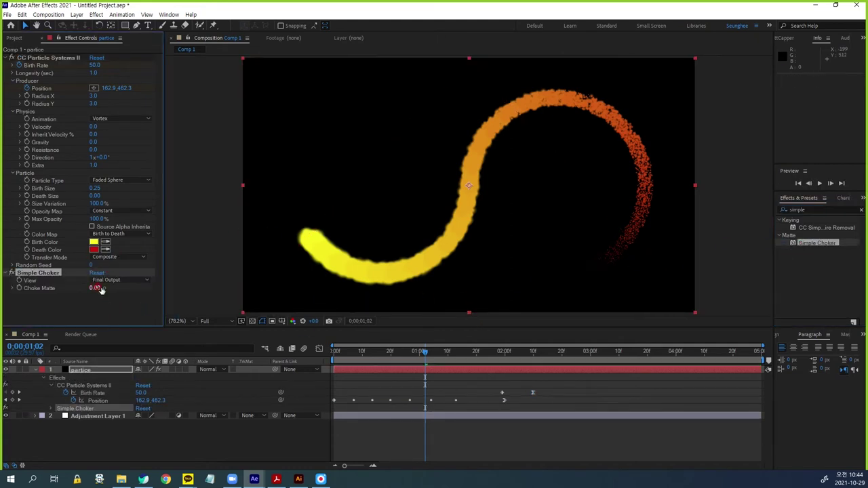
Set Choke Matte to 25 and preview the choked trail from the first frame.
{"action": "left_click_drag", "start_coordinate": [94, 288], "coordinate": [120, 289]}
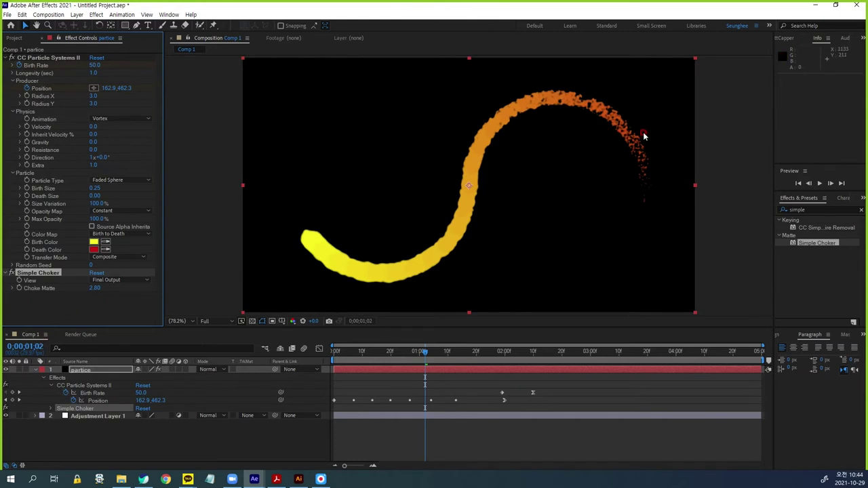
{"action": "left_click_drag", "start_coordinate": [97, 289], "coordinate": [161, 287]}
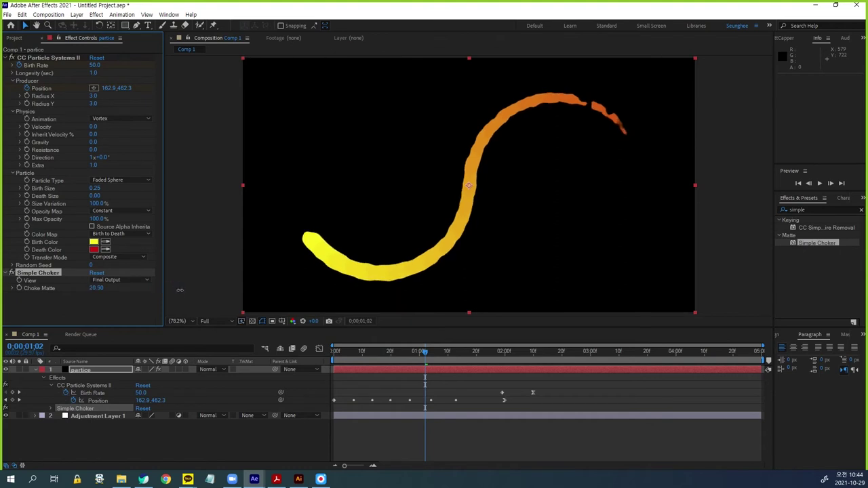
{"action": "left_click", "coordinate": [97, 288]}
{"action": "type", "text": "25"}
{"action": "key", "text": "Return"}
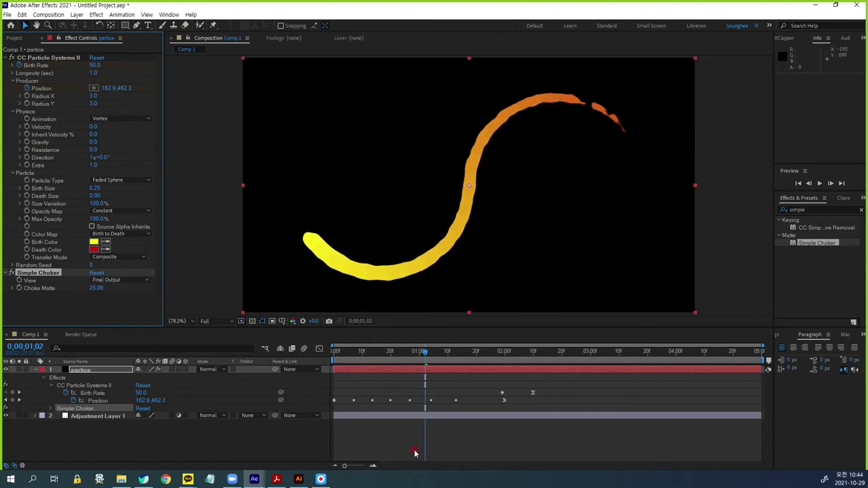
{"action": "key", "text": "Home"}
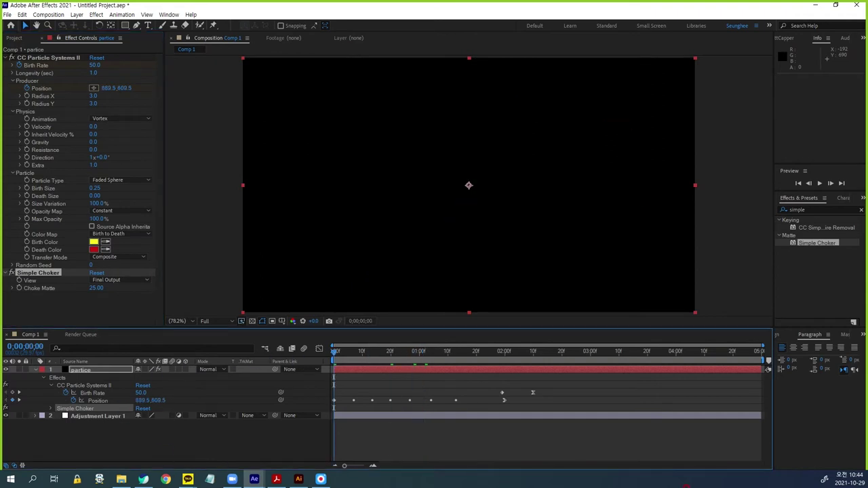
{"action": "key", "text": "space"}
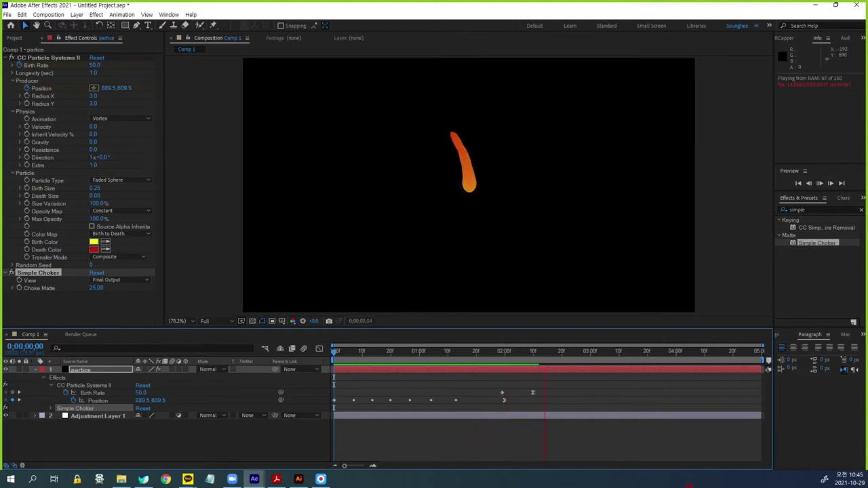
Duplicate the particle layer, scale the copy to -100%, -100% to mirror it, and preview.
{"action": "left_click", "coordinate": [418, 353]}
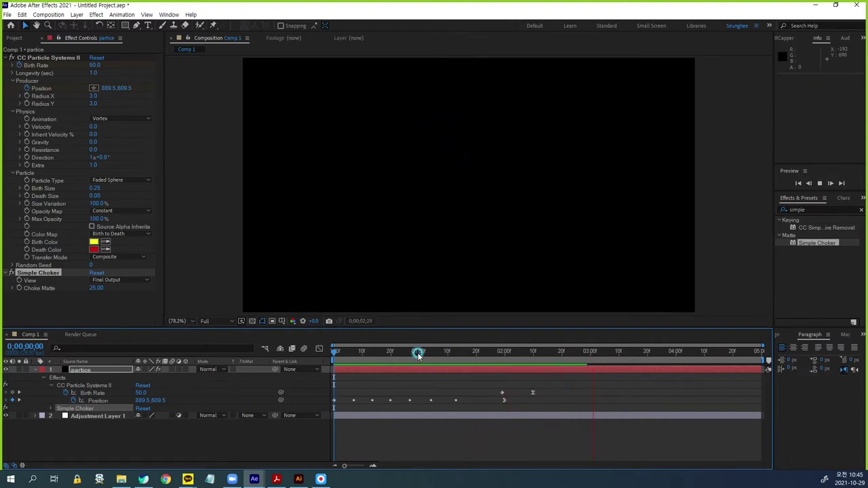
{"action": "left_click", "coordinate": [80, 370]}
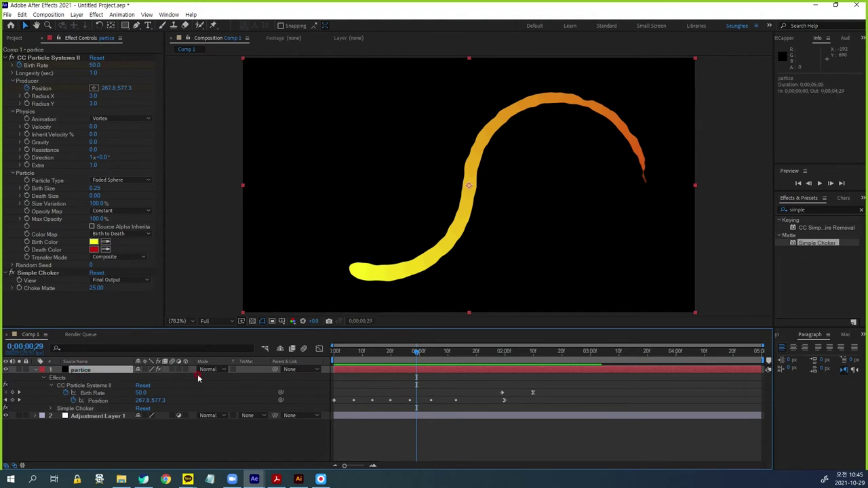
{"action": "key", "text": "ctrl+d"}
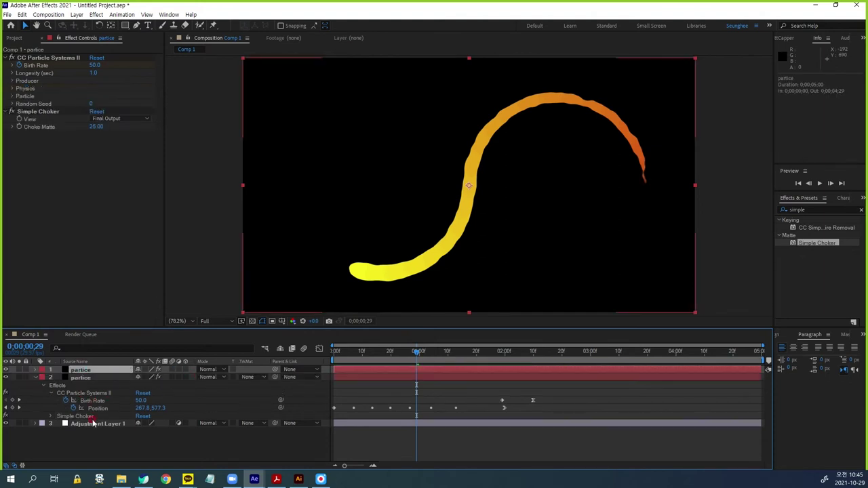
{"action": "key", "text": "s"}
{"action": "left_click", "coordinate": [152, 377]}
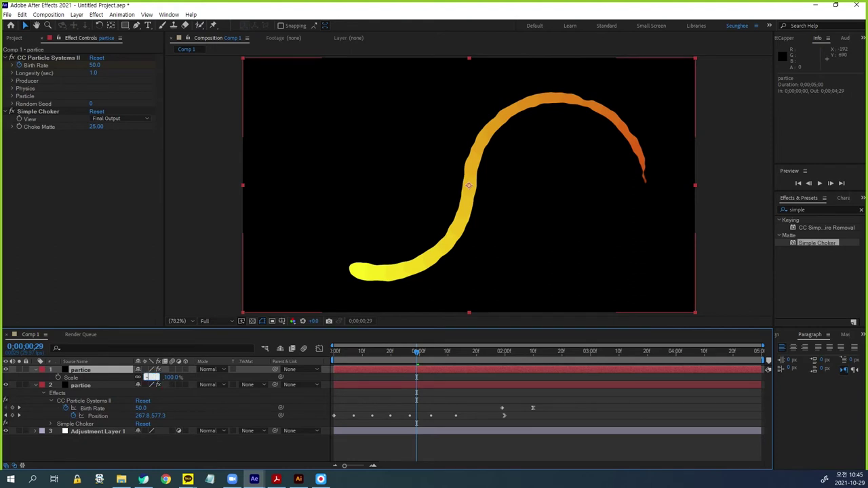
{"action": "type", "text": "-100"}
{"action": "key", "text": "Return"}
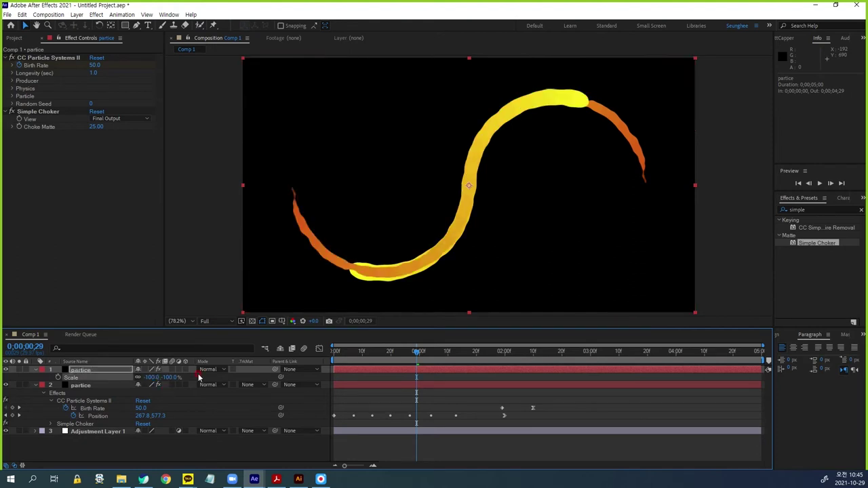
{"action": "key", "text": "Home"}
{"action": "key", "text": "space"}
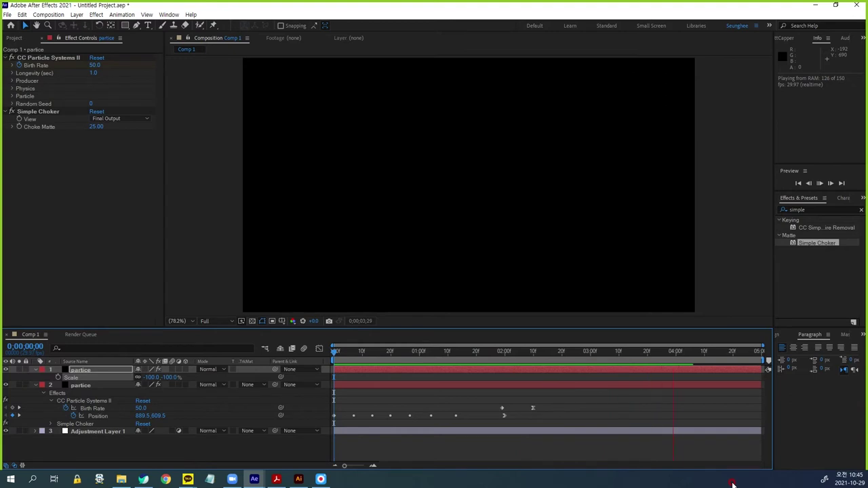
{"action": "mouse_move", "coordinate": [440, 355]}
{"action": "left_mouse_down"}
{"action": "mouse_move", "coordinate": [345, 361]}
{"action": "mouse_move", "coordinate": [375, 362]}
{"action": "left_mouse_up"}
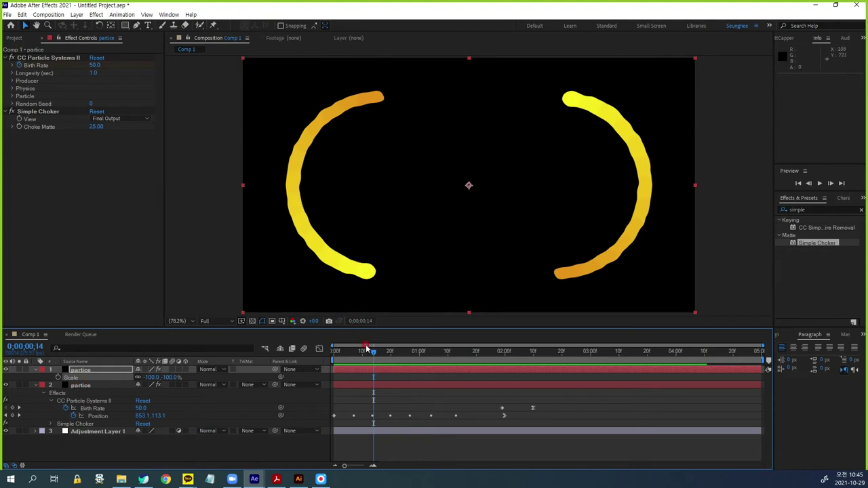
Duplicate both particle layers and move to frame 20 to see the arcs.
{"action": "left_click", "coordinate": [81, 385], "text": "ctrl"}
{"action": "key", "text": "ctrl+d"}
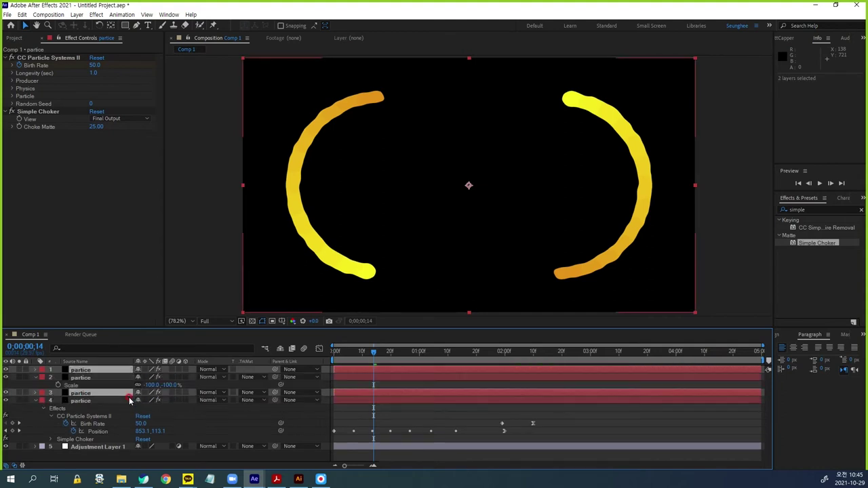
{"action": "left_click", "coordinate": [346, 353]}
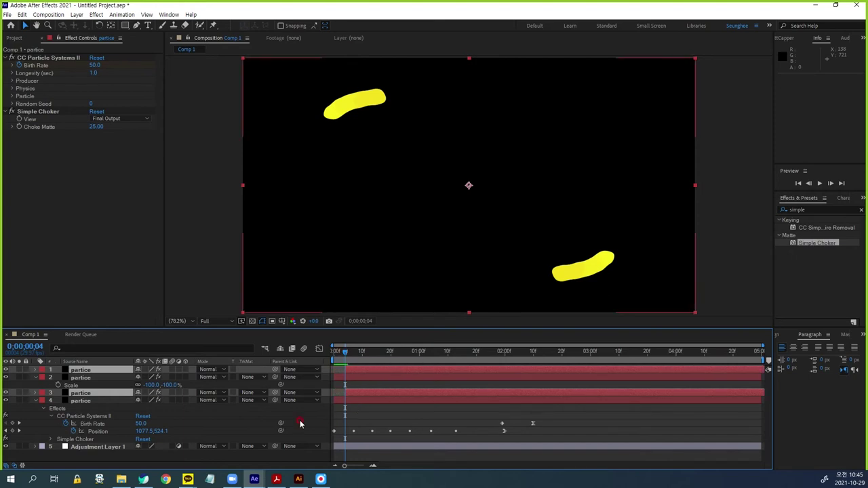
{"action": "left_click_drag", "start_coordinate": [345, 352], "coordinate": [394, 358]}
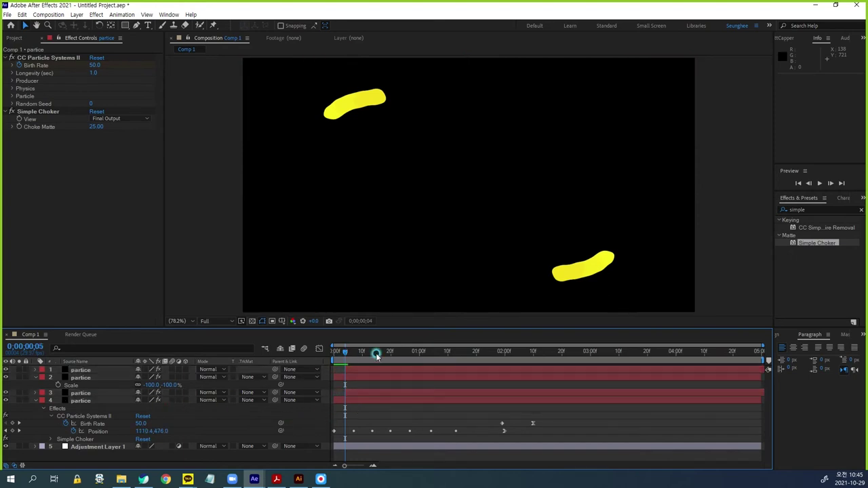
Set Simple Choker's Choke Matte to 30 on particle layers 1 and 3.
{"action": "left_click", "coordinate": [81, 371]}
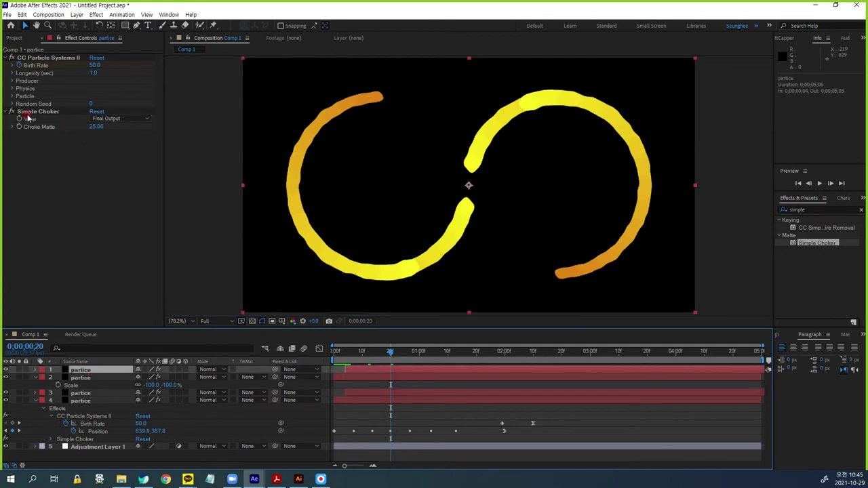
{"action": "left_click", "coordinate": [96, 128]}
{"action": "type", "text": "30"}
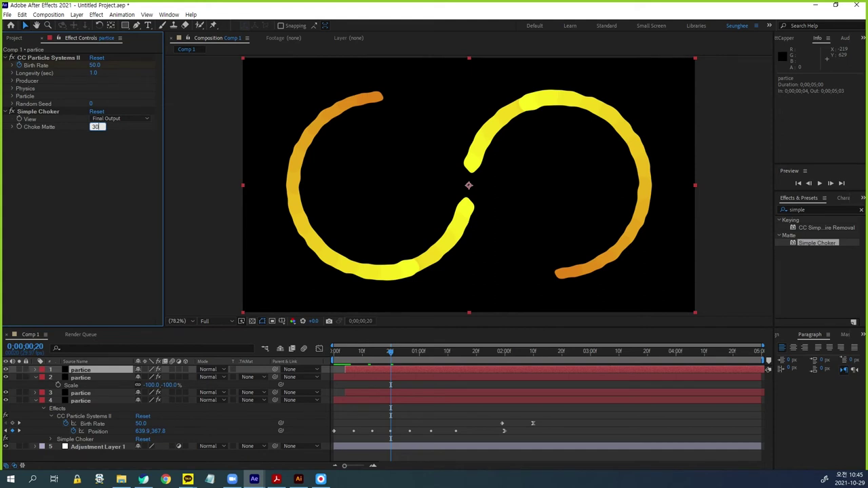
{"action": "key", "text": "Return"}
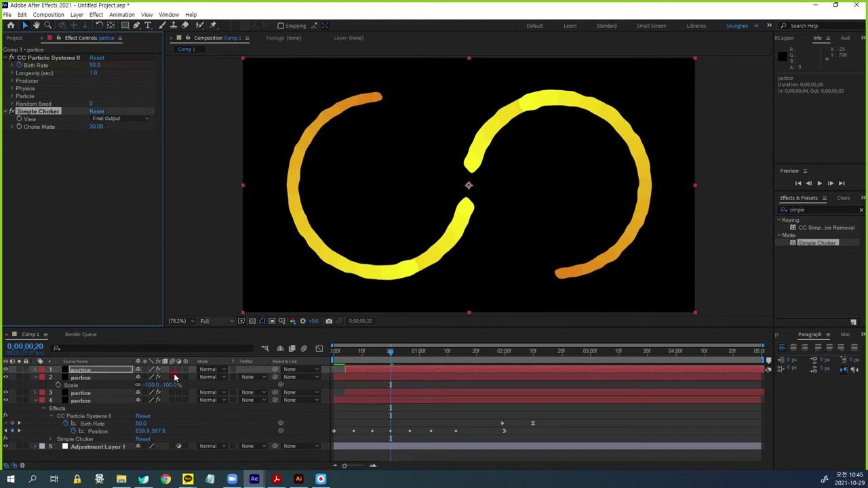
{"action": "left_click", "coordinate": [86, 394]}
{"action": "left_click", "coordinate": [97, 127]}
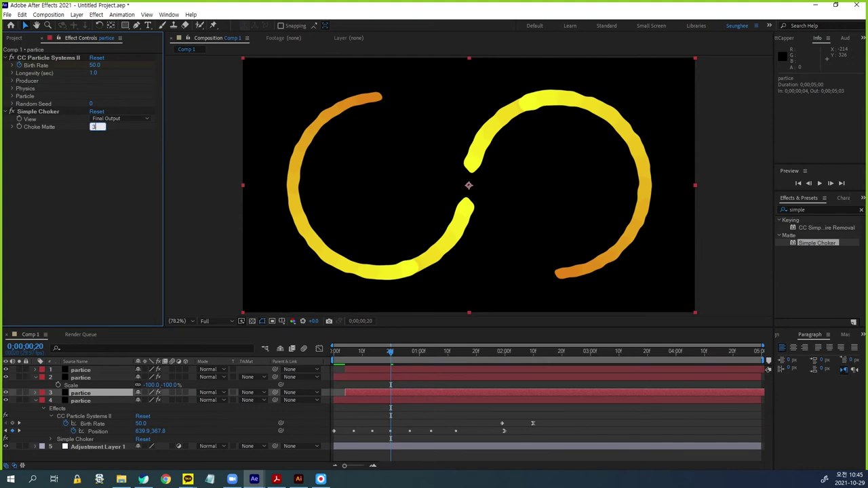
{"action": "key", "text": "Return"}
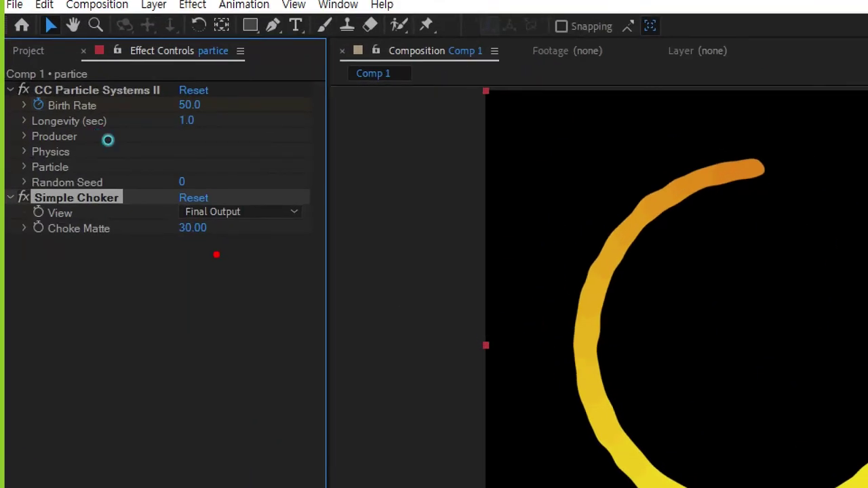
{"action": "left_click_drag", "start_coordinate": [108, 140], "coordinate": [120, 137]}
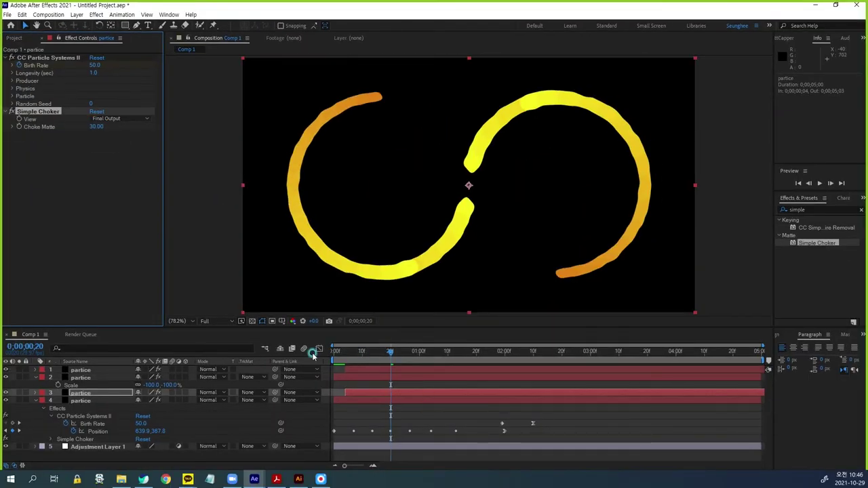
Preview the four-layer animation from the start and stop at 0;00;02;10.
{"action": "left_click", "coordinate": [338, 352]}
{"action": "key", "text": "space"}
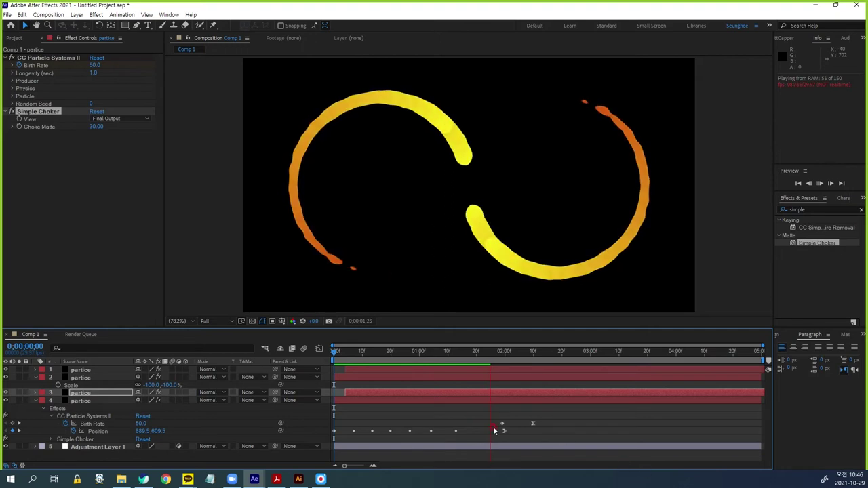
{"action": "key", "text": "space"}
{"action": "left_click_drag", "start_coordinate": [498, 355], "coordinate": [534, 364]}
{"action": "left_click", "coordinate": [516, 411]}
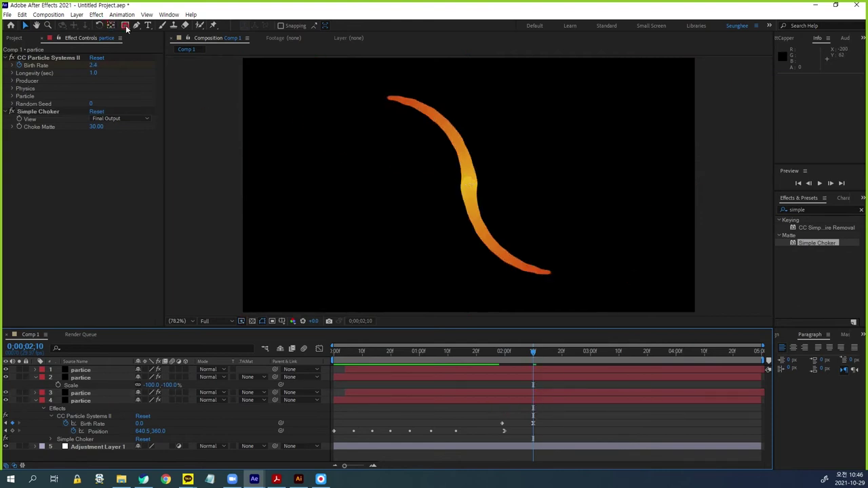
Turn on Title/Action Safe guides and draw a white ellipse circle over the stroke.
{"action": "left_click_drag", "start_coordinate": [126, 28], "coordinate": [146, 47]}
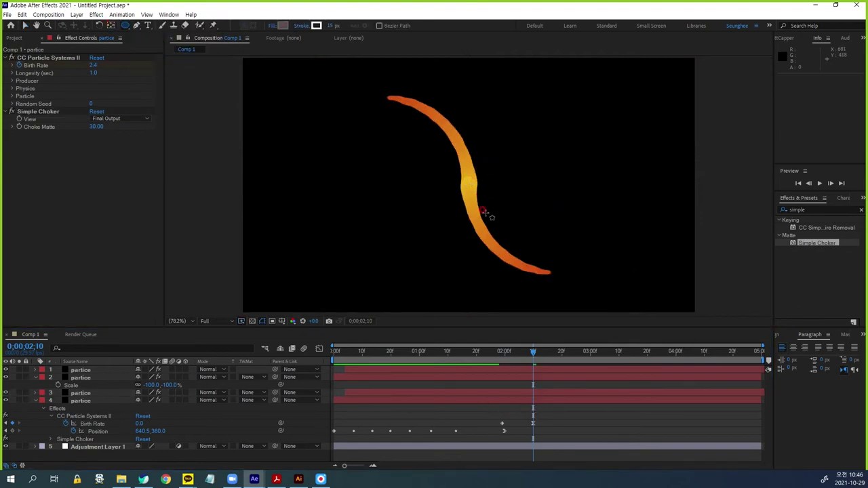
{"action": "left_click", "coordinate": [282, 323]}
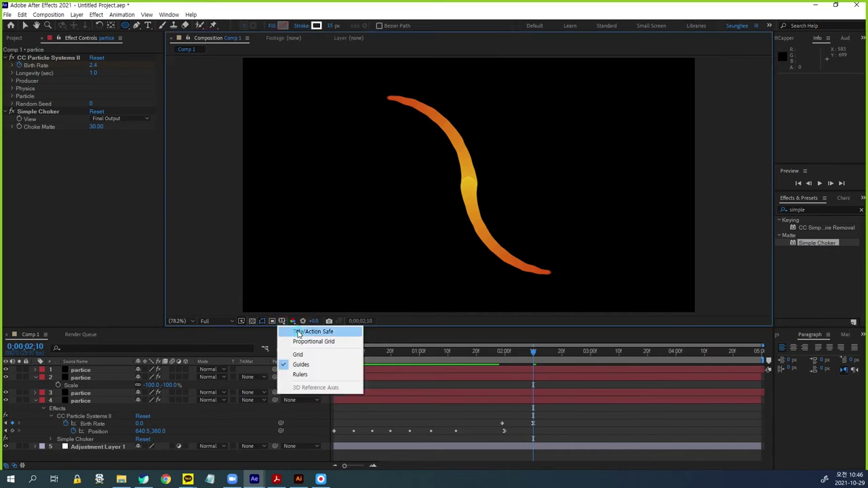
{"action": "left_click", "coordinate": [299, 333]}
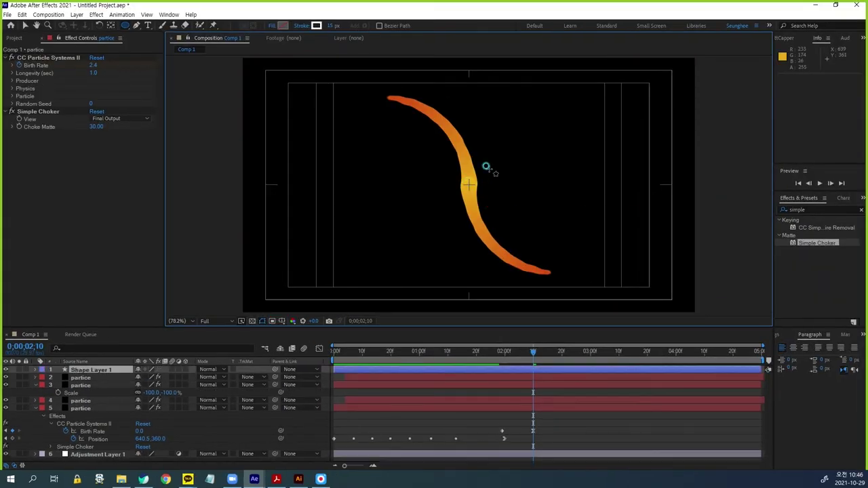
{"action": "left_click_drag", "start_coordinate": [467, 183], "coordinate": [498, 159]}
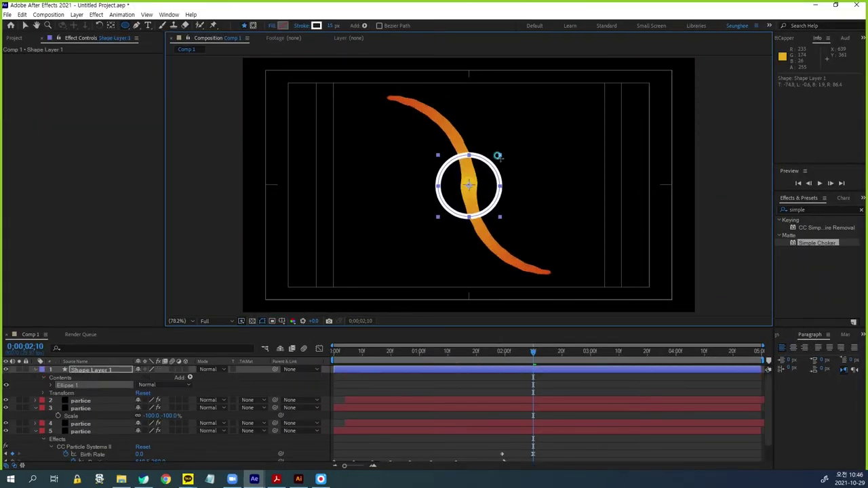
{"action": "left_click_drag", "start_coordinate": [497, 158], "coordinate": [519, 135]}
Set the shape layer's Ellipse Size to 290 × 290.
{"action": "left_click", "coordinate": [93, 374]}
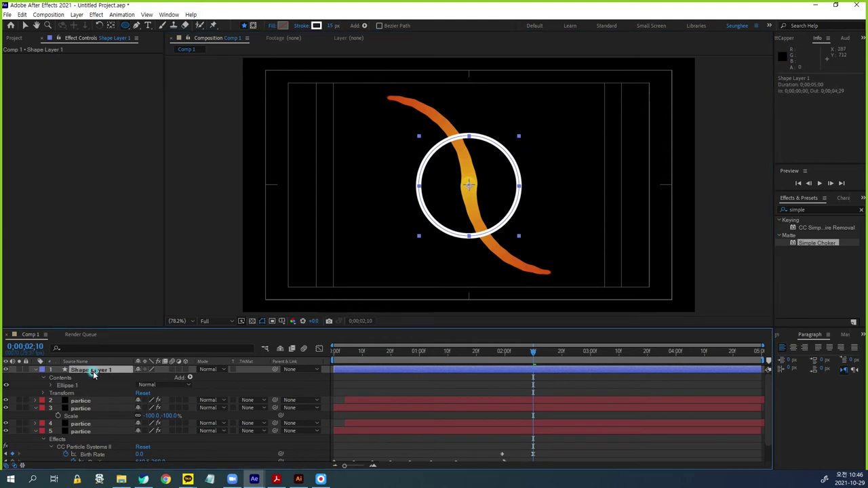
{"action": "key", "text": "u"}
{"action": "key", "text": "u"}
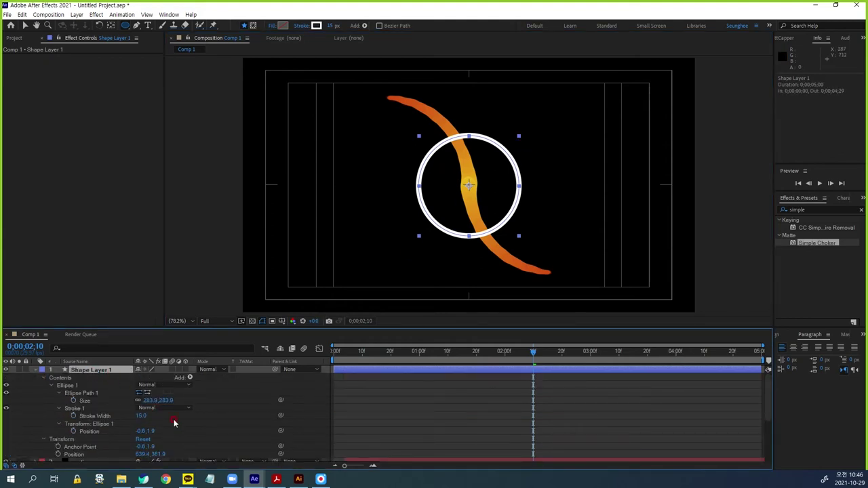
{"action": "left_click", "coordinate": [164, 400]}
{"action": "type", "text": "2"}
{"action": "type", "text": "0"}
{"action": "key", "text": "Return"}
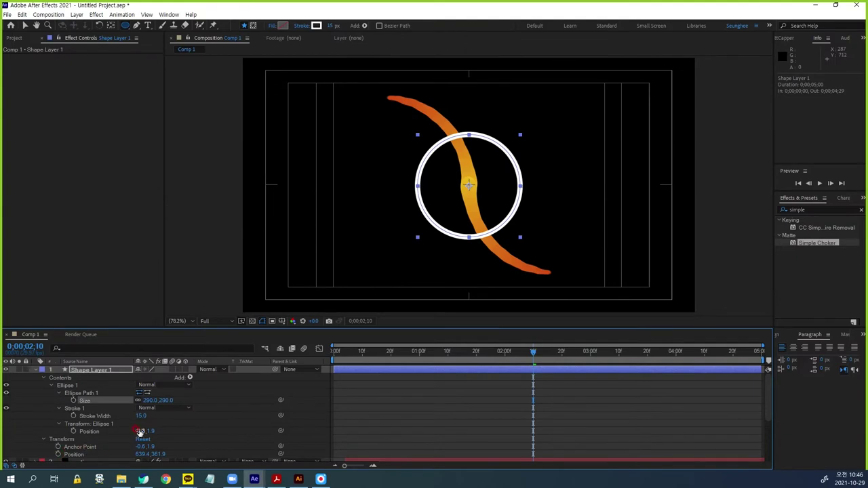
Set the ellipse's own Position to 0,0 and reset the layer Transform to centre it.
{"action": "left_click", "coordinate": [145, 430]}
{"action": "type", "text": "0"}
{"action": "key", "text": "Tab"}
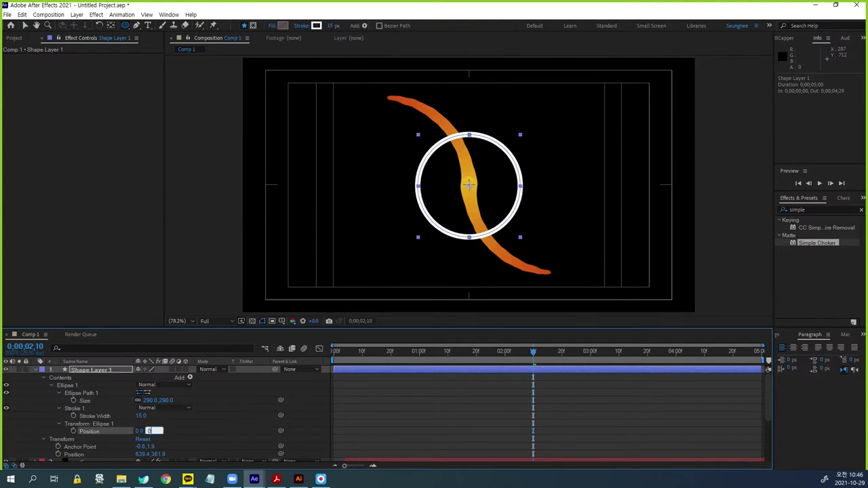
{"action": "key", "text": "Return"}
{"action": "left_click", "coordinate": [142, 440]}
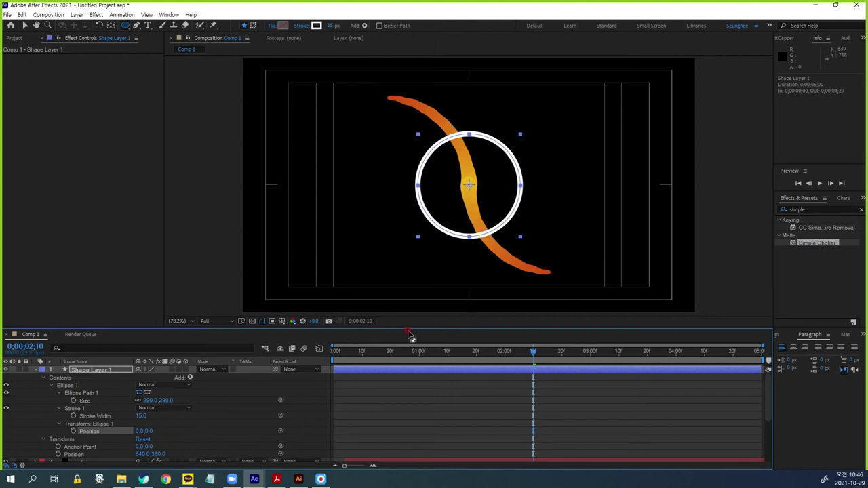
Make the circle's stroke 20 px wide and return to frame 25.
{"action": "left_click", "coordinate": [332, 27]}
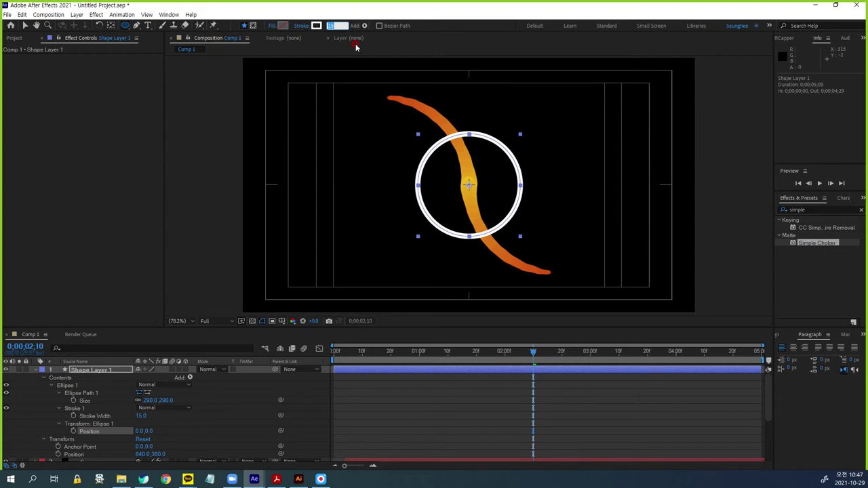
{"action": "type", "text": "20"}
{"action": "key", "text": "Return"}
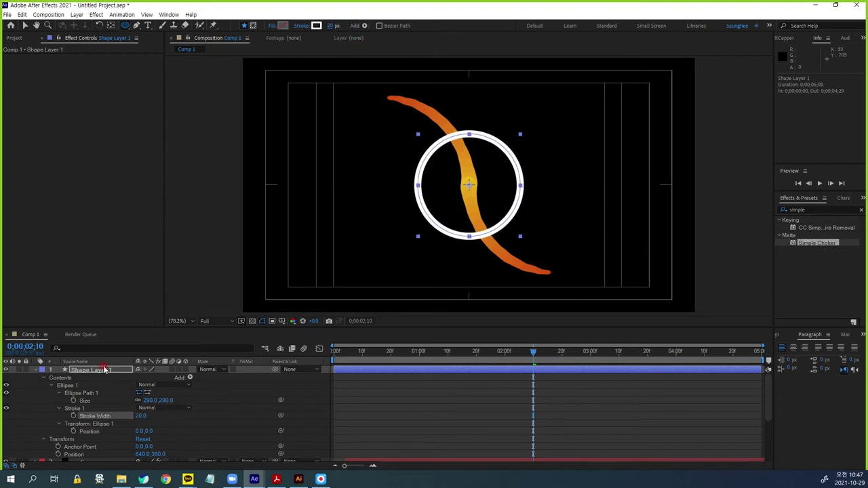
{"action": "left_click_drag", "start_coordinate": [533, 353], "coordinate": [405, 367]}
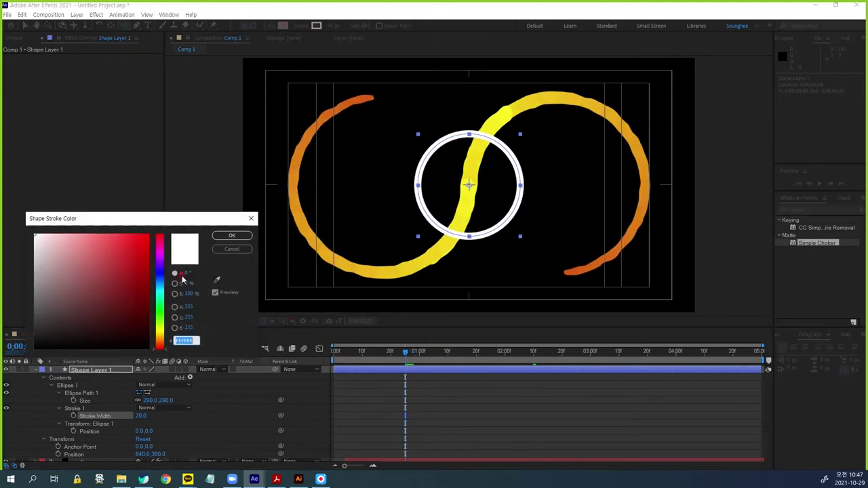
Eyedrop the swirl's yellow F6EA1E into the ring's stroke colour and check it at 0;00;01;16.
{"action": "left_click", "coordinate": [217, 279]}
{"action": "left_click", "coordinate": [470, 202]}
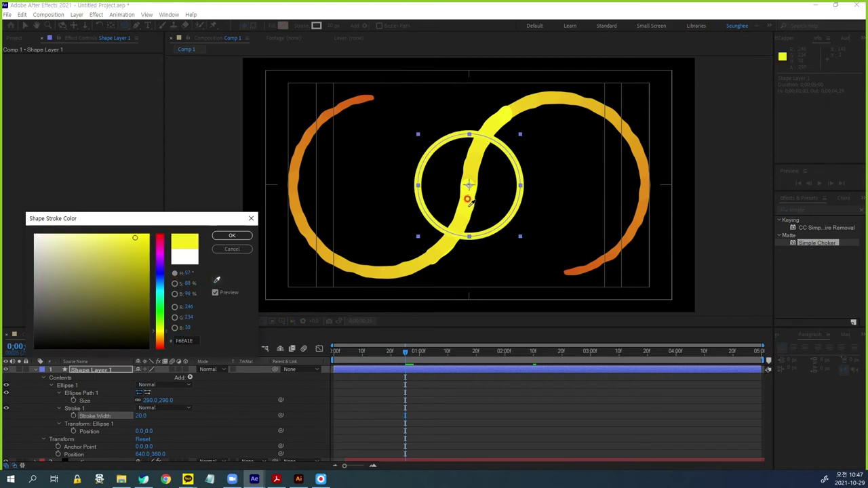
{"action": "left_click", "coordinate": [232, 235]}
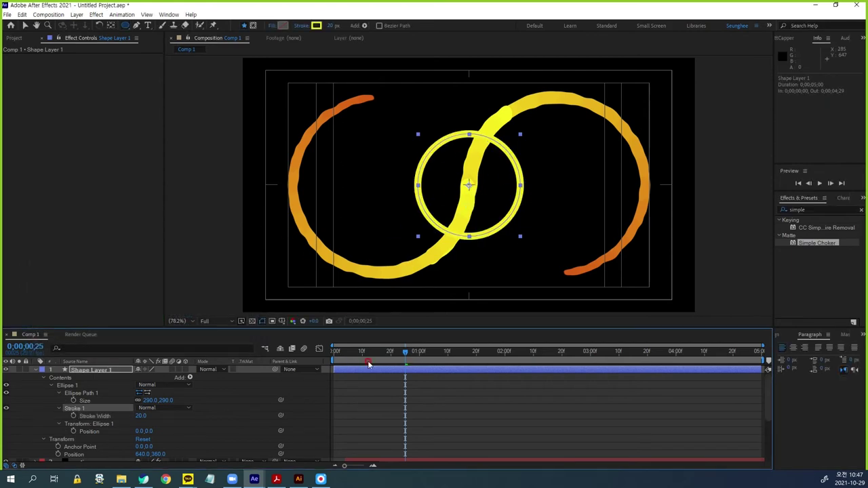
{"action": "left_click_drag", "start_coordinate": [407, 355], "coordinate": [465, 356]}
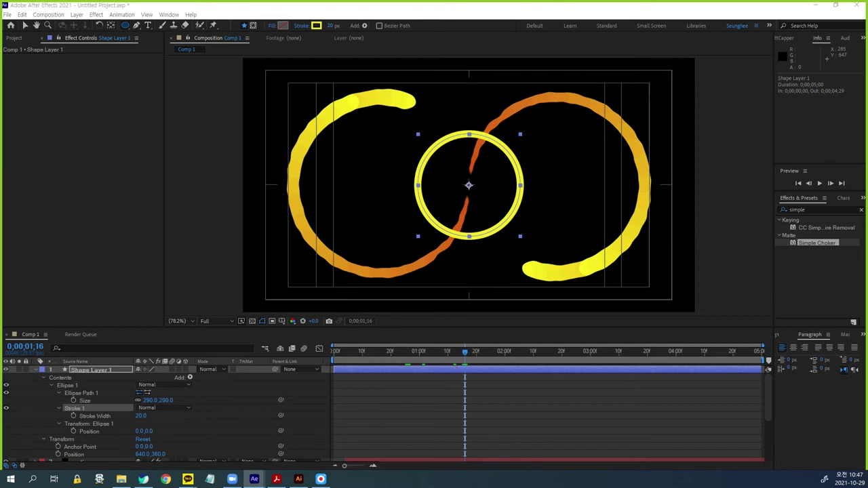
{"action": "key", "text": "alt+shift+j"}
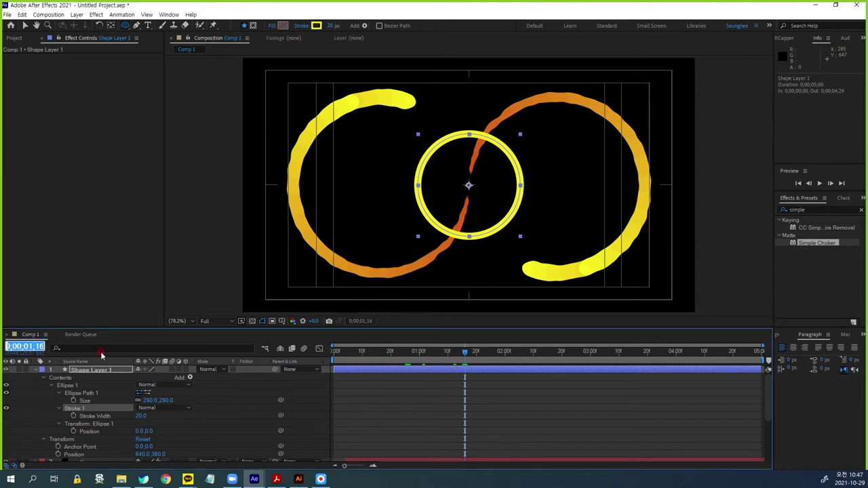
Keyframe the ring's Stroke Width at 20 at 0;00;02;28 and 30 at 0;00;03;05.
{"action": "type", "text": "22"}
{"action": "key", "text": "Return"}
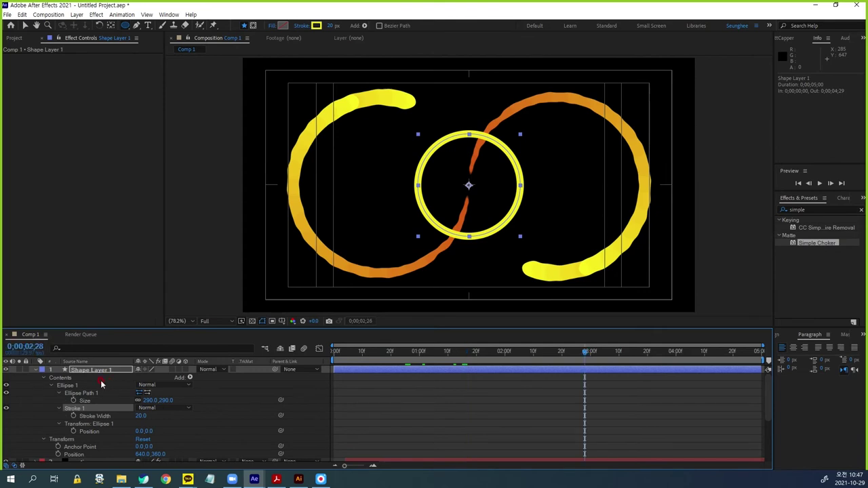
{"action": "left_click", "coordinate": [73, 416]}
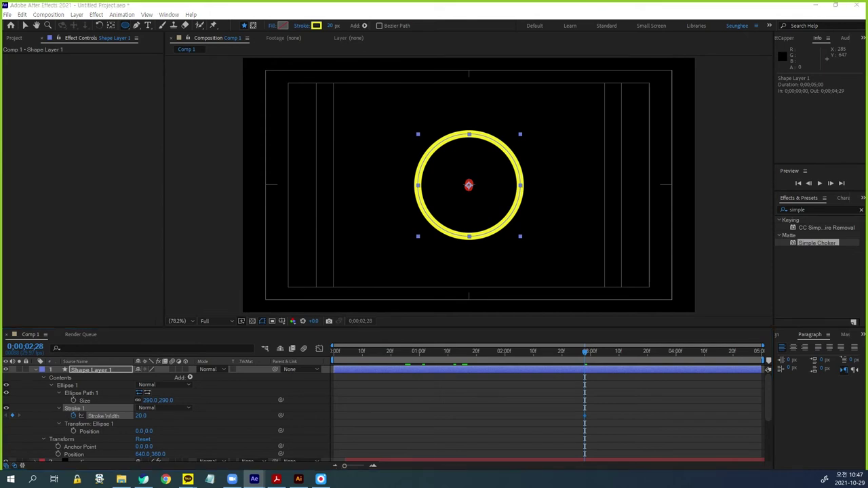
{"action": "left_click", "coordinate": [34, 347]}
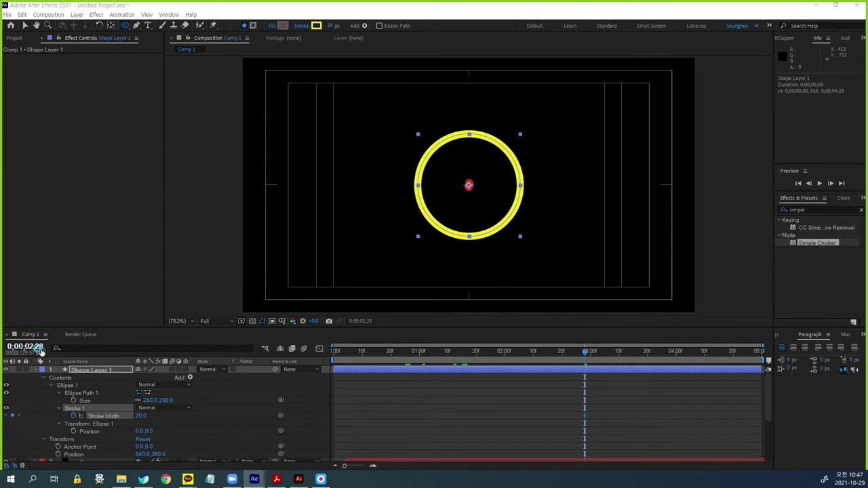
{"action": "type", "text": "3:05"}
{"action": "key", "text": "Return"}
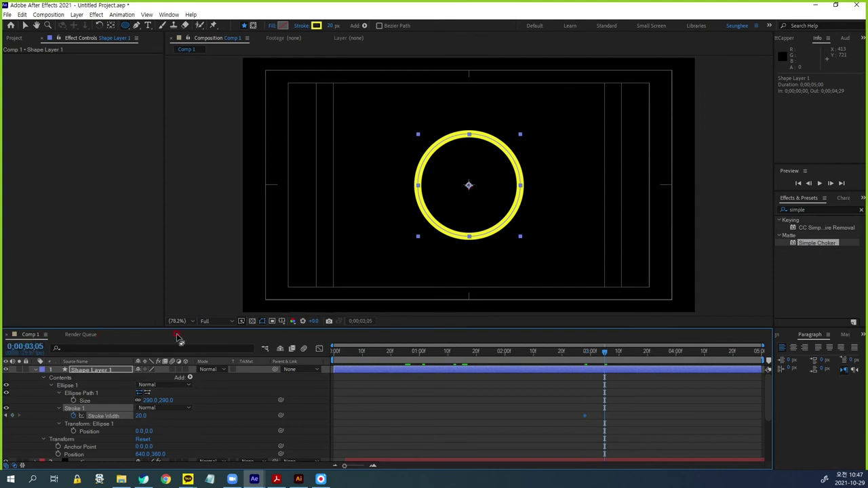
{"action": "left_click", "coordinate": [140, 416]}
{"action": "type", "text": "30"}
{"action": "key", "text": "Return"}
Drop the Stroke Width to 0 at 0;00;03;12 so the ring vanishes.
{"action": "left_click", "coordinate": [25, 346]}
{"action": "type", "text": "312"}
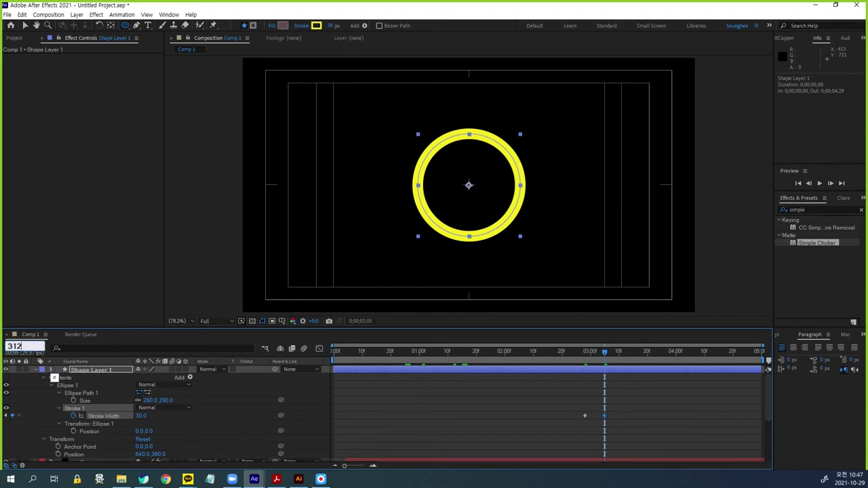
{"action": "key", "text": "Return"}
{"action": "left_click", "coordinate": [141, 416]}
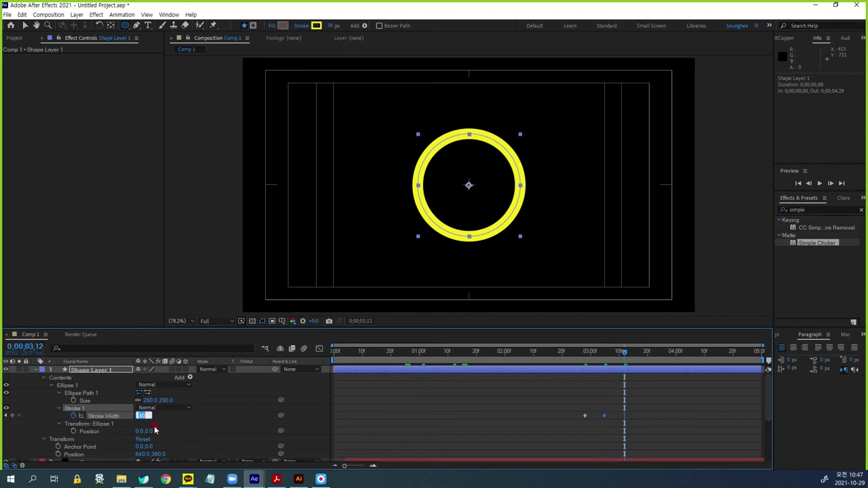
{"action": "type", "text": "0"}
{"action": "key", "text": "Return"}
Select the stroke width keyframes and preview the animation around 0;00;03;00.
{"action": "left_click_drag", "start_coordinate": [644, 424], "coordinate": [574, 428]}
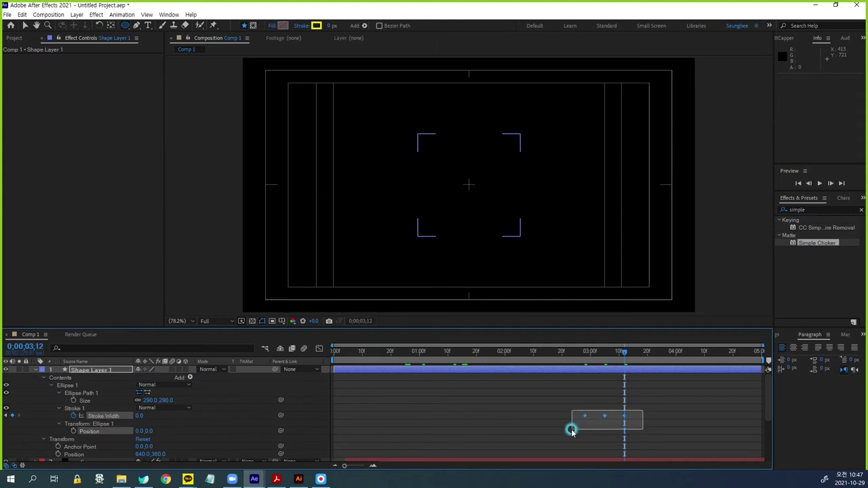
{"action": "left_click", "coordinate": [582, 352]}
{"action": "key", "text": "space"}
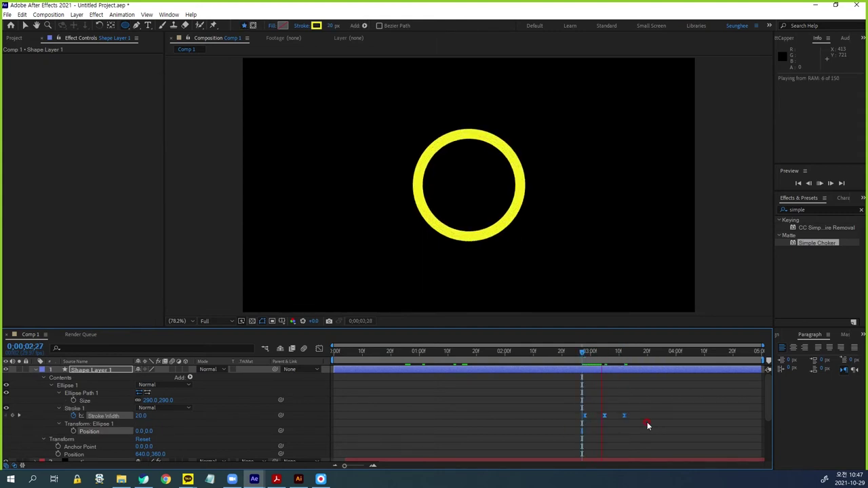
{"action": "left_click", "coordinate": [591, 352]}
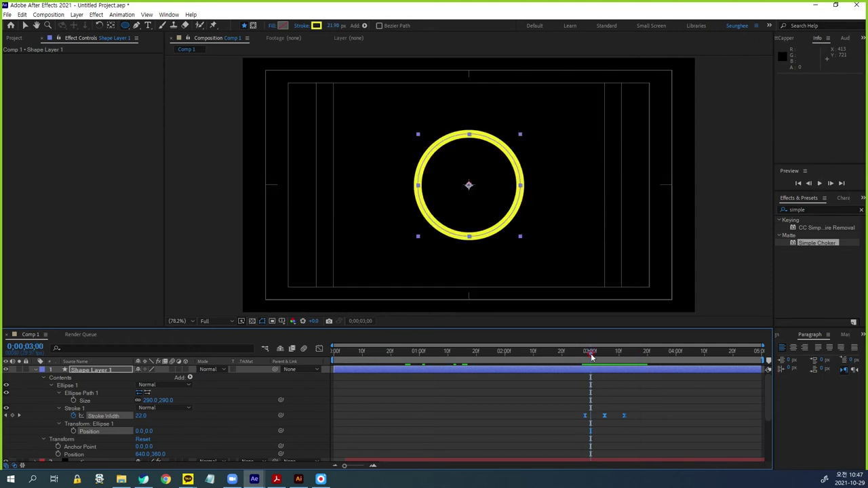
{"action": "left_click", "coordinate": [582, 353]}
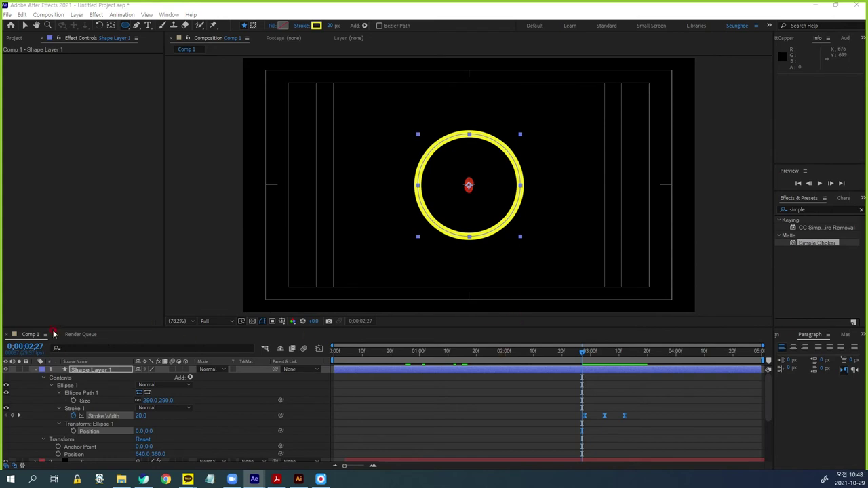
{"action": "left_click", "coordinate": [25, 347]}
Keyframe the ring's Scale at 0% at 0;00;02;25.
{"action": "type", "text": "225"}
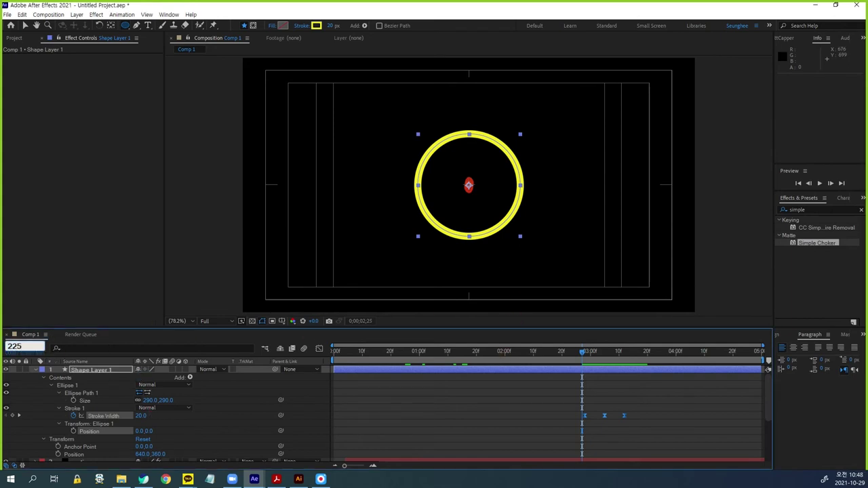
{"action": "key", "text": "Return"}
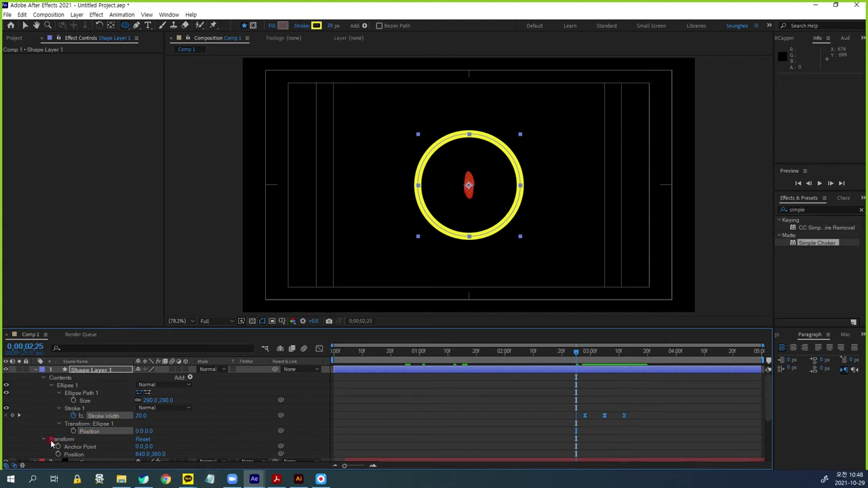
{"action": "scroll", "coordinate": [68, 428], "scroll_direction": "down", "scroll_amount": 5}
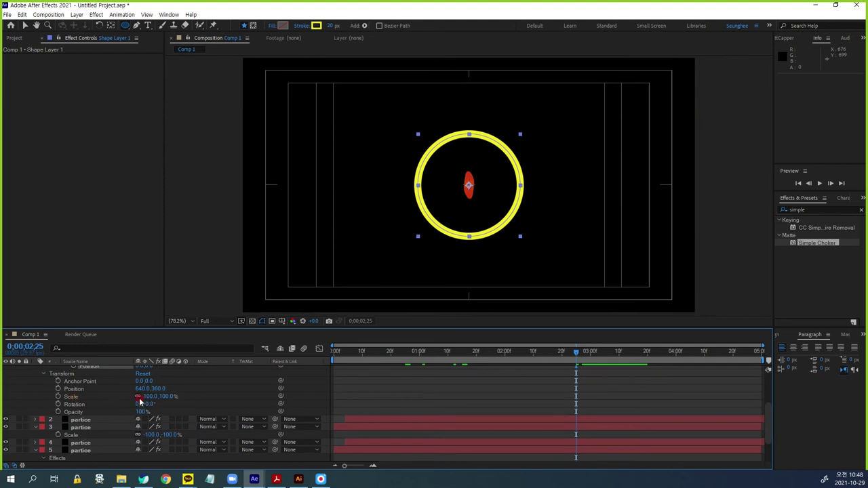
{"action": "left_click", "coordinate": [58, 397]}
{"action": "left_click", "coordinate": [150, 397]}
{"action": "type", "text": "0"}
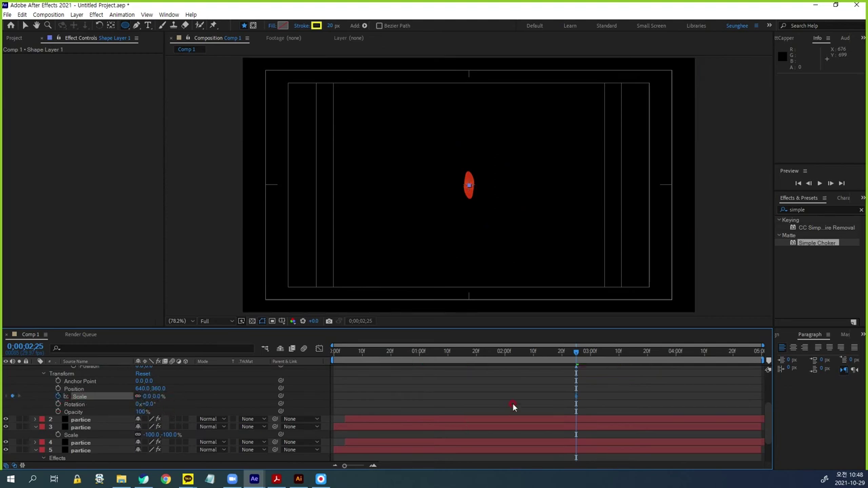
{"action": "left_click", "coordinate": [610, 370]}
Set the ring's Scale to 100% at 0;00;03;05 and show only its animated properties.
{"action": "left_click_drag", "start_coordinate": [594, 351], "coordinate": [608, 356]}
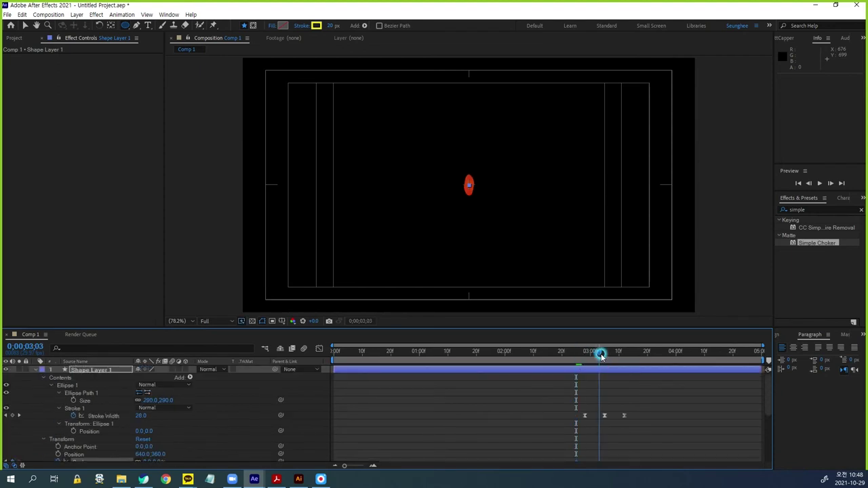
{"action": "left_click", "coordinate": [549, 396]}
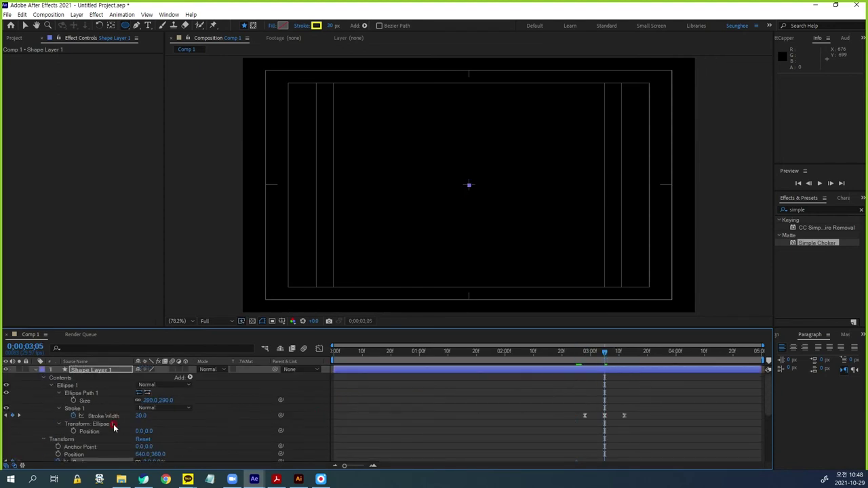
{"action": "scroll", "coordinate": [114, 424], "scroll_direction": "down", "scroll_amount": 5}
{"action": "left_click", "coordinate": [146, 395]}
{"action": "left_click", "coordinate": [148, 394]}
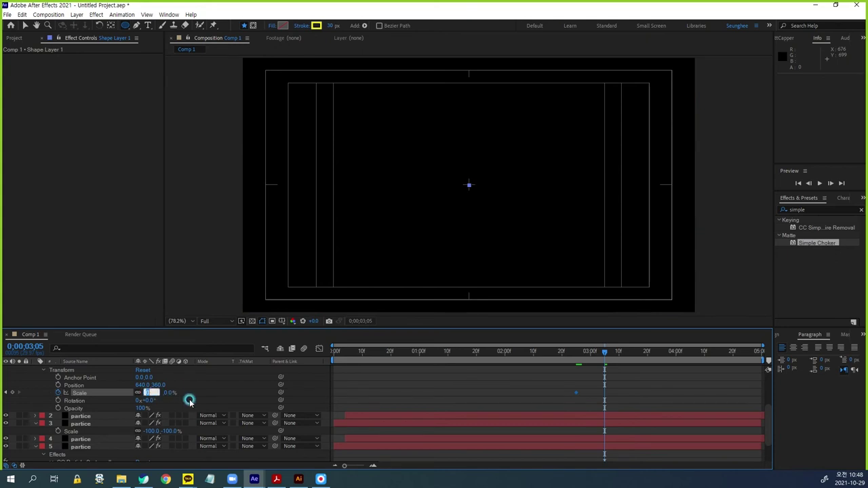
{"action": "type", "text": "0"}
{"action": "key", "text": "Return"}
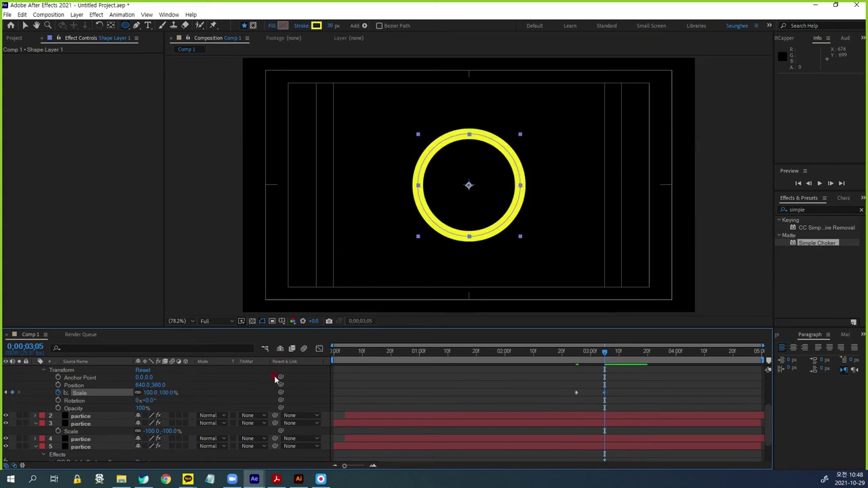
{"action": "scroll", "coordinate": [205, 416], "scroll_direction": "up", "scroll_amount": 3}
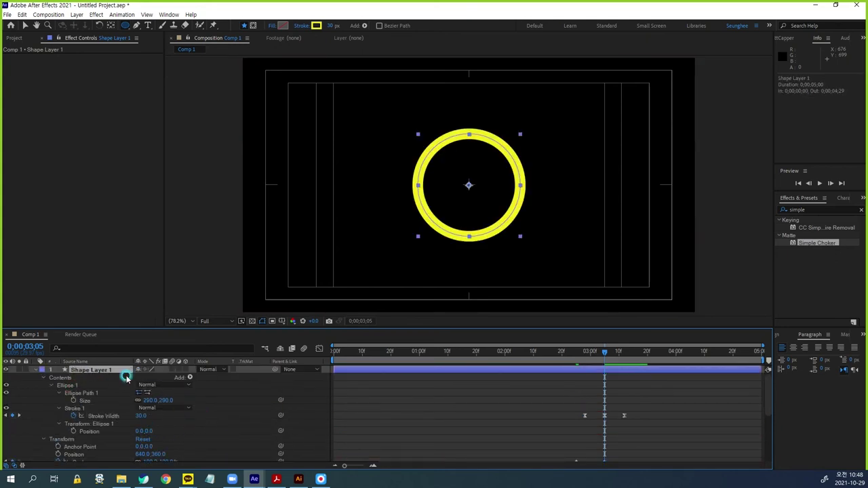
{"action": "key", "text": "u"}
{"action": "key", "text": "u"}
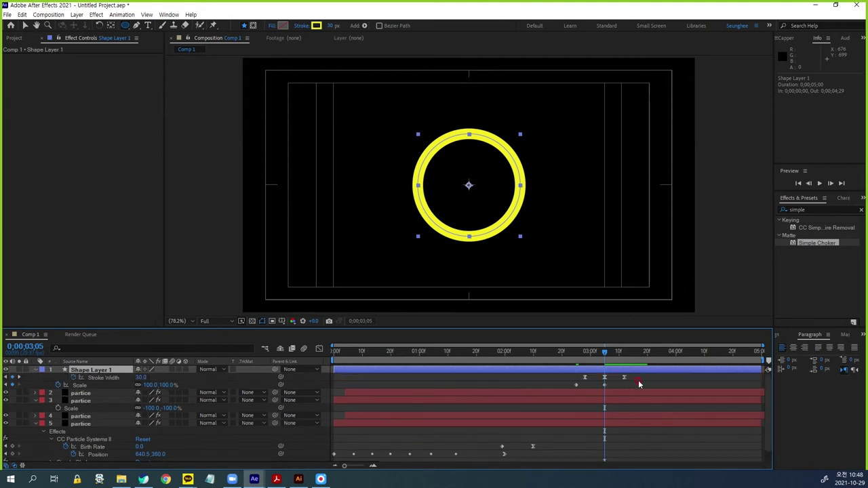
Move the first scale keyframe earlier and preview the ring's scale-up.
{"action": "left_click_drag", "start_coordinate": [622, 387], "coordinate": [574, 388]}
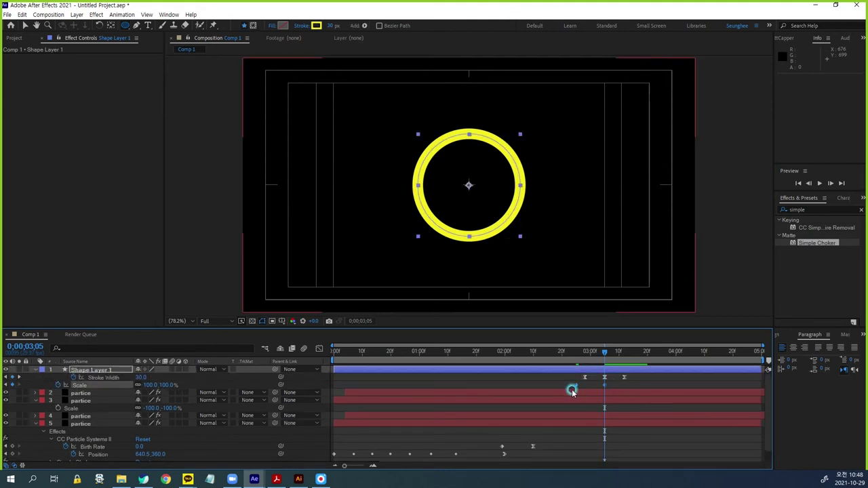
{"action": "key", "text": "space"}
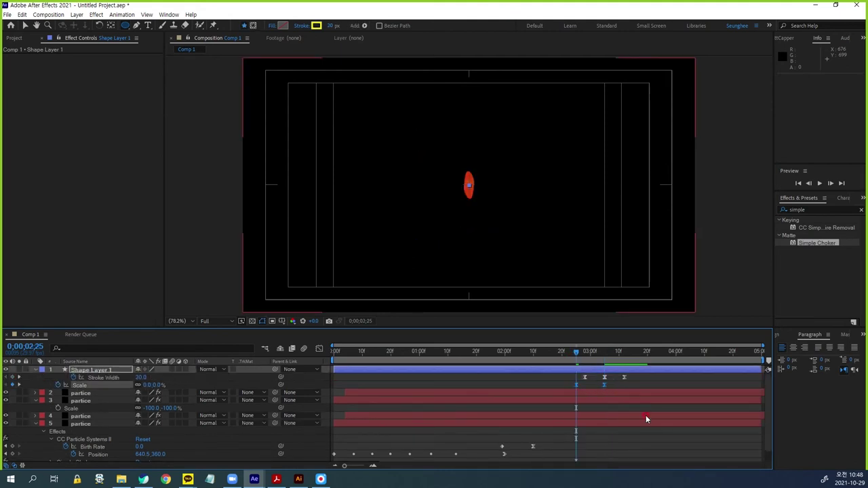
{"action": "left_click", "coordinate": [592, 350]}
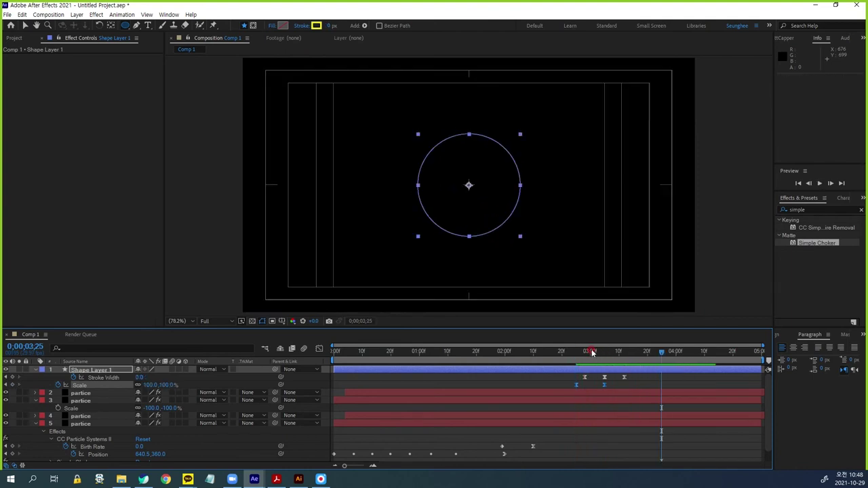
{"action": "left_click_drag", "start_coordinate": [593, 350], "coordinate": [603, 352]}
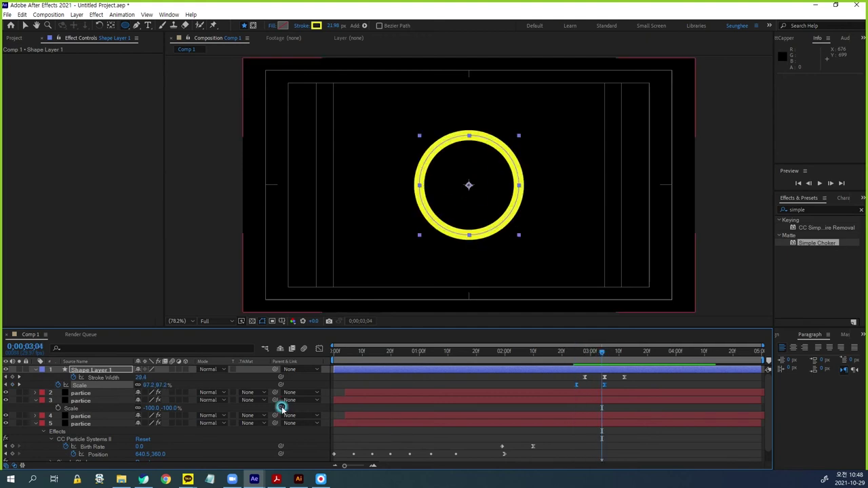
Rename the ring's shape layer to 'red'.
{"action": "left_click", "coordinate": [103, 370]}
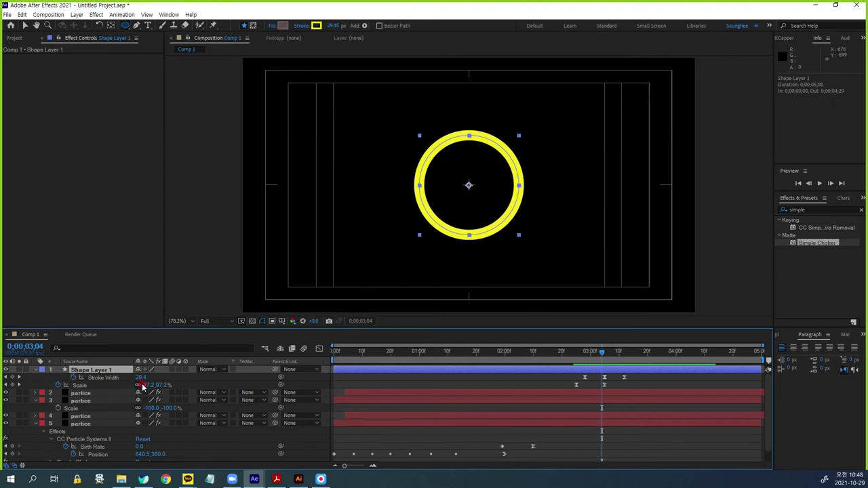
{"action": "key", "text": "Return"}
{"action": "type", "text": "r"}
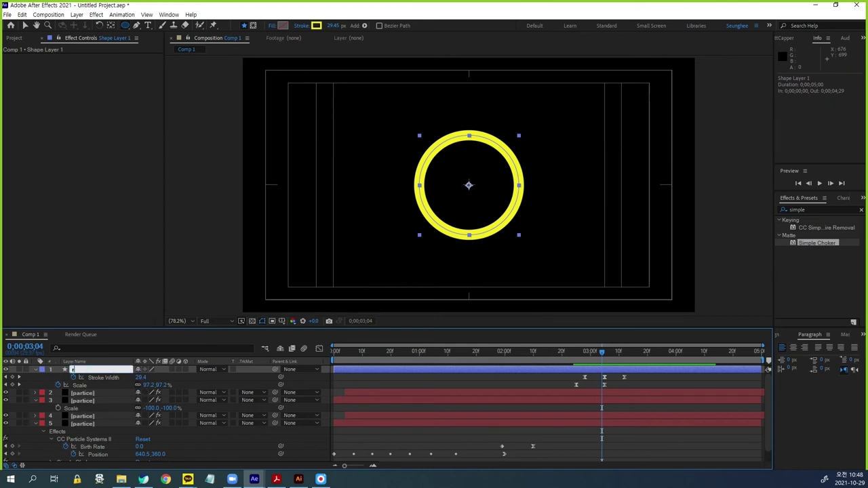
{"action": "type", "text": "ed"}
{"action": "key", "text": "Return"}
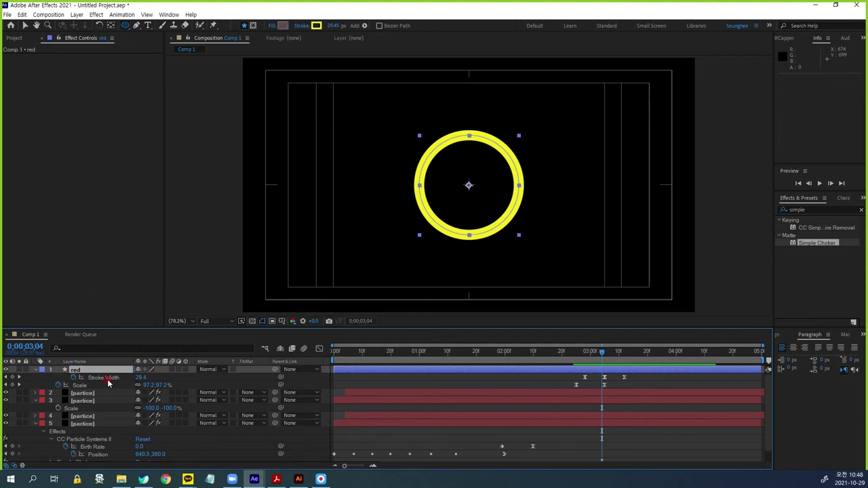
Duplicate the red layer and rename the top copy 'y'.
{"action": "left_click", "coordinate": [93, 370]}
{"action": "key", "text": "ctrl+d"}
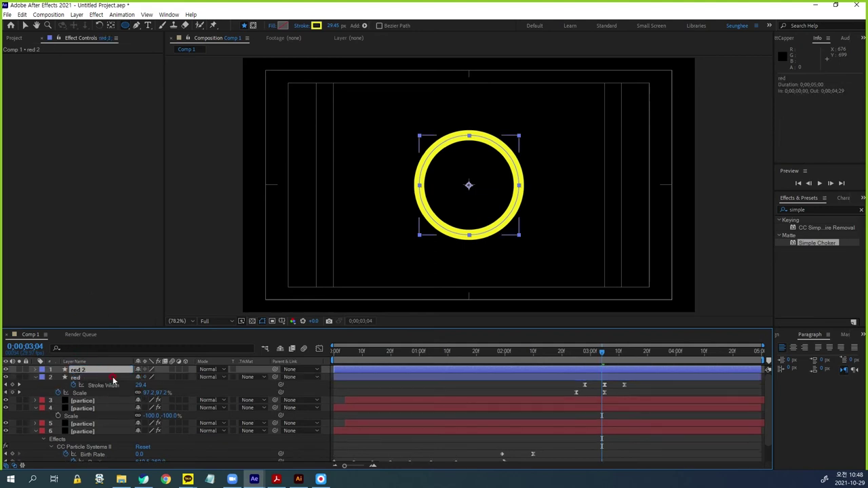
{"action": "key", "text": "Return"}
{"action": "key", "text": "BackSpace"}
{"action": "type", "text": "yellow"}
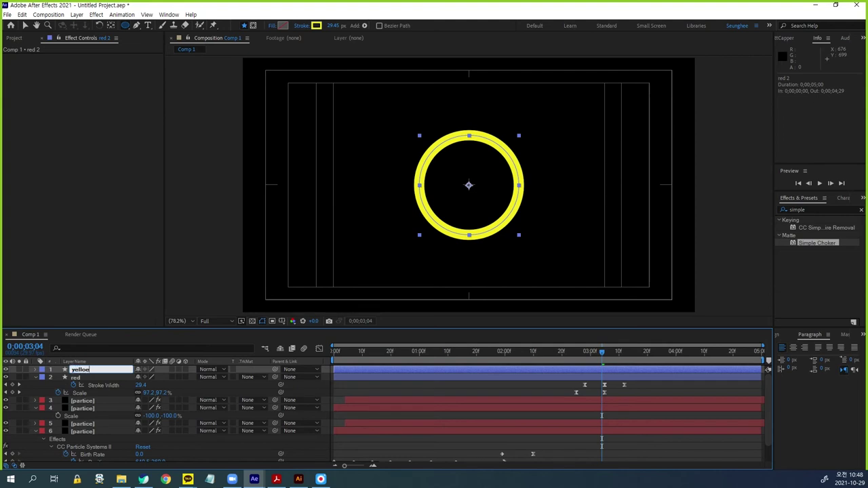
{"action": "key", "text": "Return"}
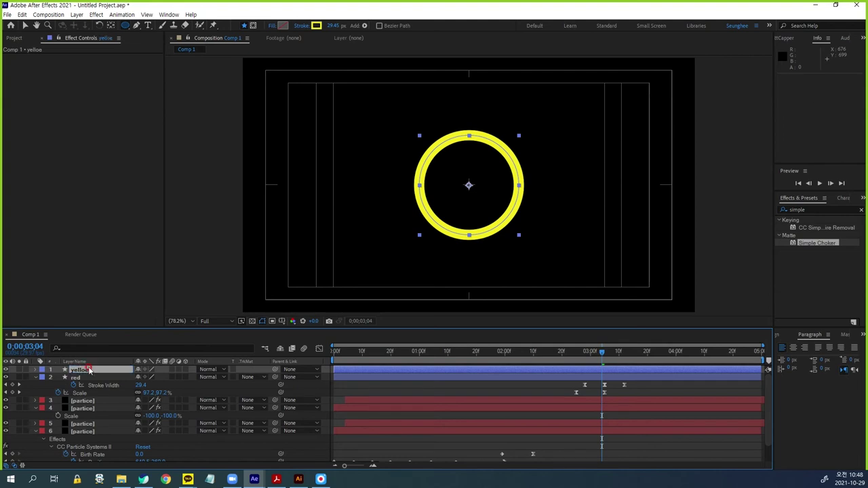
{"action": "left_click", "coordinate": [87, 371]}
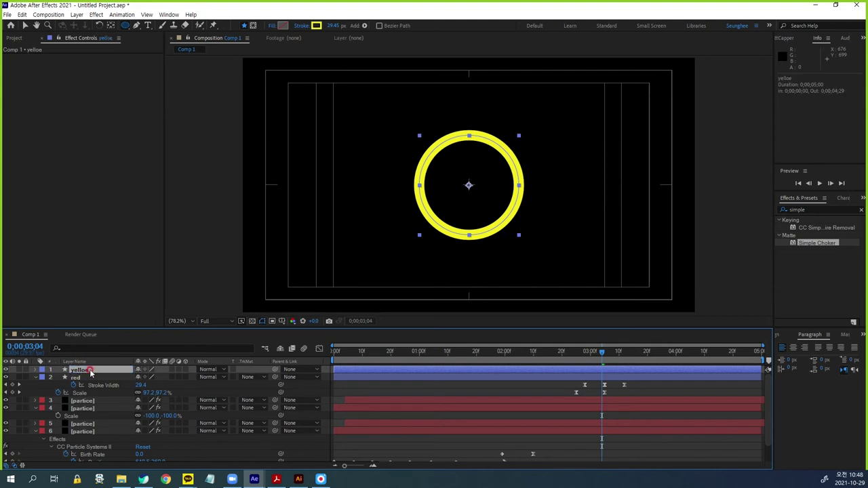
{"action": "key", "text": "Return"}
{"action": "type", "text": "y"}
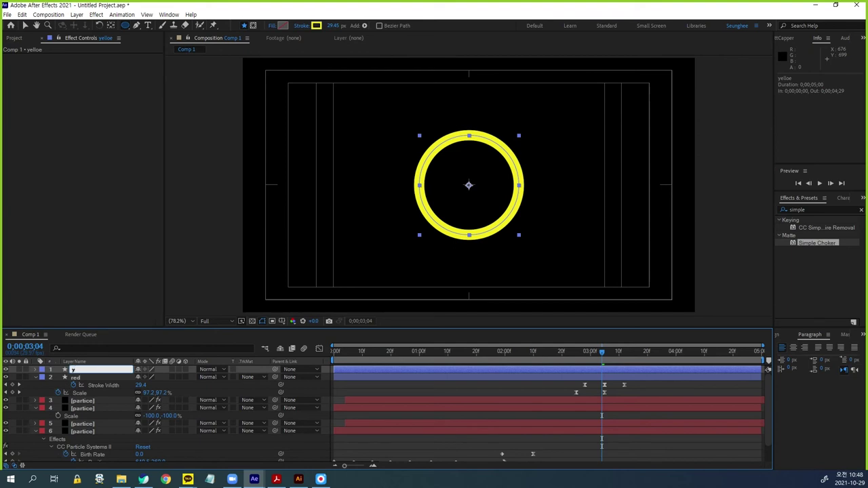
{"action": "left_click", "coordinate": [90, 372]}
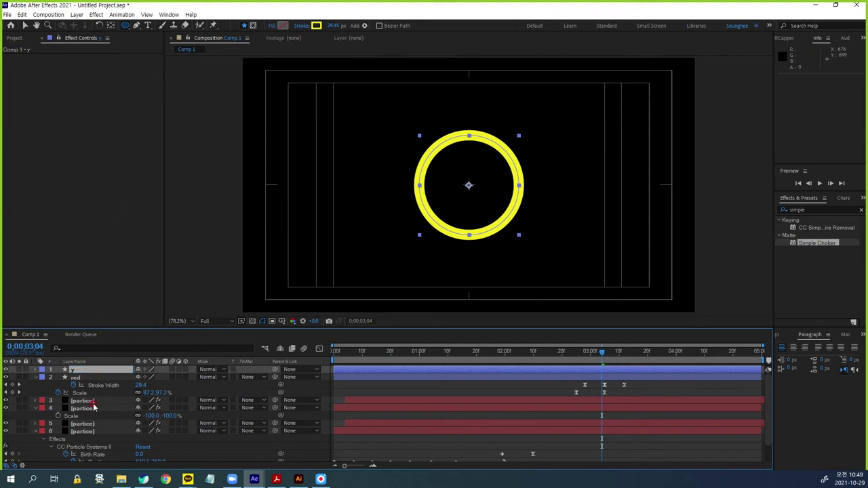
{"action": "left_click", "coordinate": [80, 378]}
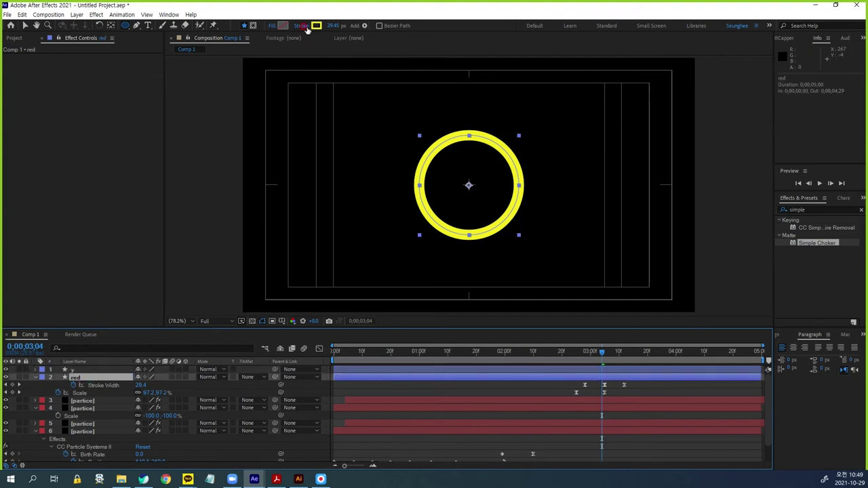
At 0;00;02;24, eyedrop the red shape to make the red layer's stroke D13E13.
{"action": "left_click", "coordinate": [485, 355]}
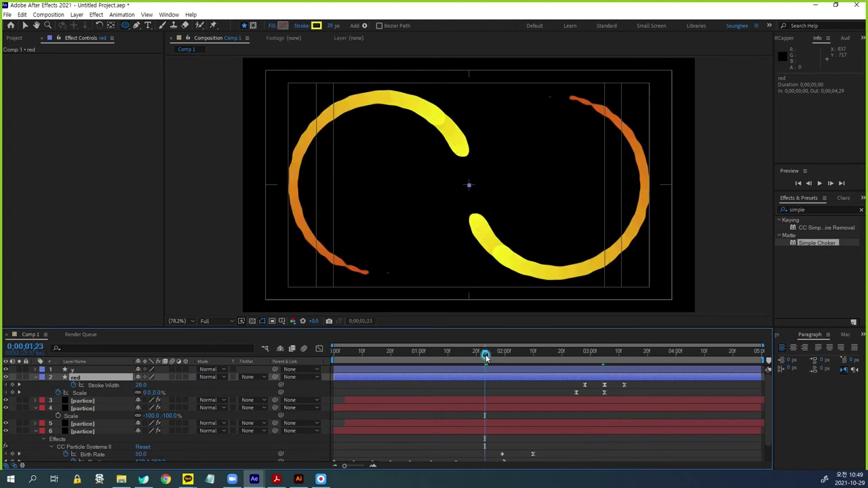
{"action": "left_click_drag", "start_coordinate": [485, 358], "coordinate": [569, 364]}
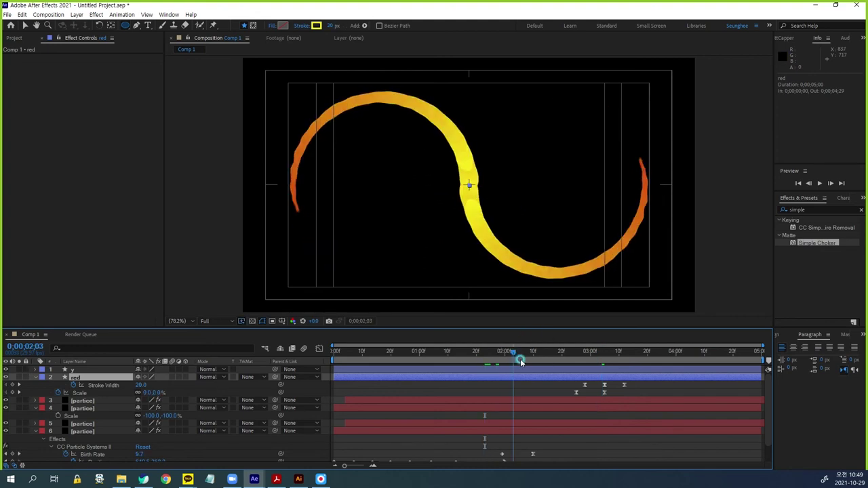
{"action": "left_click", "coordinate": [573, 354]}
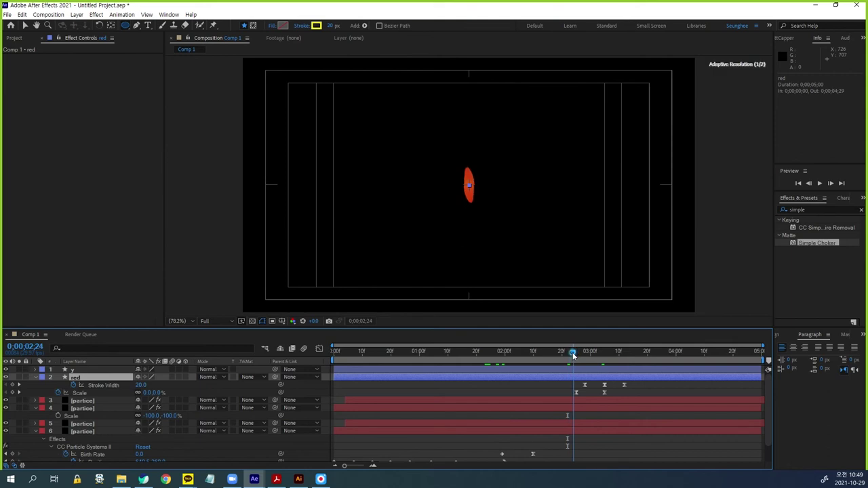
{"action": "left_click", "coordinate": [316, 26]}
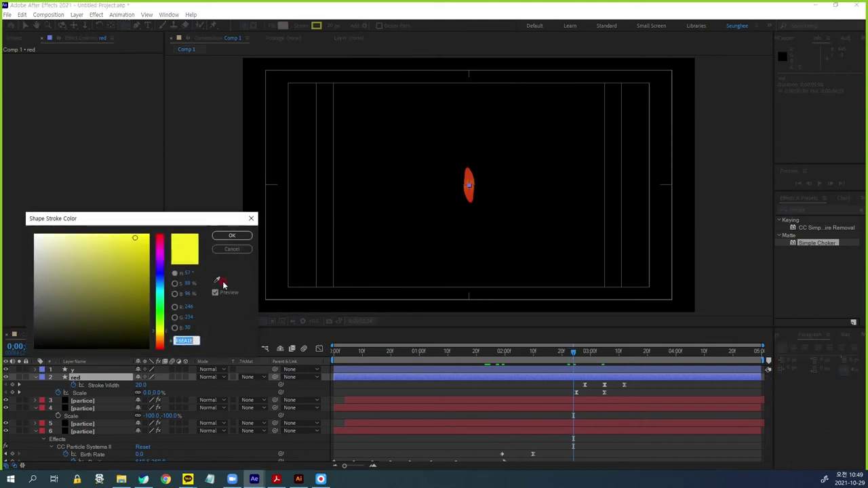
{"action": "left_click", "coordinate": [217, 283]}
{"action": "left_click", "coordinate": [469, 184]}
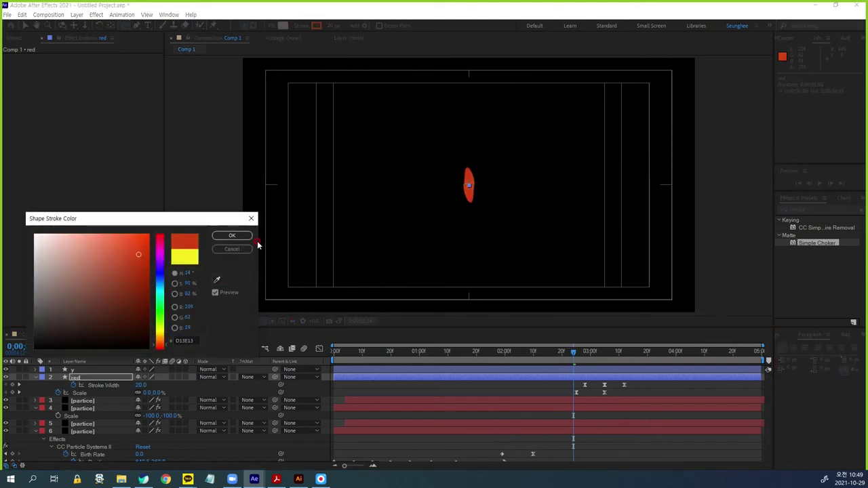
{"action": "key", "text": "Return"}
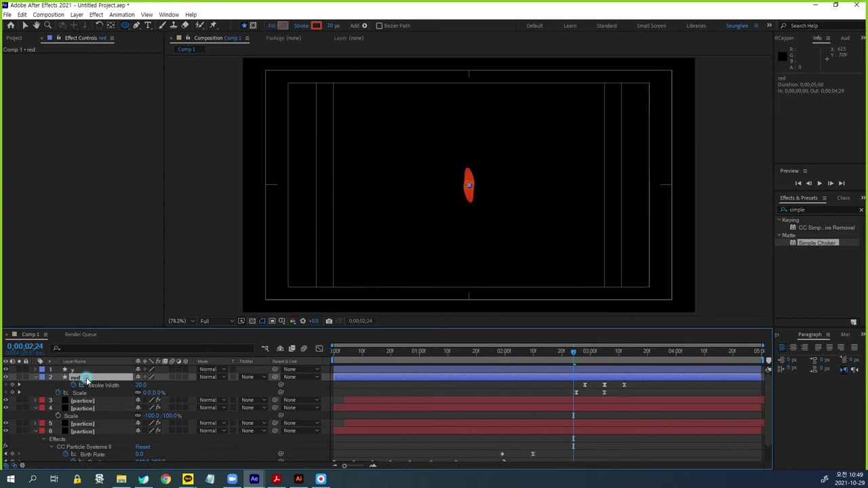
Reveal both ring layers' keyframes and park the playhead at 0;00;02;27.
{"action": "key", "text": "u"}
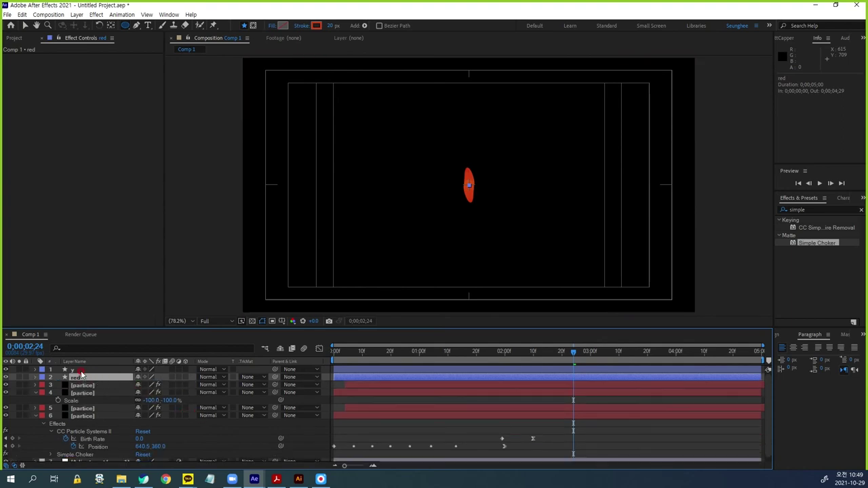
{"action": "left_click", "coordinate": [85, 371], "text": "shift"}
{"action": "key", "text": "u"}
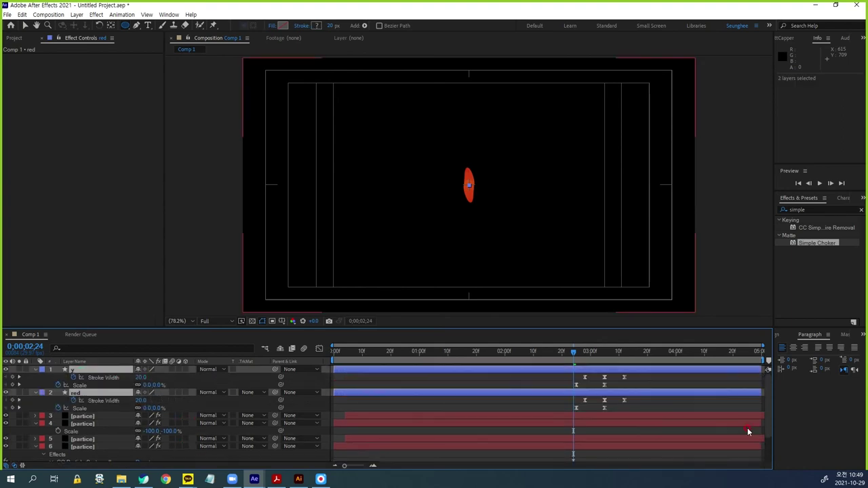
{"action": "left_click_drag", "start_coordinate": [575, 353], "coordinate": [579, 357]}
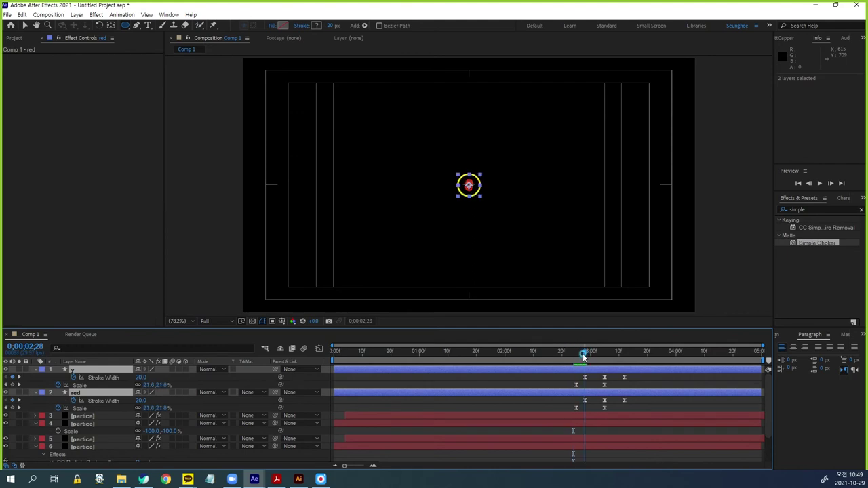
{"action": "left_click_drag", "start_coordinate": [579, 358], "coordinate": [582, 353]}
Shift all the red layer's keyframes so they start at 0;00;02;27.
{"action": "left_click_drag", "start_coordinate": [637, 397], "coordinate": [580, 409]}
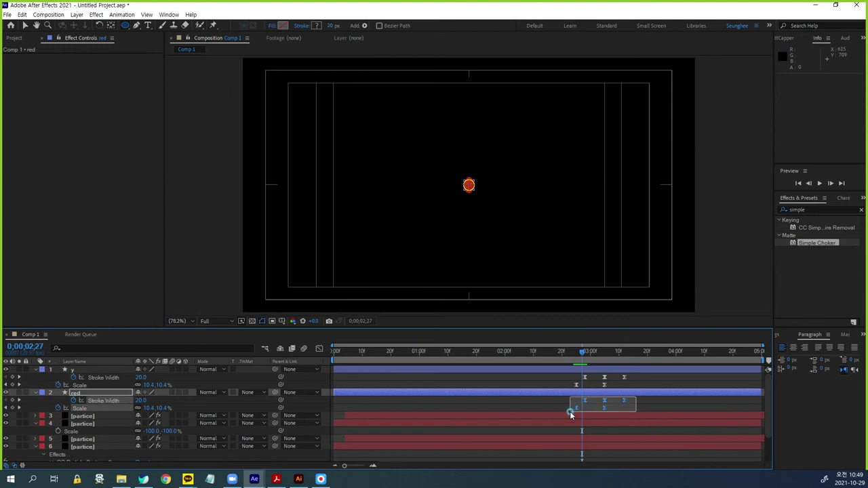
{"action": "key", "text": "equal"}
{"action": "key", "text": "equal"}
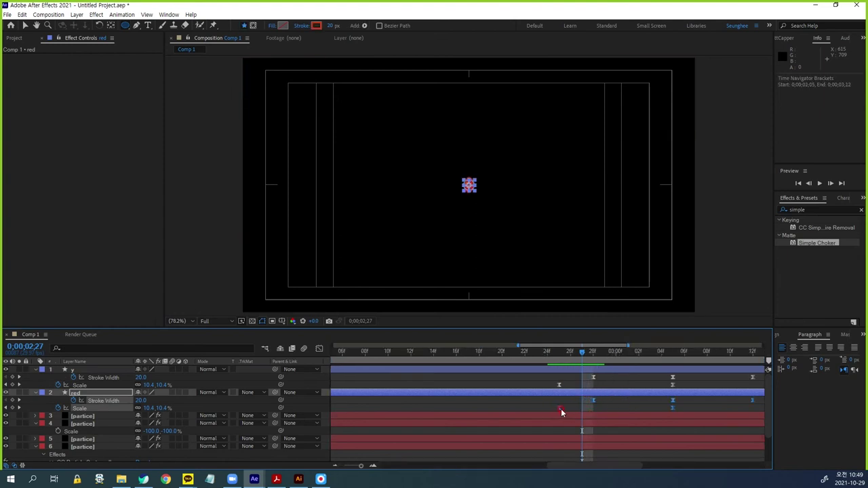
{"action": "left_click", "coordinate": [581, 409]}
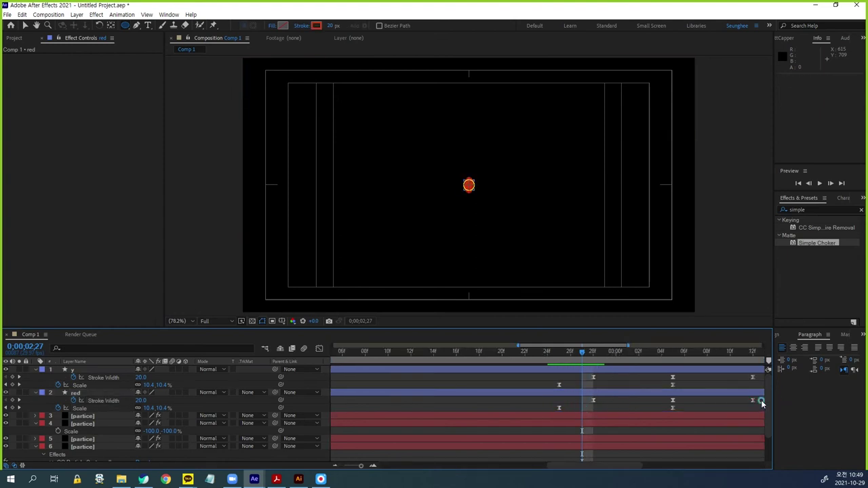
{"action": "left_click_drag", "start_coordinate": [762, 404], "coordinate": [563, 411]}
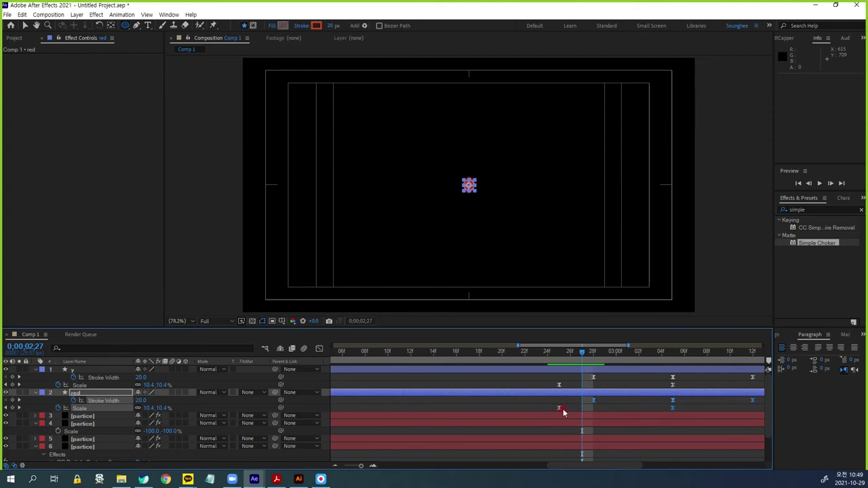
{"action": "left_click_drag", "start_coordinate": [550, 411], "coordinate": [765, 400]}
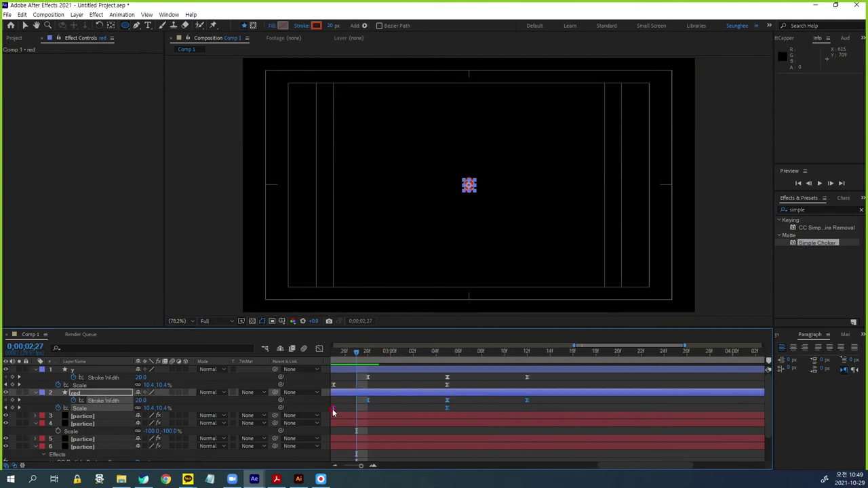
{"action": "left_click_drag", "start_coordinate": [333, 410], "coordinate": [357, 409]}
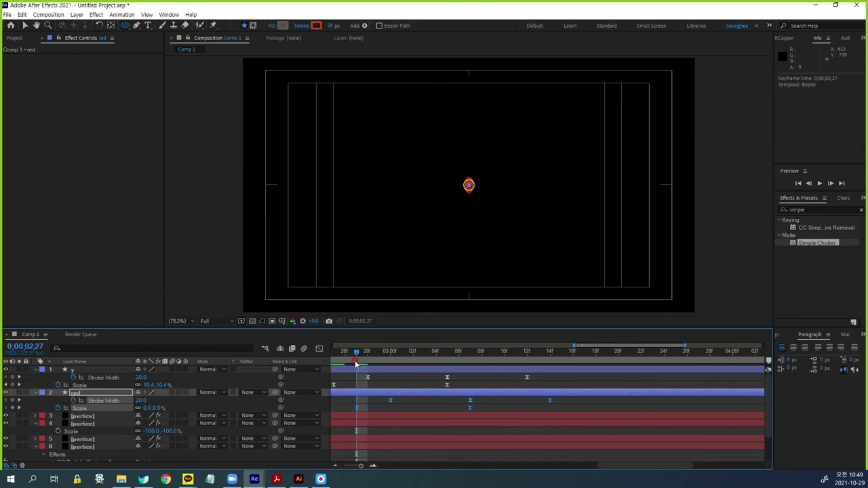
Preview the offset rings, inspect them at 0;00;03;05, and select the y layer.
{"action": "key", "text": "space"}
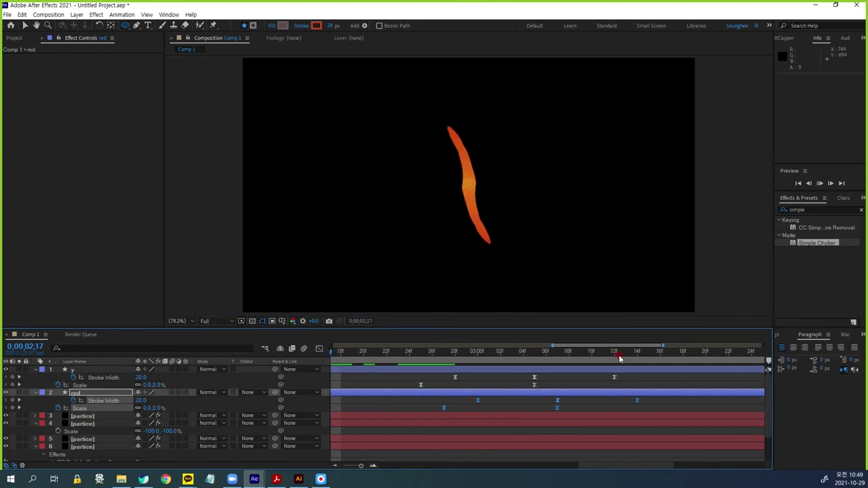
{"action": "key", "text": "space"}
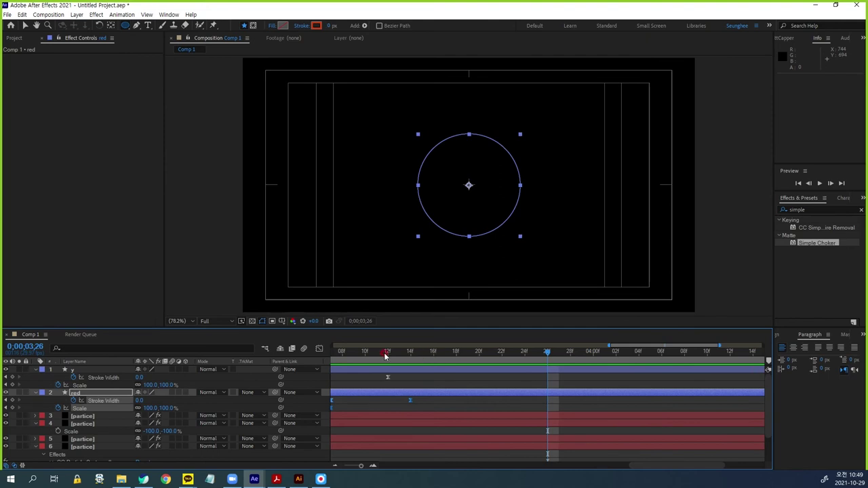
{"action": "key", "text": "minus"}
{"action": "left_click", "coordinate": [515, 356]}
{"action": "mouse_move", "coordinate": [523, 360]}
{"action": "left_mouse_down"}
{"action": "mouse_move", "coordinate": [546, 360]}
{"action": "mouse_move", "coordinate": [547, 371]}
{"action": "left_mouse_up"}
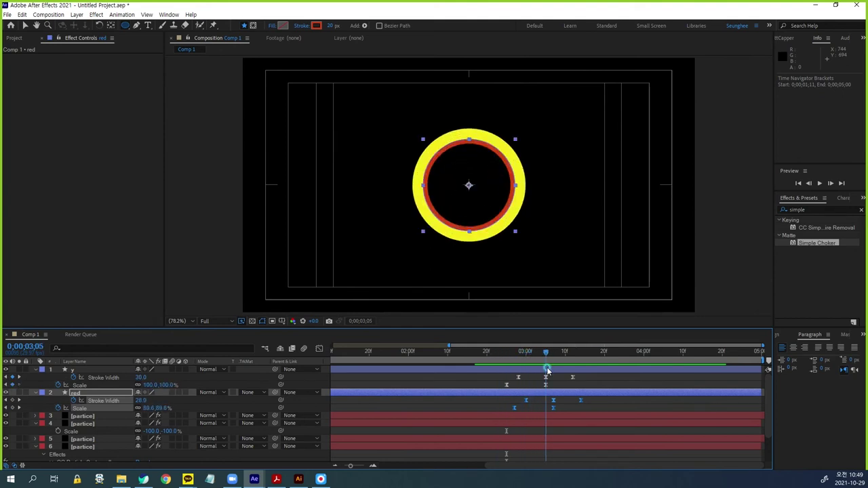
{"action": "left_click", "coordinate": [494, 405]}
{"action": "left_click", "coordinate": [77, 361]}
{"action": "left_click", "coordinate": [77, 369]}
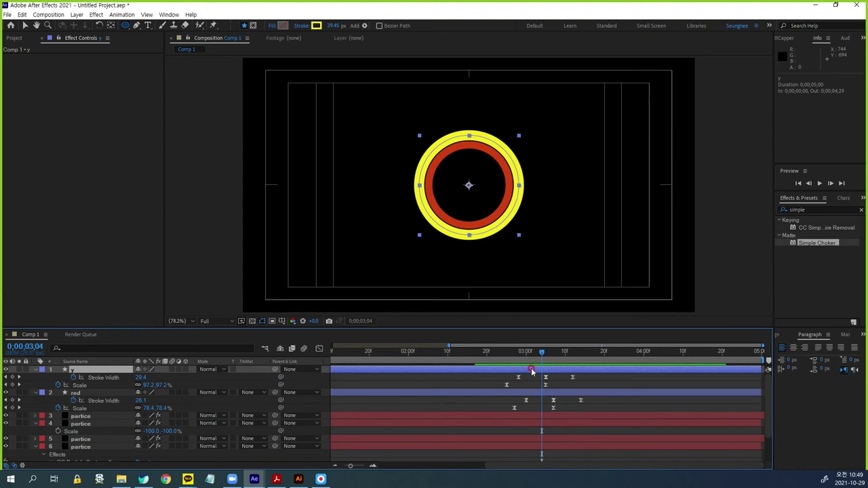
Apply the Roughen Edges effect to the y layer.
{"action": "left_click", "coordinate": [815, 210]}
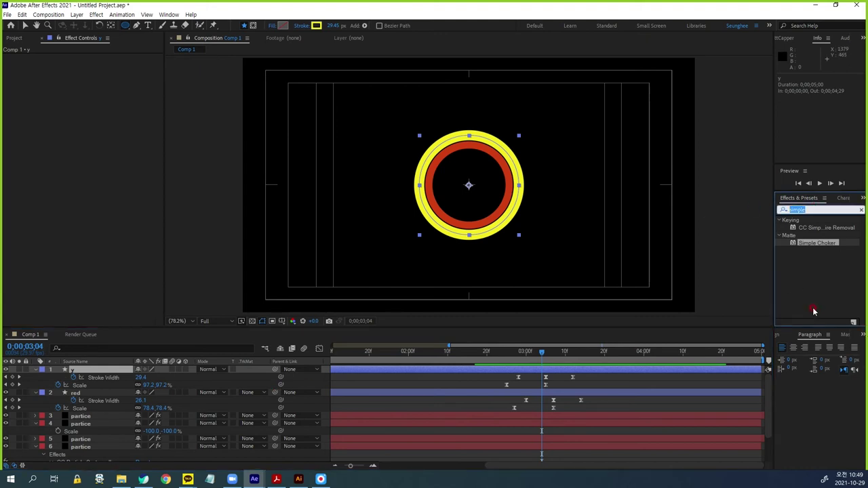
{"action": "type", "text": "roug"}
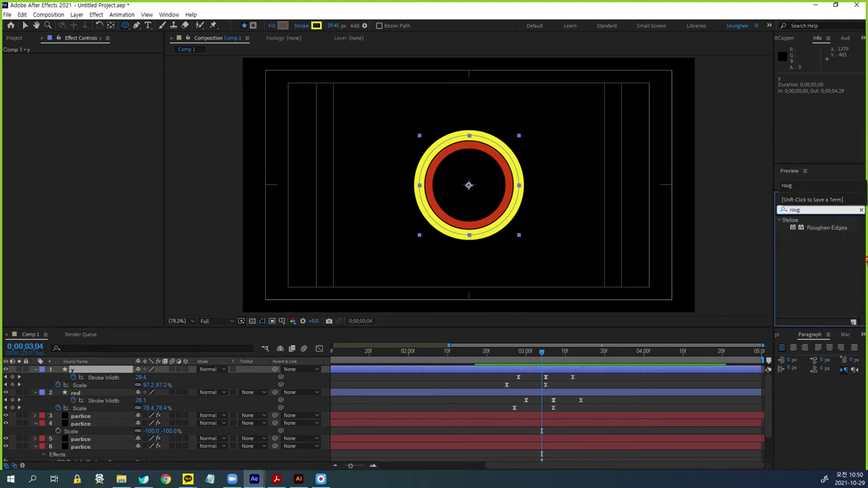
{"action": "left_click_drag", "start_coordinate": [814, 227], "coordinate": [76, 372]}
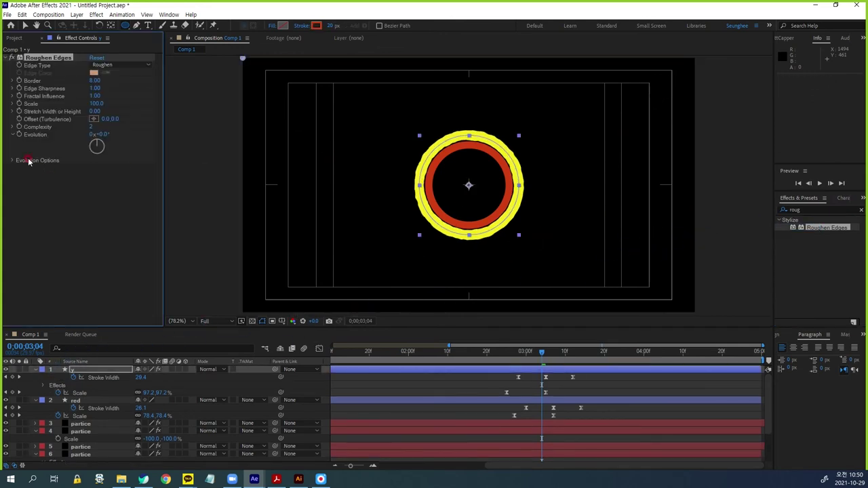
{"action": "key", "text": "v"}
Set Roughen Edges Border to 20 and Edge Sharpness to 10.
{"action": "left_click", "coordinate": [95, 80]}
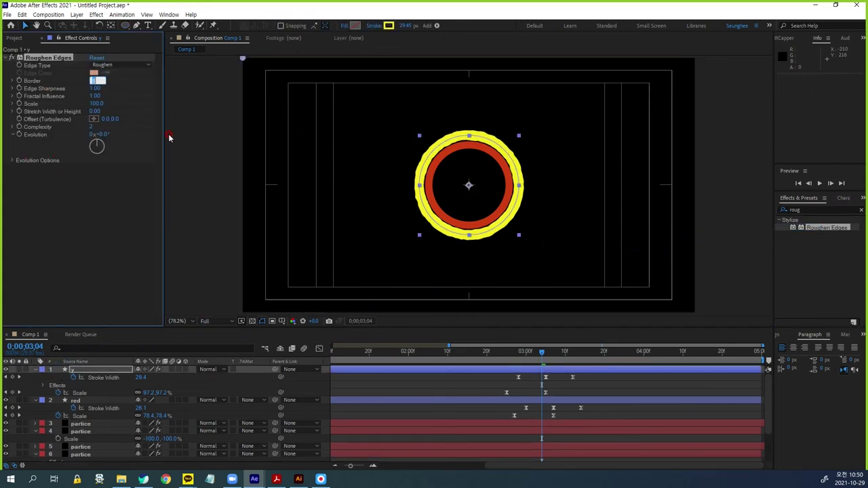
{"action": "type", "text": "20"}
{"action": "key", "text": "Return"}
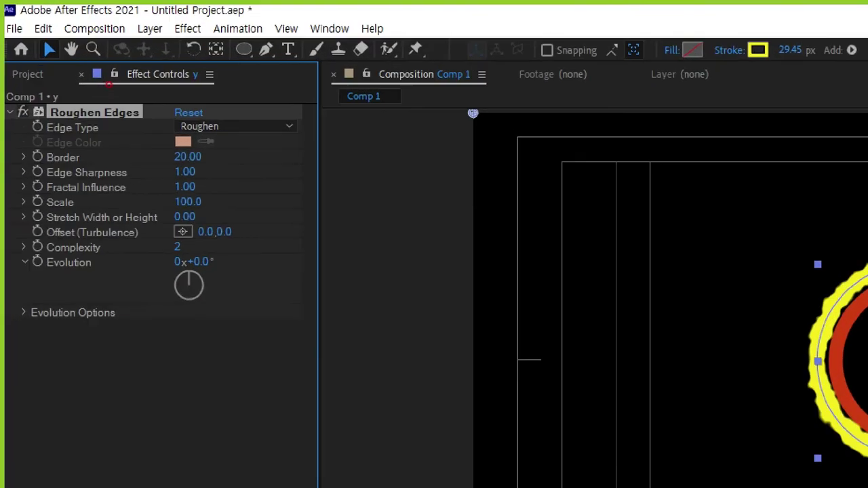
{"action": "left_click_drag", "start_coordinate": [89, 85], "coordinate": [117, 87]}
{"action": "left_click_drag", "start_coordinate": [819, 303], "coordinate": [843, 333]}
{"action": "mouse_move", "coordinate": [835, 301]}
{"action": "left_mouse_down"}
{"action": "mouse_move", "coordinate": [842, 331]}
{"action": "mouse_move", "coordinate": [794, 333]}
{"action": "left_mouse_up"}
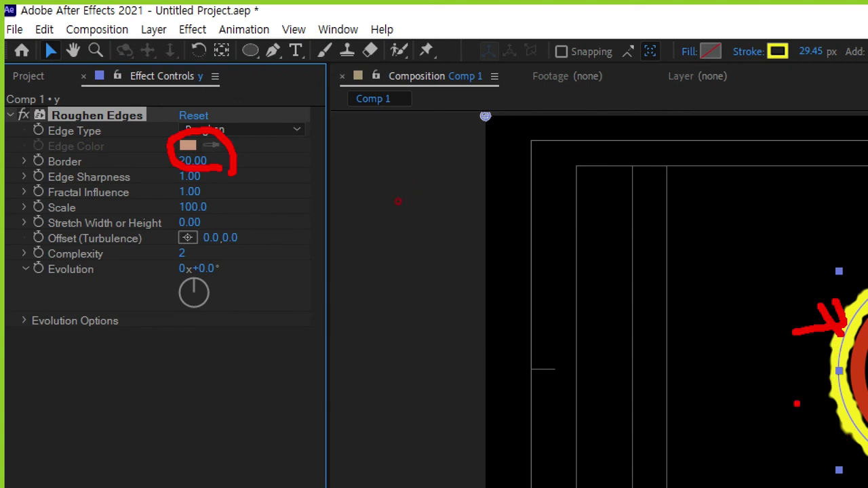
{"action": "key", "text": "Escape"}
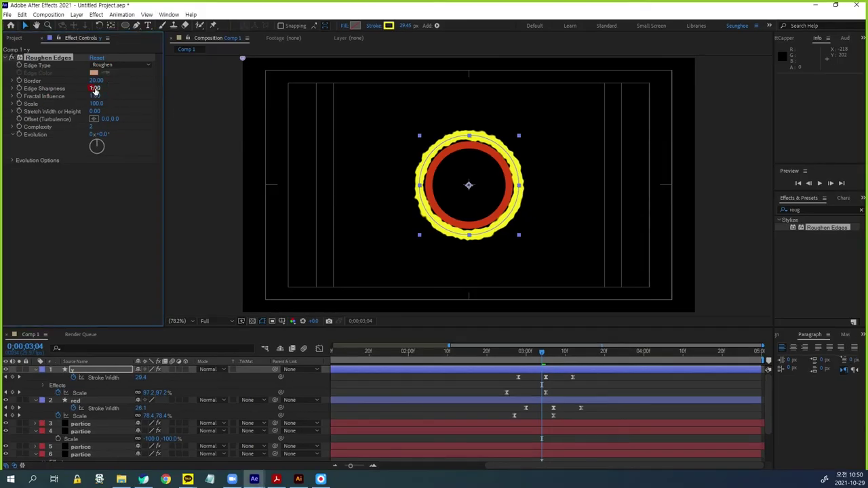
{"action": "type", "text": "10"}
{"action": "left_click", "coordinate": [162, 101]}
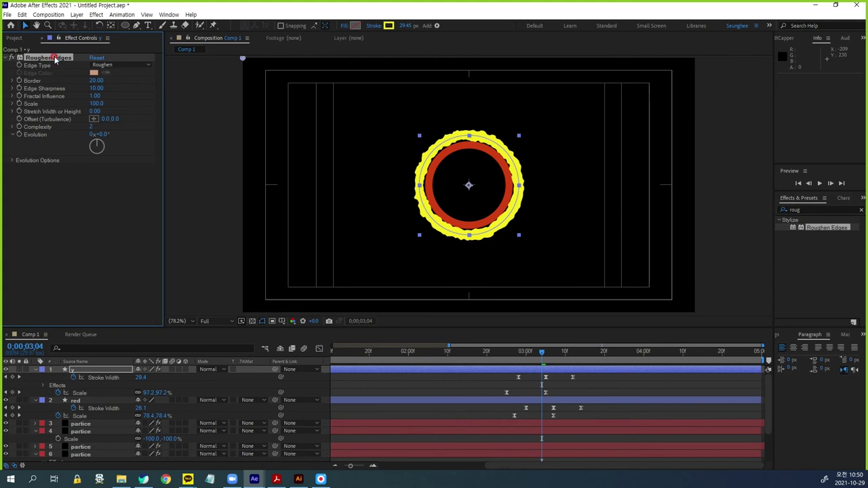
Apply Roughen Edges to the red ring layer.
{"action": "left_click", "coordinate": [80, 403]}
{"action": "left_click", "coordinate": [82, 404]}
{"action": "left_click_drag", "start_coordinate": [163, 292], "coordinate": [162, 290]}
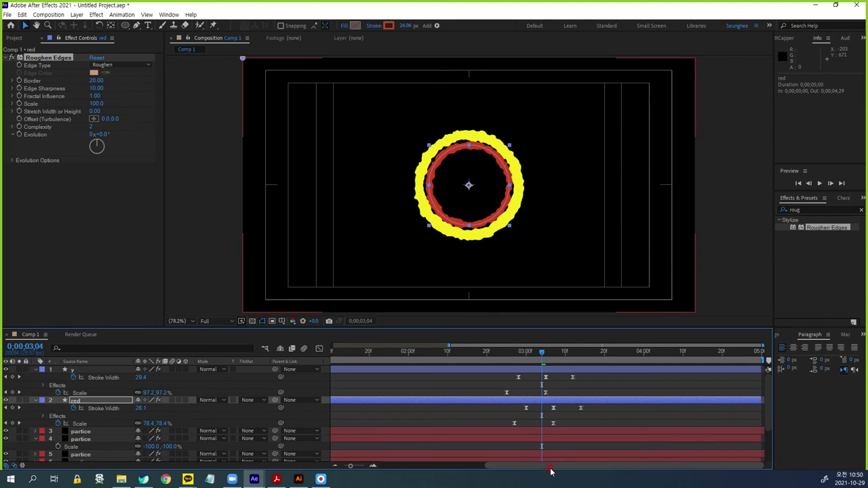
{"action": "left_click_drag", "start_coordinate": [542, 352], "coordinate": [503, 360]}
Preview both jagged rings and scrub back to inspect them.
{"action": "key", "text": "space"}
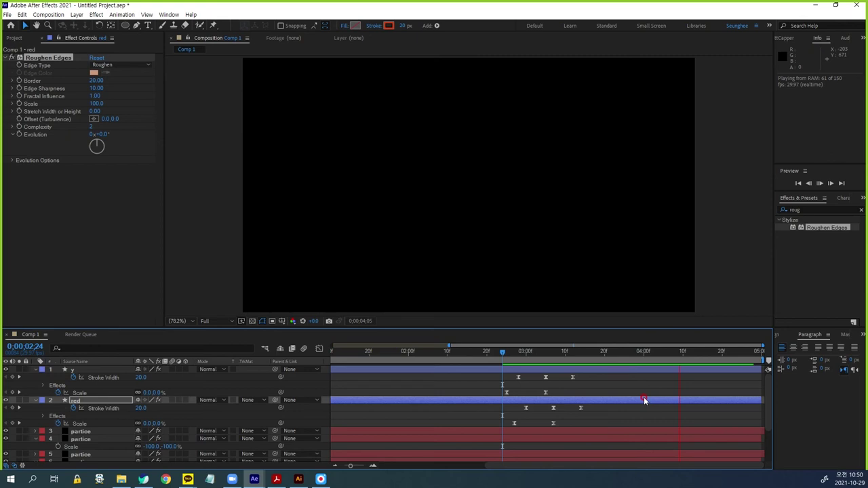
{"action": "key", "text": "space"}
{"action": "mouse_move", "coordinate": [546, 352]}
{"action": "left_mouse_down"}
{"action": "mouse_move", "coordinate": [524, 352]}
{"action": "mouse_move", "coordinate": [538, 352]}
{"action": "left_mouse_up"}
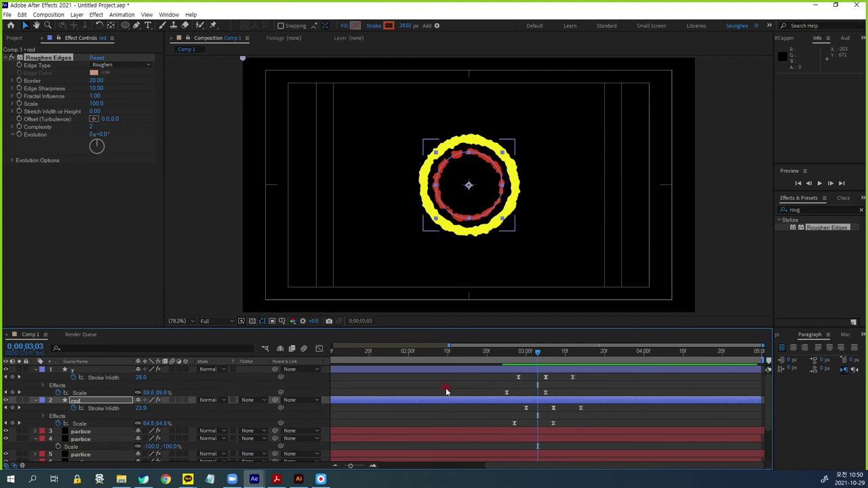
{"action": "left_click", "coordinate": [466, 417]}
{"action": "left_click", "coordinate": [147, 25]}
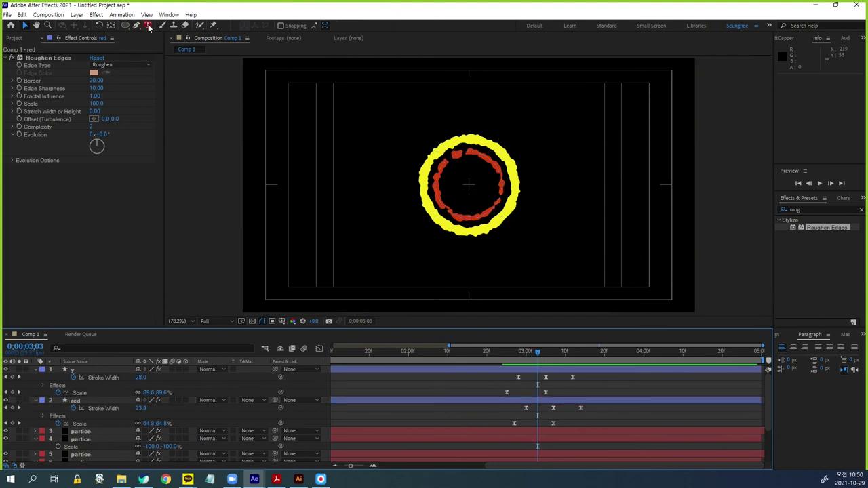
Type a white 'M', centre it inside the rings and set its font to SangSangAnt.
{"action": "left_click", "coordinate": [463, 195]}
{"action": "type", "text": "M"}
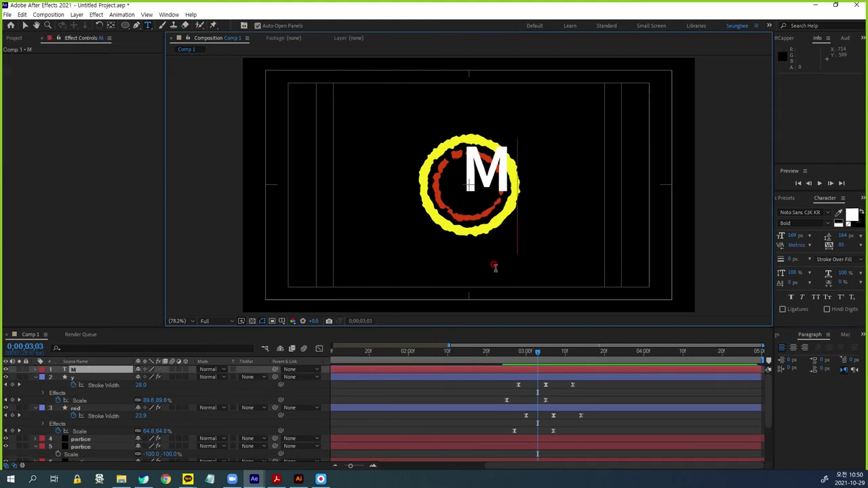
{"action": "left_click", "coordinate": [25, 25]}
{"action": "left_click_drag", "start_coordinate": [498, 173], "coordinate": [473, 195]}
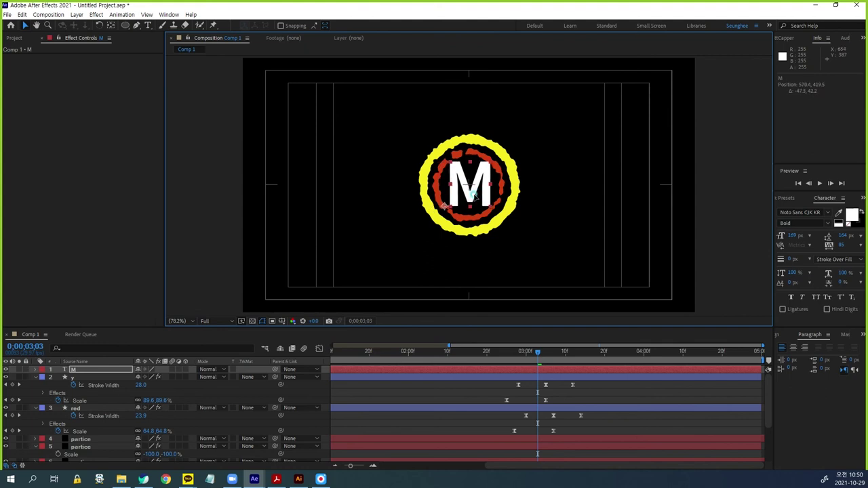
{"action": "left_click", "coordinate": [812, 211]}
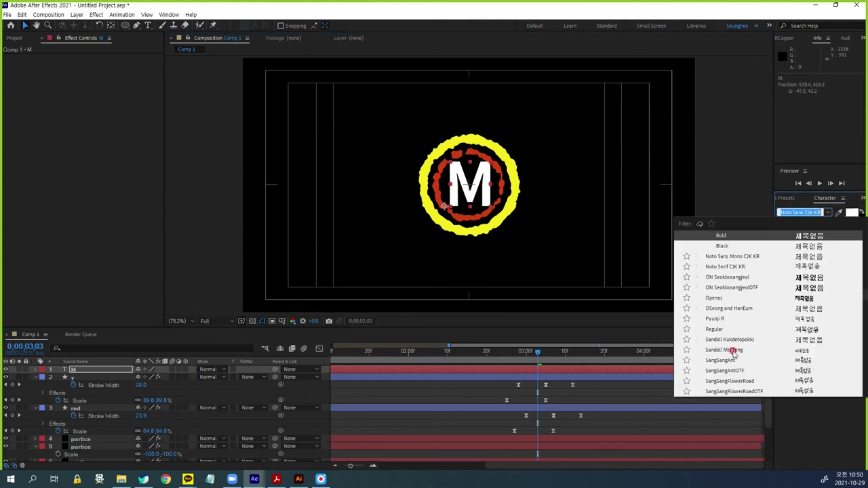
{"action": "left_click", "coordinate": [732, 361]}
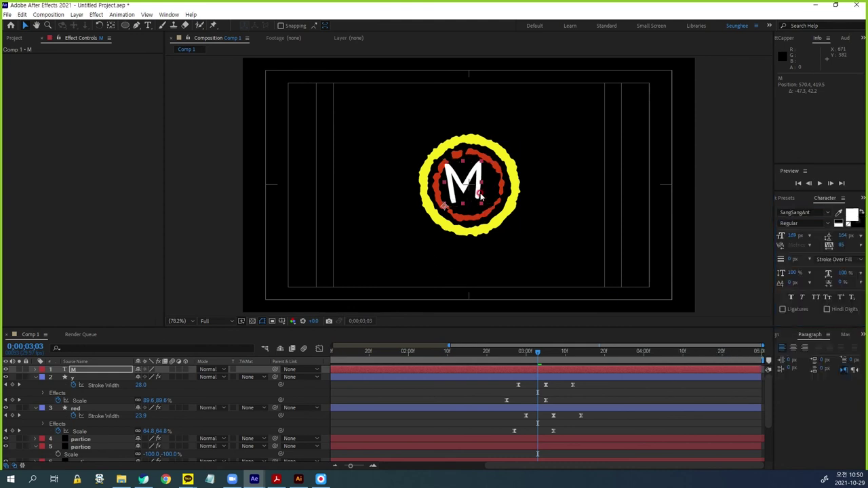
{"action": "left_click_drag", "start_coordinate": [479, 195], "coordinate": [485, 195]}
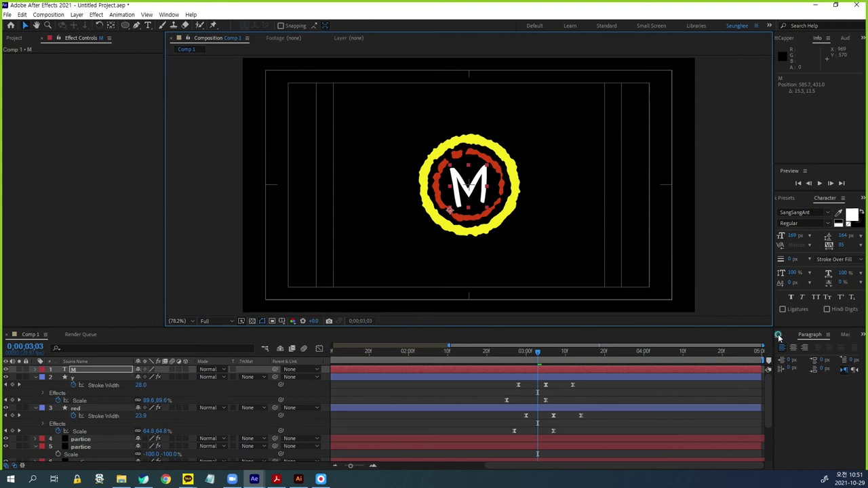
Align the M to the composition centre.
{"action": "left_click", "coordinate": [779, 337]}
{"action": "left_click", "coordinate": [799, 358]}
{"action": "left_click", "coordinate": [848, 359]}
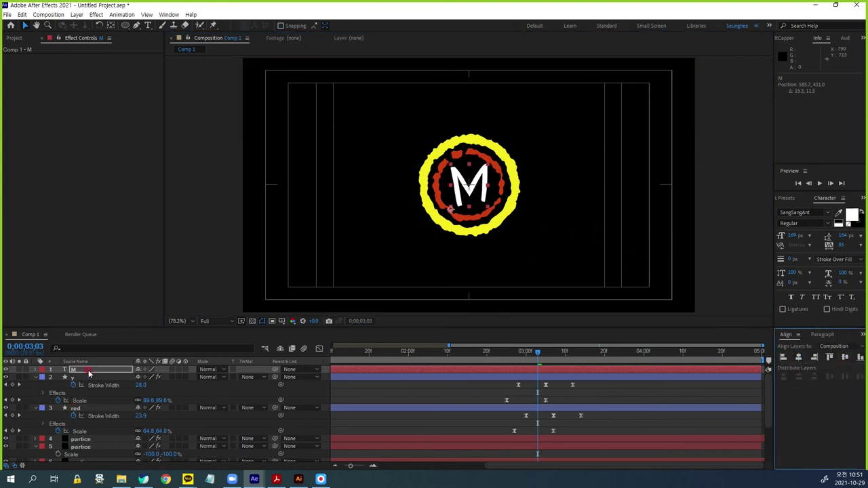
Apply the Text > 3D Text preset '3D Tumble Words Forward' to the M.
{"action": "left_click", "coordinate": [785, 202]}
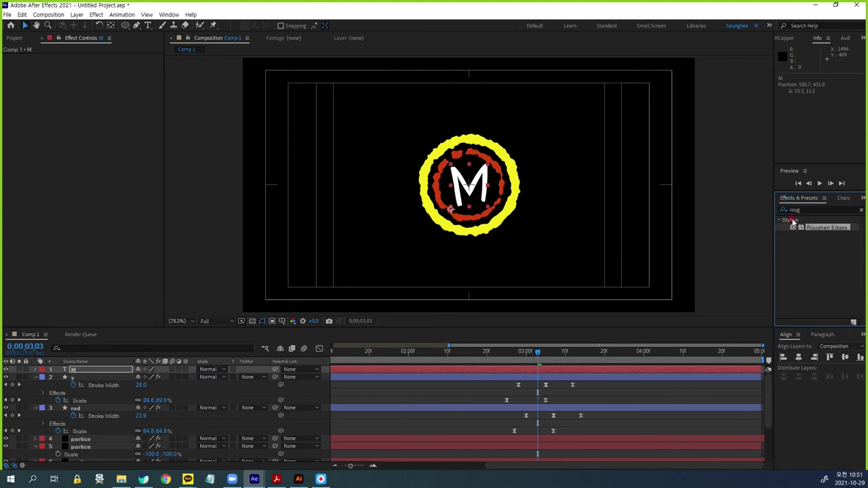
{"action": "left_click", "coordinate": [863, 211]}
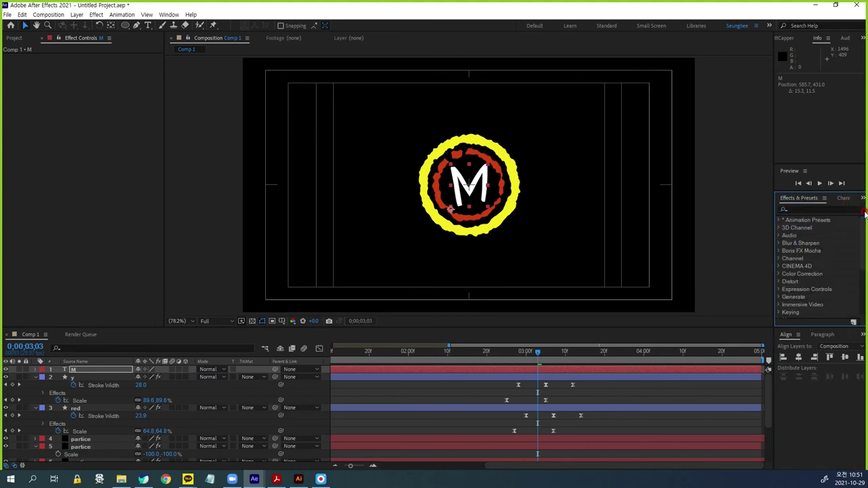
{"action": "left_click", "coordinate": [779, 220]}
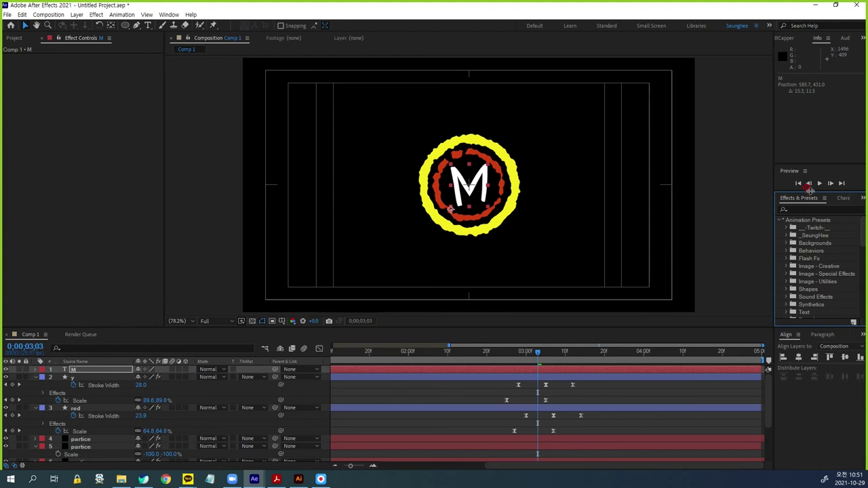
{"action": "left_click_drag", "start_coordinate": [810, 191], "coordinate": [810, 158]}
{"action": "left_click_drag", "start_coordinate": [538, 353], "coordinate": [510, 362]}
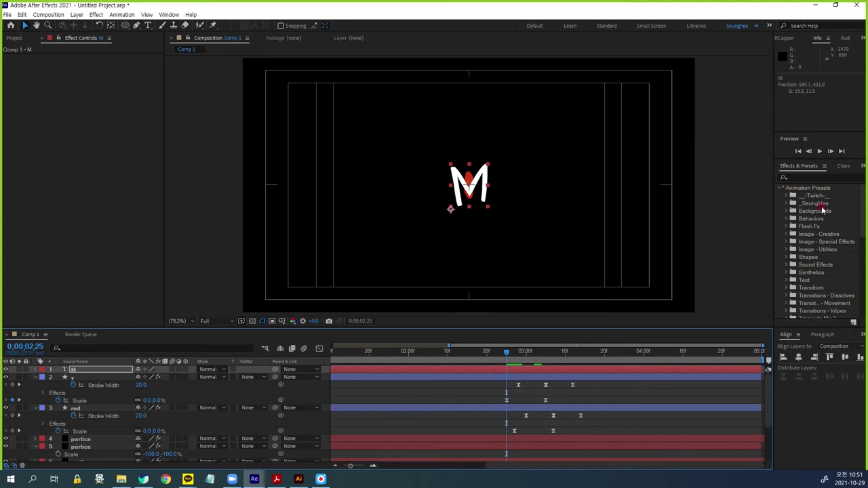
{"action": "left_click", "coordinate": [795, 280]}
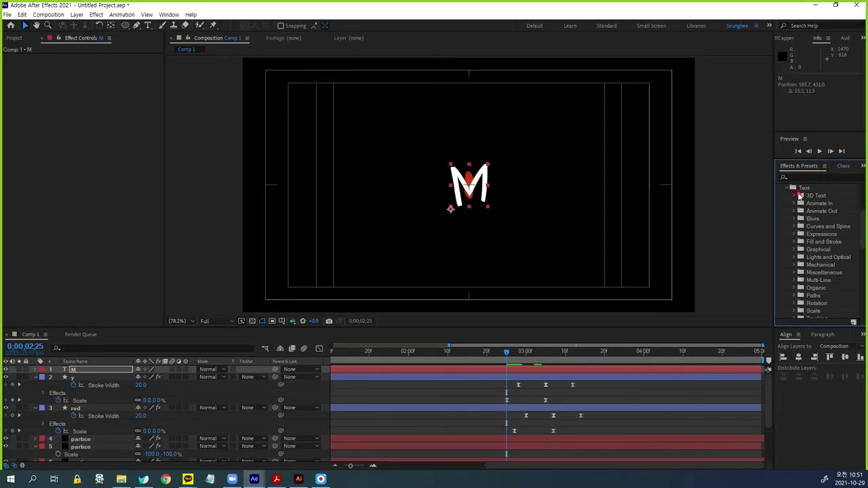
{"action": "left_click", "coordinate": [794, 196]}
{"action": "scroll", "coordinate": [845, 316], "scroll_direction": "down", "scroll_amount": 3}
{"action": "scroll", "coordinate": [841, 312], "scroll_direction": "down", "scroll_amount": 3}
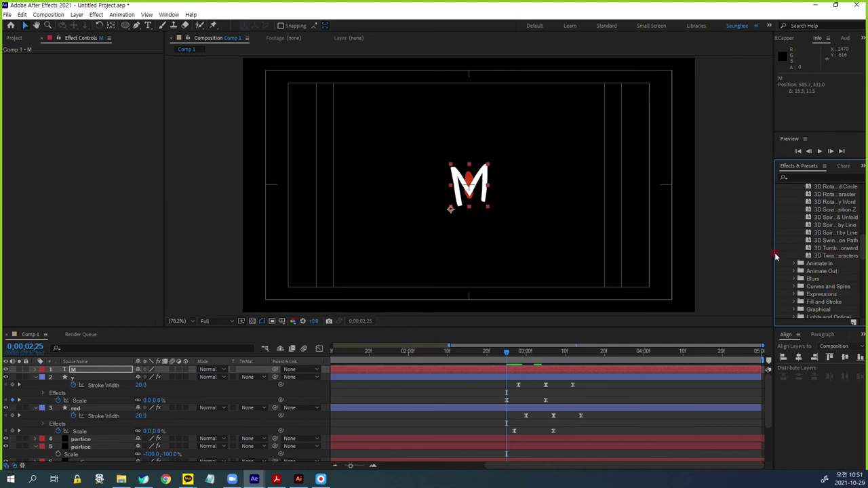
{"action": "left_click_drag", "start_coordinate": [773, 253], "coordinate": [733, 253]}
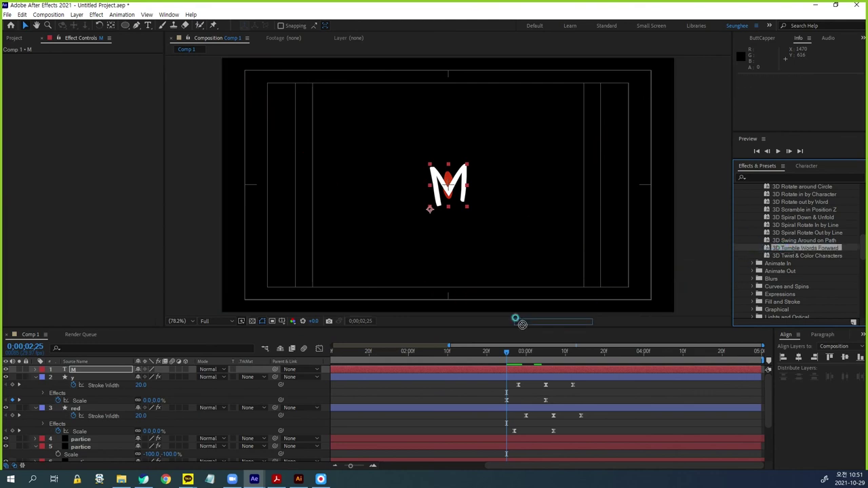
{"action": "left_click_drag", "start_coordinate": [778, 248], "coordinate": [491, 196]}
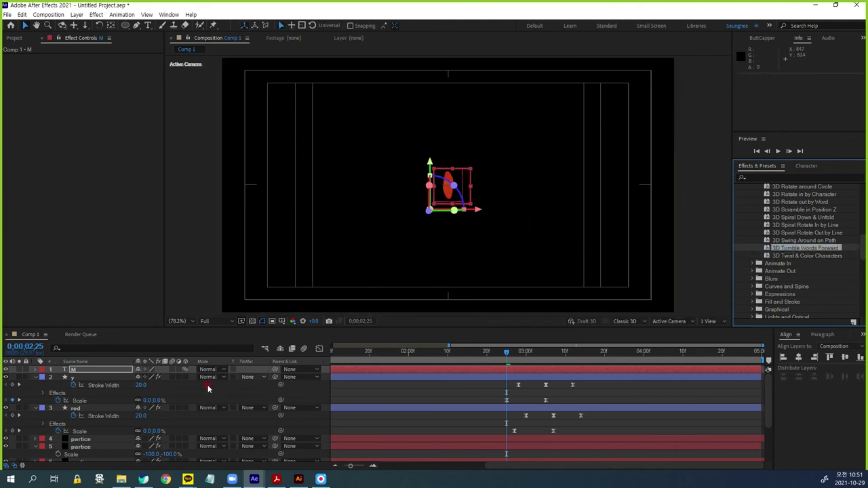
{"action": "left_click", "coordinate": [81, 369]}
Preview the M's tumble, then drag its last Offset, Start and Fill Color keyframes earlier, to around 3;16.
{"action": "key", "text": "u"}
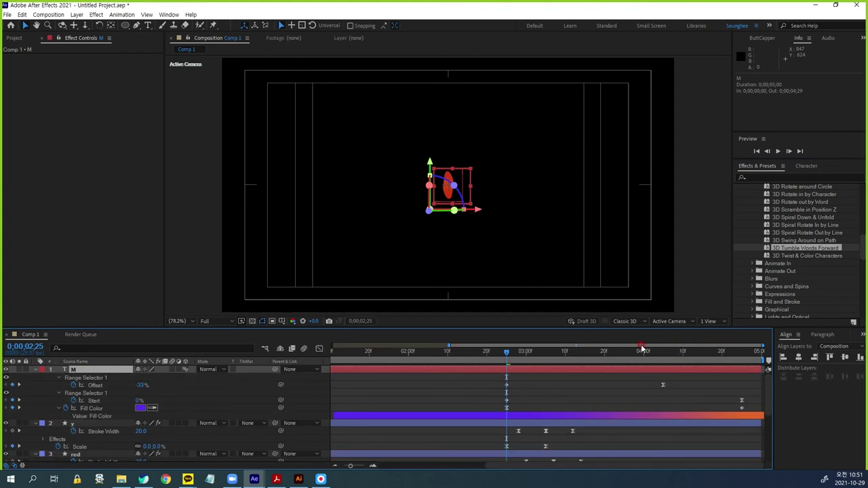
{"action": "key", "text": "minus"}
{"action": "key", "text": "space"}
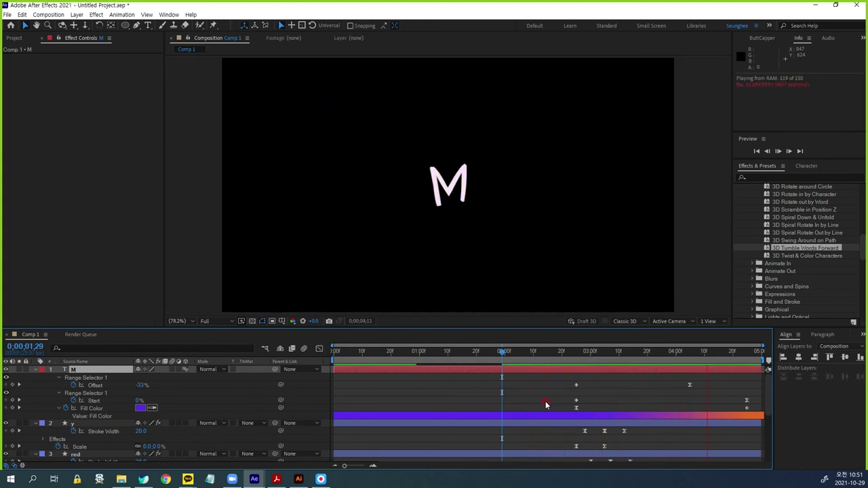
{"action": "key", "text": "space"}
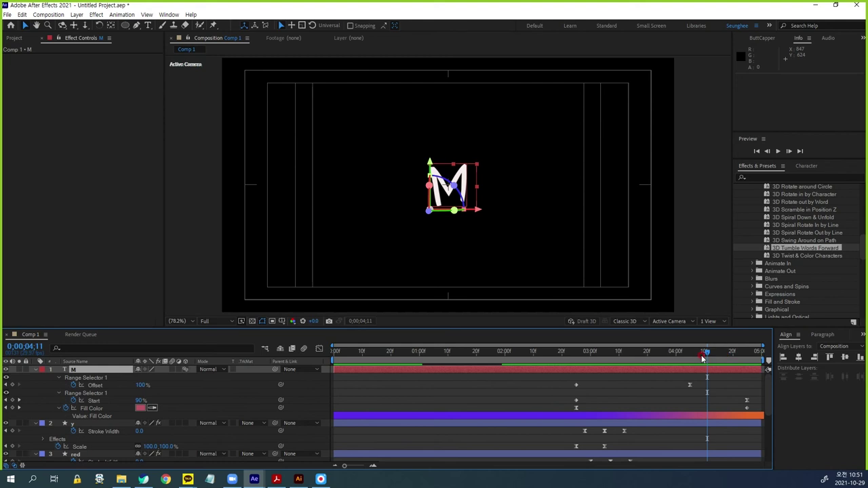
{"action": "left_click_drag", "start_coordinate": [707, 353], "coordinate": [638, 355]}
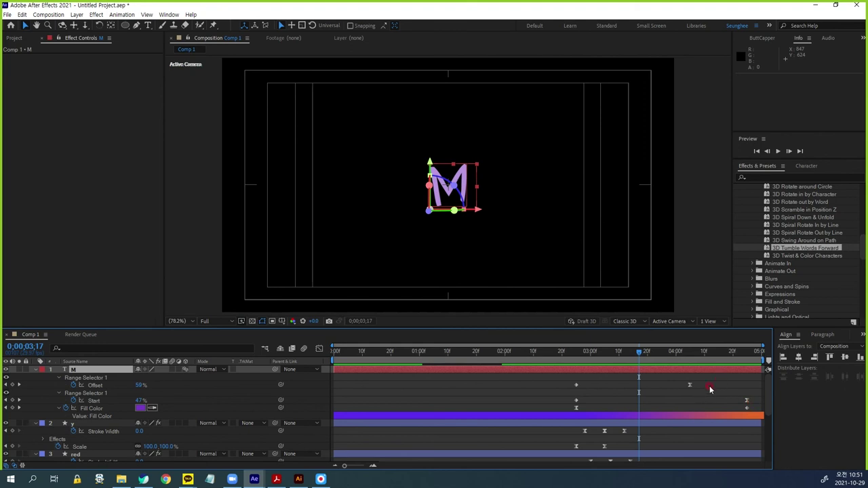
{"action": "mouse_move", "coordinate": [756, 381]}
{"action": "left_mouse_down"}
{"action": "mouse_move", "coordinate": [691, 402]}
{"action": "mouse_move", "coordinate": [663, 386]}
{"action": "left_mouse_up"}
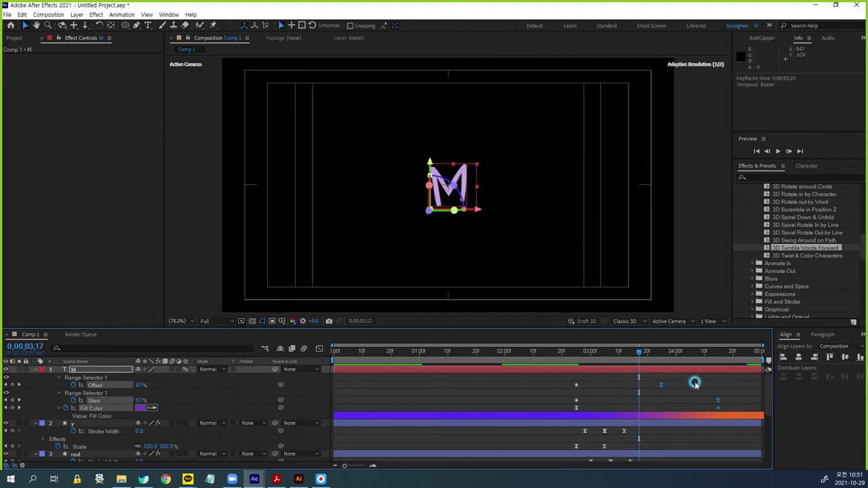
{"action": "left_click_drag", "start_coordinate": [642, 354], "coordinate": [646, 354]}
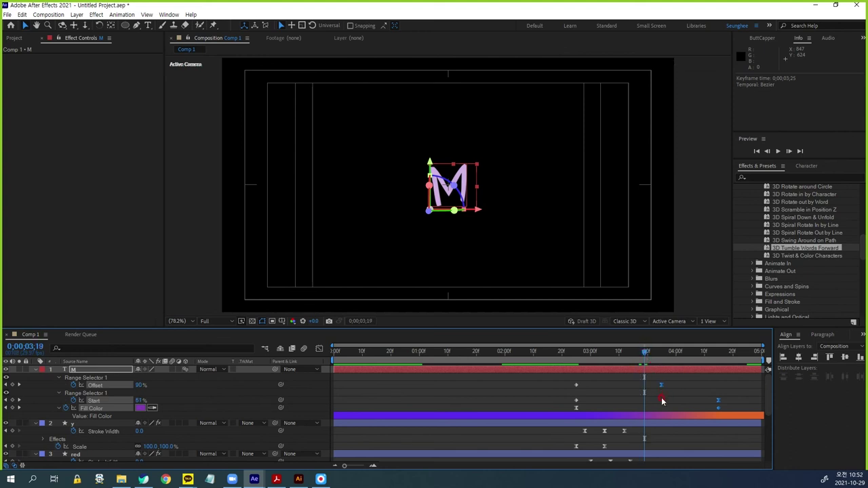
{"action": "left_click", "coordinate": [441, 392]}
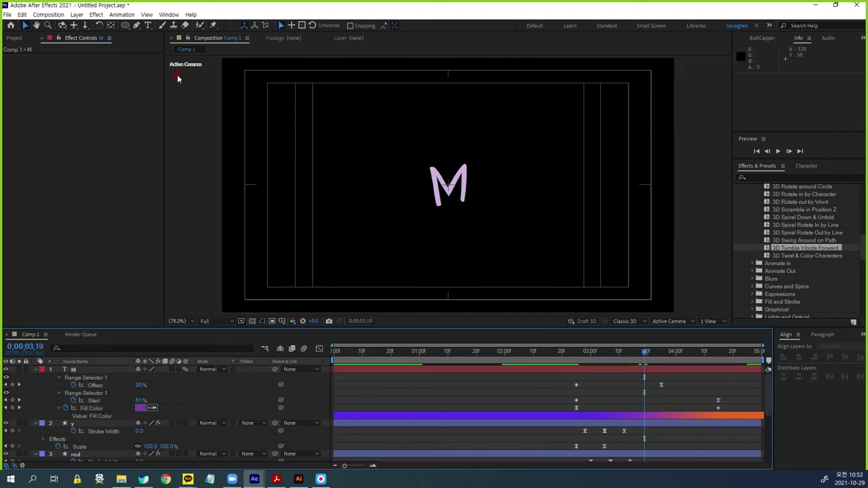
Draw an ellipse ring around the M with a white stroke 10 px wide.
{"action": "left_click", "coordinate": [126, 26]}
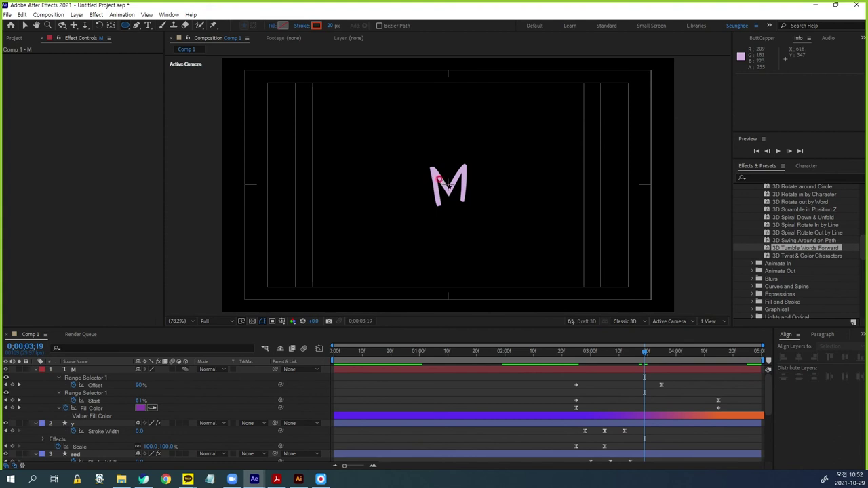
{"action": "left_click_drag", "start_coordinate": [447, 185], "coordinate": [495, 162]}
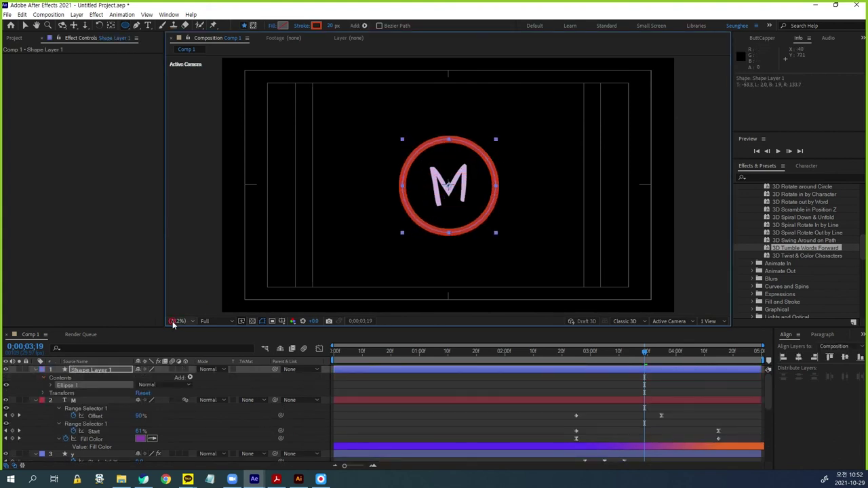
{"action": "left_click", "coordinate": [317, 25]}
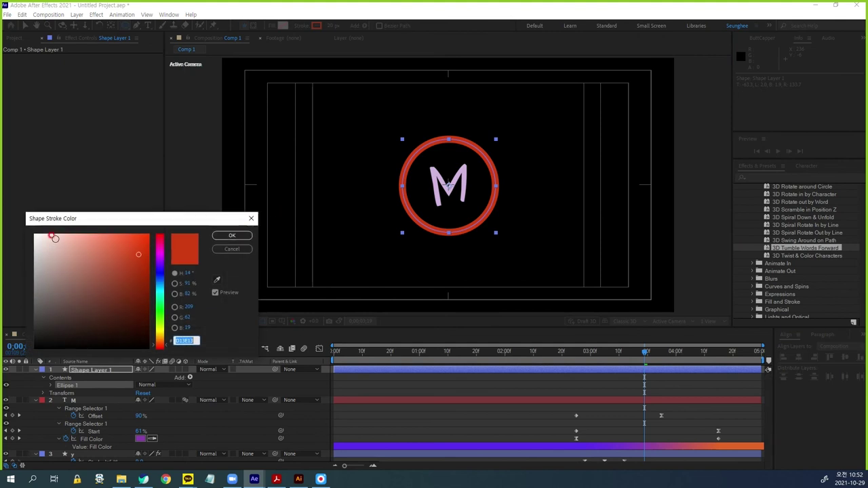
{"action": "left_click", "coordinate": [36, 235]}
{"action": "left_click", "coordinate": [230, 236]}
{"action": "left_click", "coordinate": [332, 26]}
{"action": "type", "text": "10"}
{"action": "key", "text": "Return"}
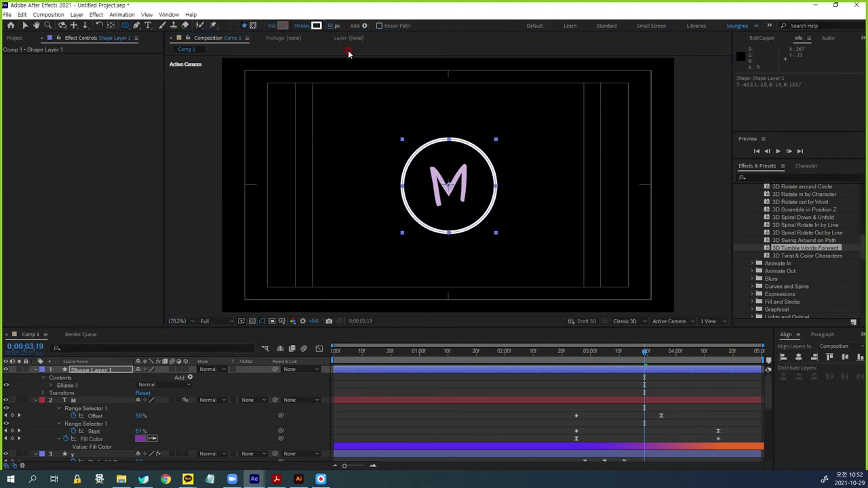
Set the Ellipse 1 position to 0,0, reset the shape layer's Transform, and select Contents.
{"action": "left_click", "coordinate": [101, 374]}
{"action": "key", "text": "u"}
{"action": "key", "text": "u"}
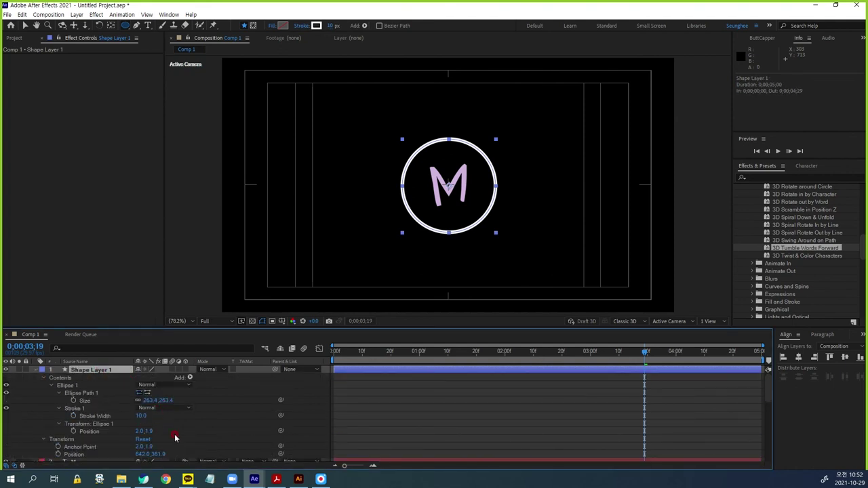
{"action": "left_click", "coordinate": [139, 432]}
{"action": "type", "text": "0"}
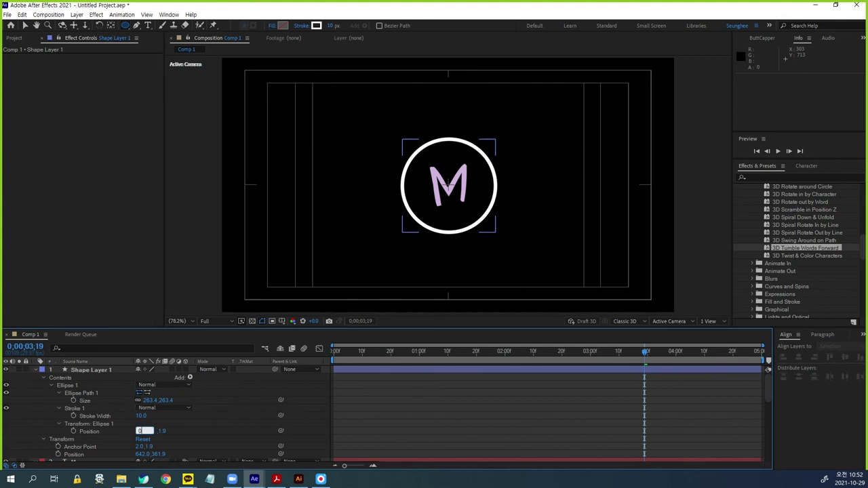
{"action": "key", "text": "Tab"}
{"action": "type", "text": "0"}
{"action": "key", "text": "Return"}
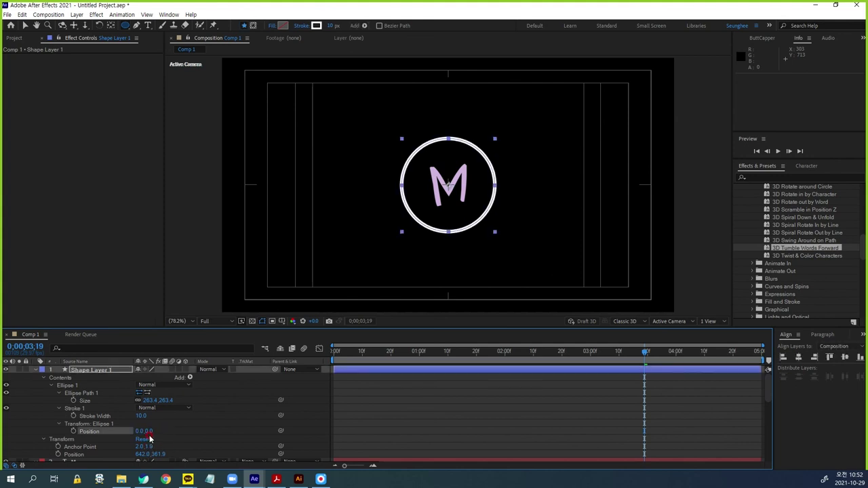
{"action": "left_click", "coordinate": [143, 440]}
{"action": "left_click", "coordinate": [60, 378]}
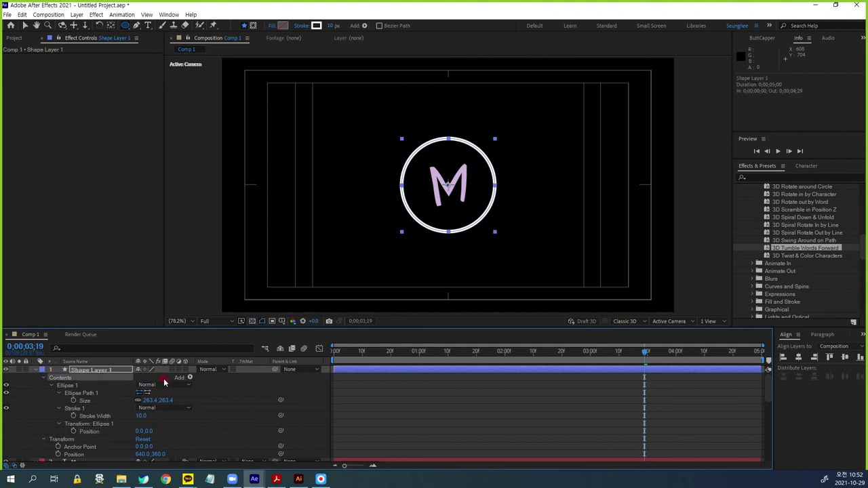
{"action": "left_click", "coordinate": [188, 380]}
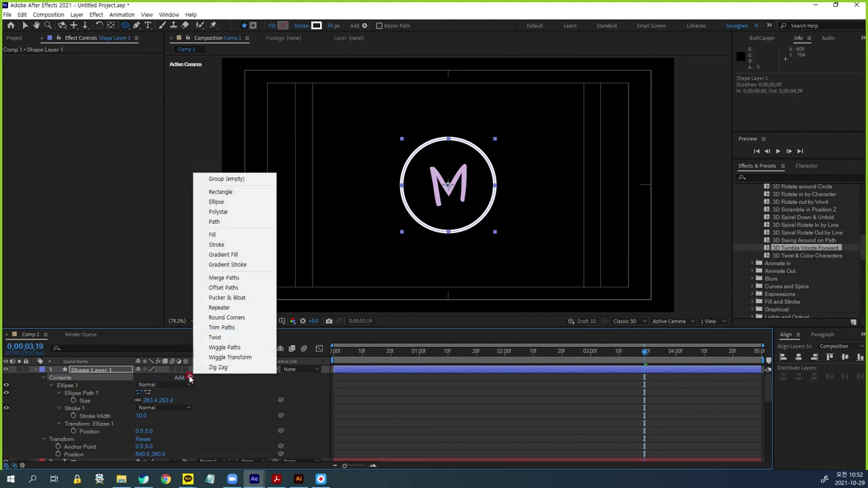
Add Trim Paths to the ring and keyframe End from 0% to 100%.
{"action": "left_click", "coordinate": [224, 330]}
{"action": "left_click", "coordinate": [51, 441]}
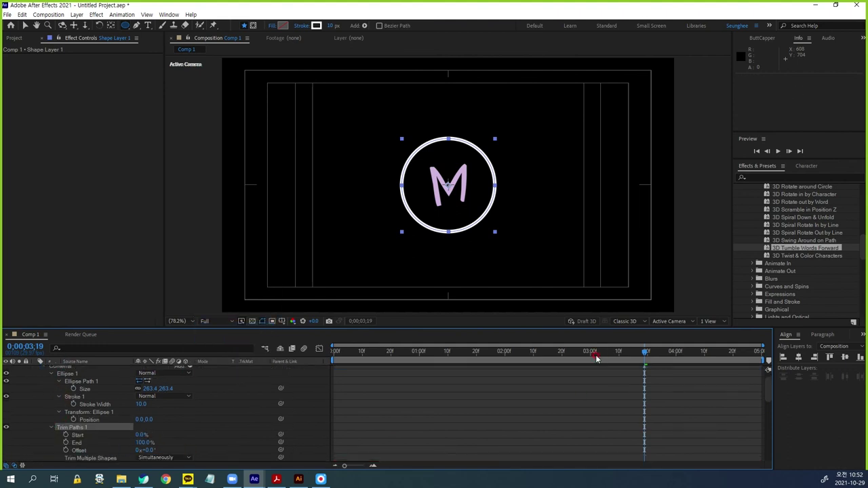
{"action": "left_click_drag", "start_coordinate": [643, 356], "coordinate": [705, 356]}
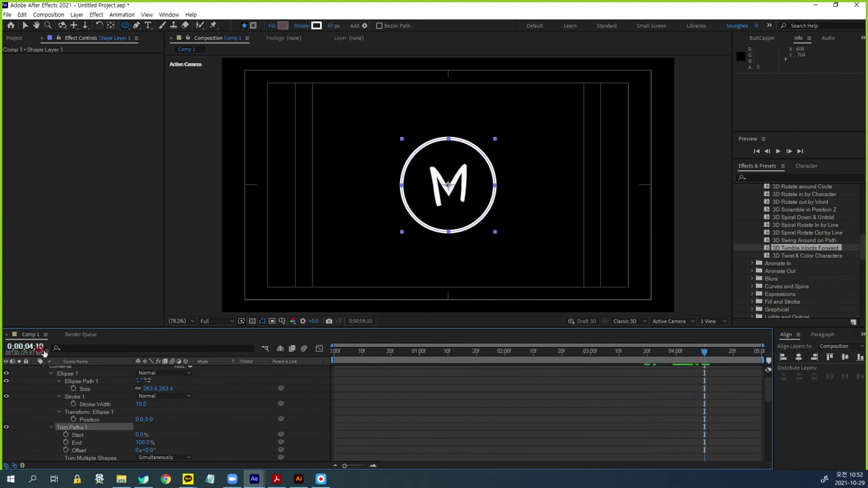
{"action": "left_click", "coordinate": [66, 443]}
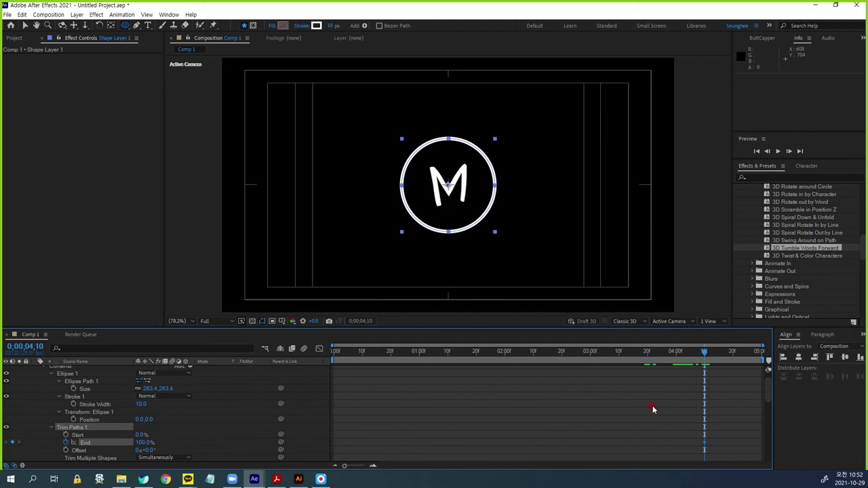
{"action": "left_click_drag", "start_coordinate": [683, 354], "coordinate": [662, 361]}
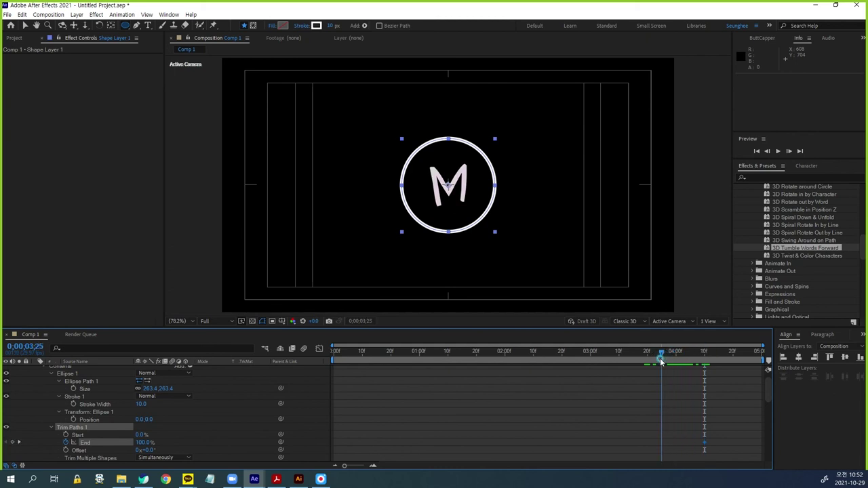
{"action": "left_click", "coordinate": [142, 443]}
{"action": "type", "text": "0"}
{"action": "key", "text": "Return"}
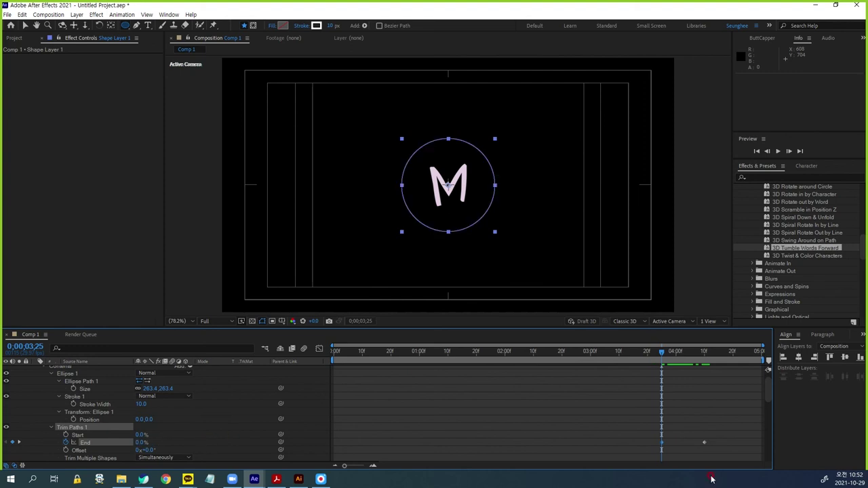
Give the End keyframes an incoming influence of 100 in Keyframe Velocity.
{"action": "left_click_drag", "start_coordinate": [700, 431], "coordinate": [720, 449]}
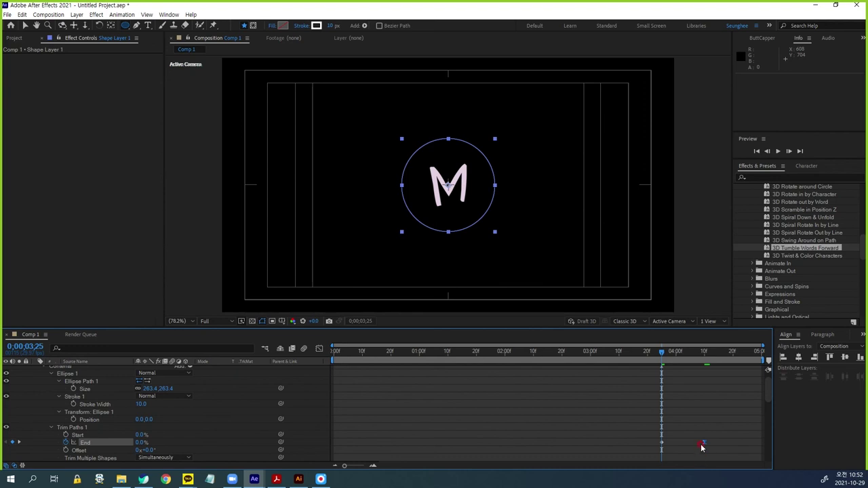
{"action": "key", "text": "ctrl+shift+k"}
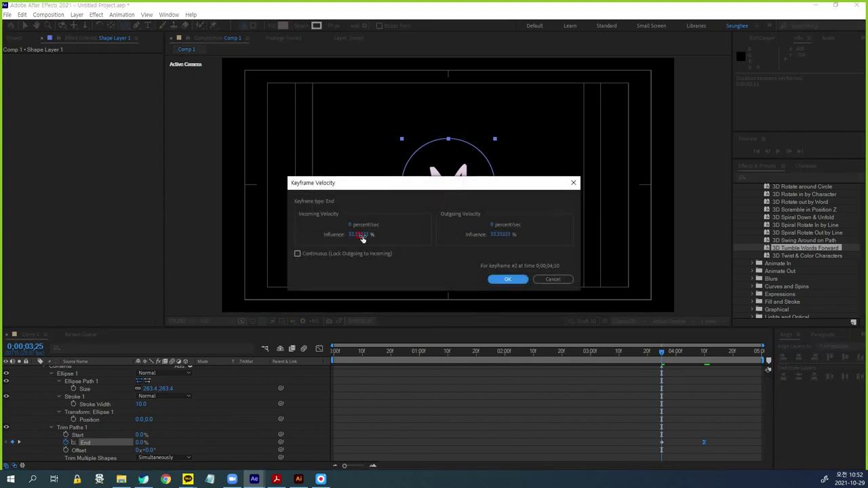
{"action": "left_click", "coordinate": [363, 236]}
{"action": "type", "text": "100"}
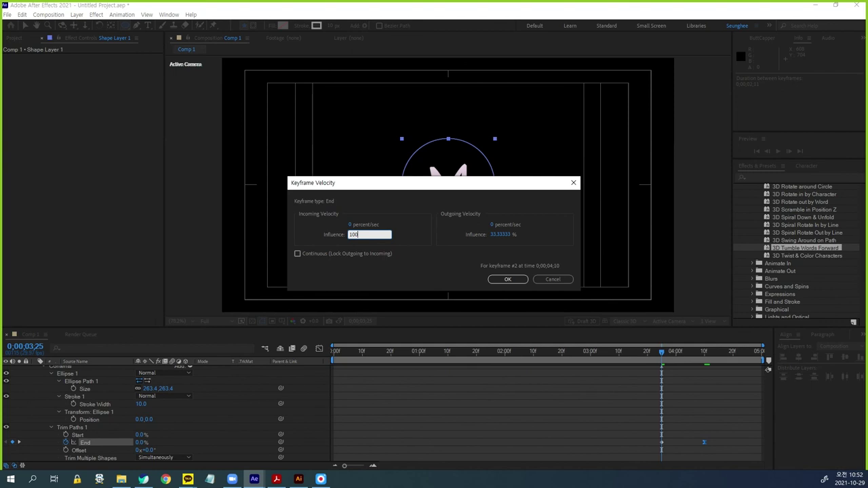
{"action": "key", "text": "Return"}
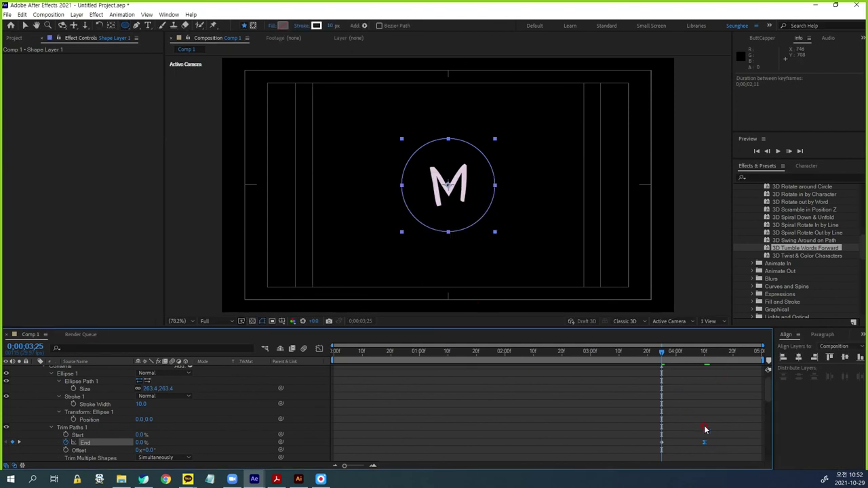
Preview the draw-on, then slide the End keyframes so it starts at 3;10.
{"action": "left_click", "coordinate": [624, 352]}
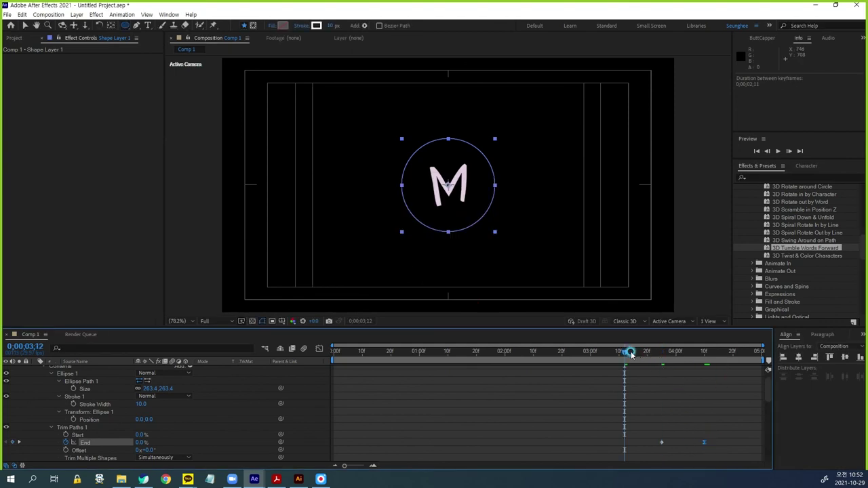
{"action": "left_click", "coordinate": [503, 352]}
{"action": "key", "text": "space"}
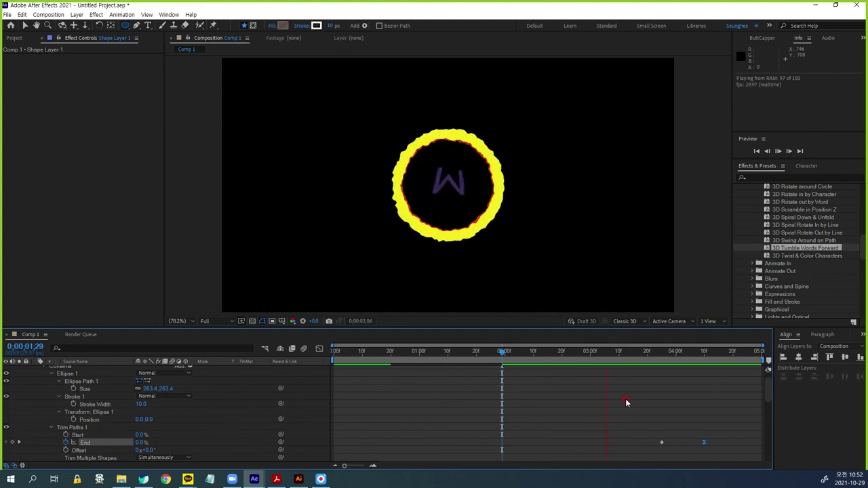
{"action": "key", "text": "space"}
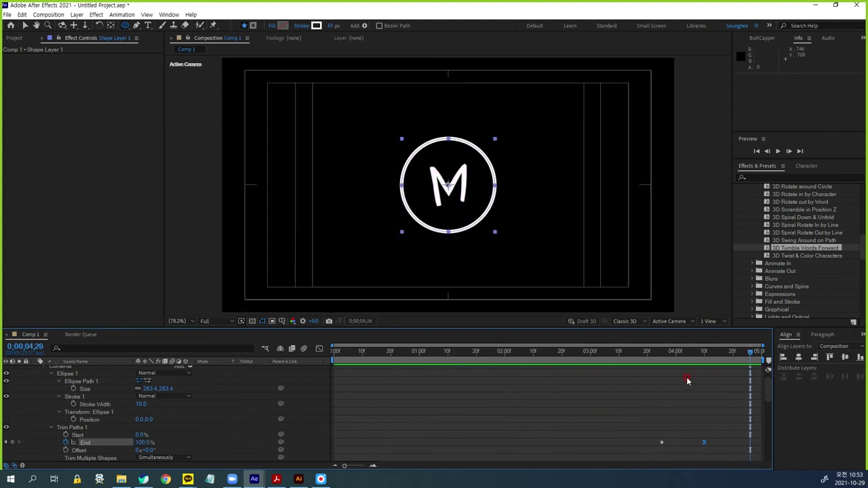
{"action": "left_click", "coordinate": [618, 352]}
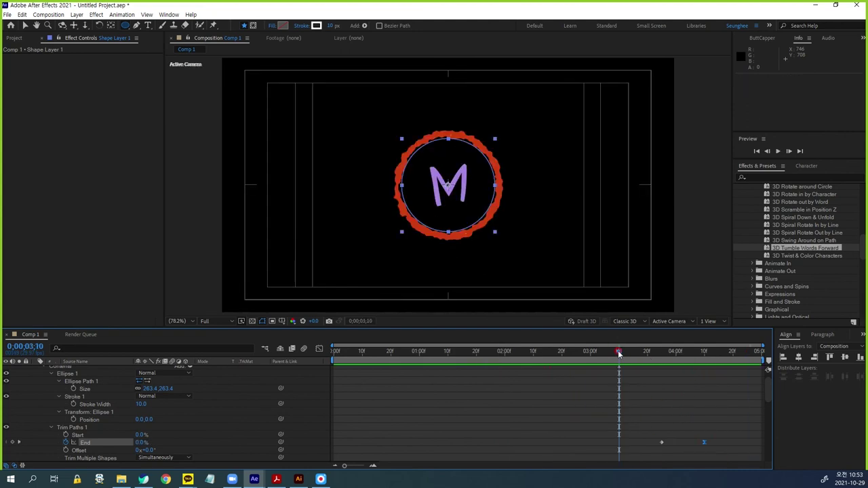
{"action": "left_click_drag", "start_coordinate": [660, 444], "coordinate": [618, 444]}
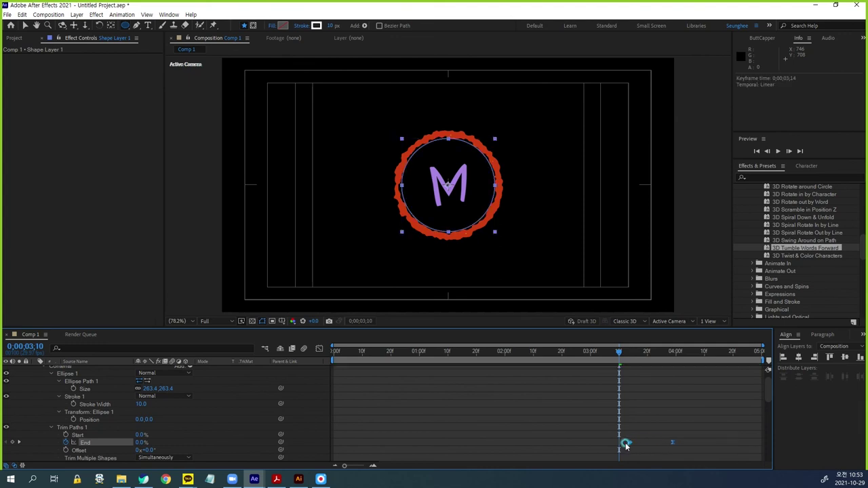
{"action": "left_click", "coordinate": [240, 391]}
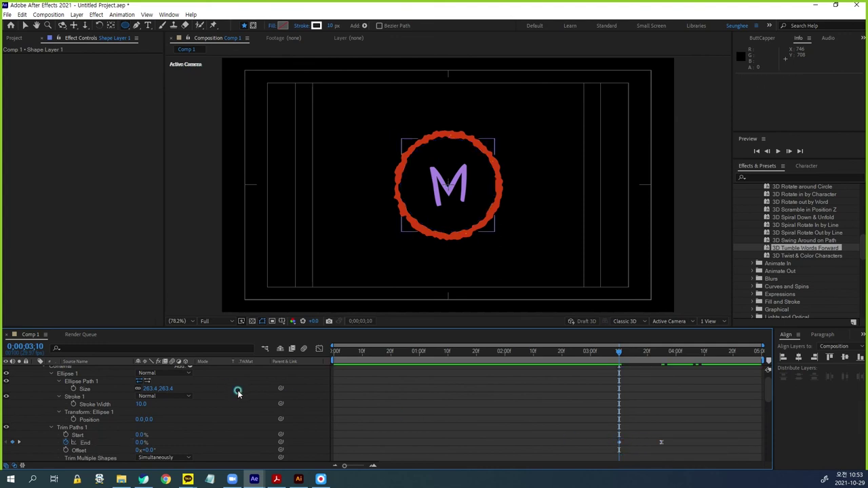
Preview the ring drawing on from 2;17 and select Shape Layer 1.
{"action": "left_click", "coordinate": [554, 352]}
{"action": "key", "text": "space"}
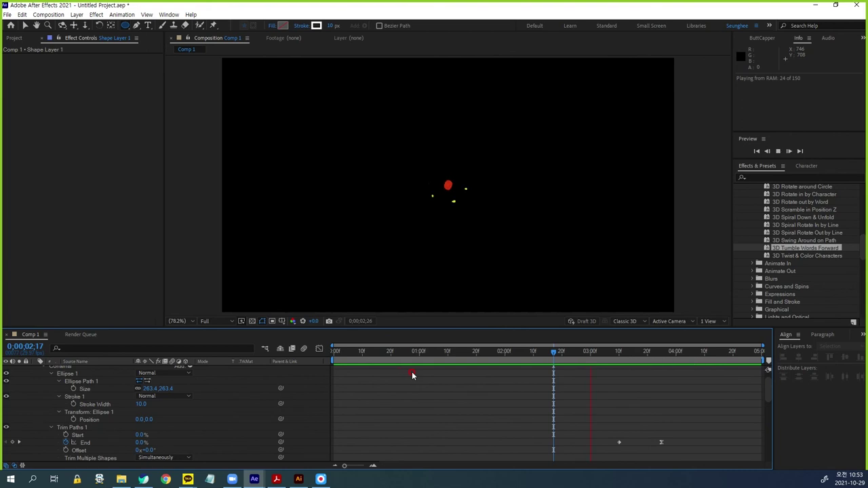
{"action": "key", "text": "space"}
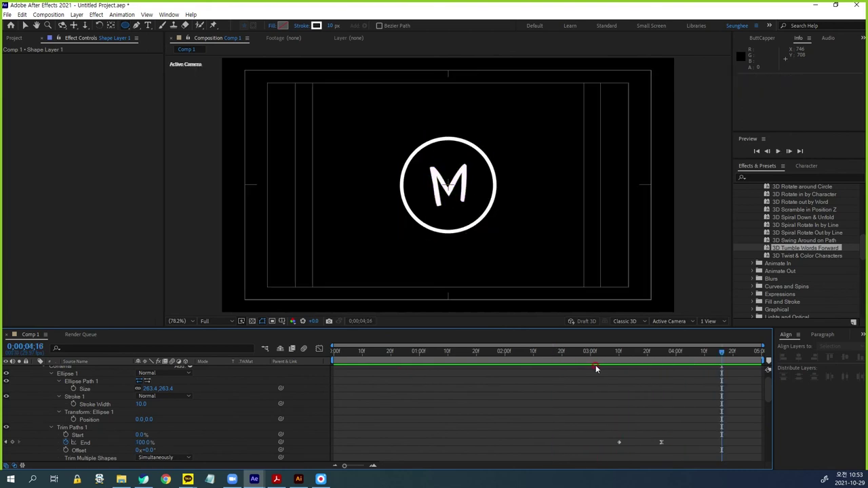
{"action": "left_click", "coordinate": [97, 391]}
{"action": "left_click", "coordinate": [92, 370]}
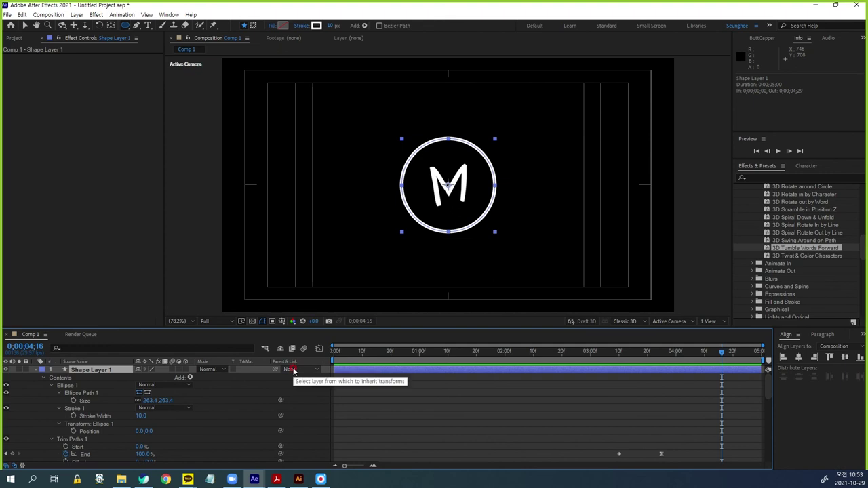
Duplicate the ring layer and shift the copy's End keyframes slightly later.
{"action": "key", "text": "ctrl+d"}
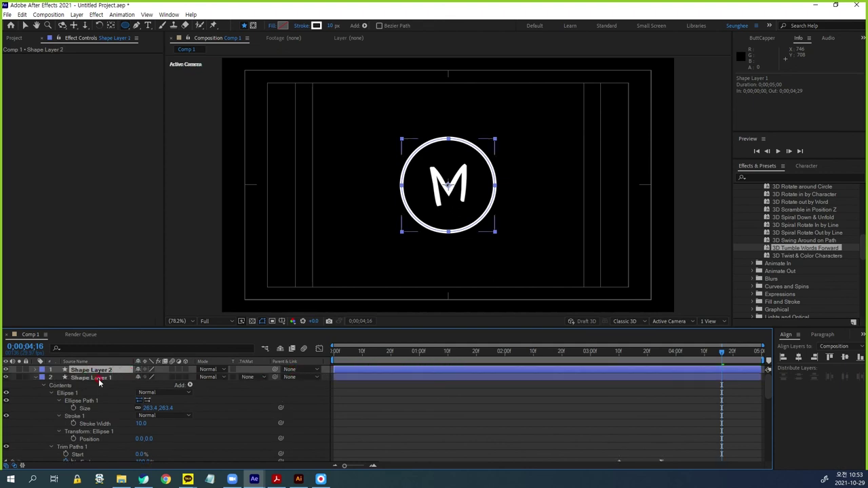
{"action": "left_click", "coordinate": [106, 378], "text": "shift"}
{"action": "key", "text": "u"}
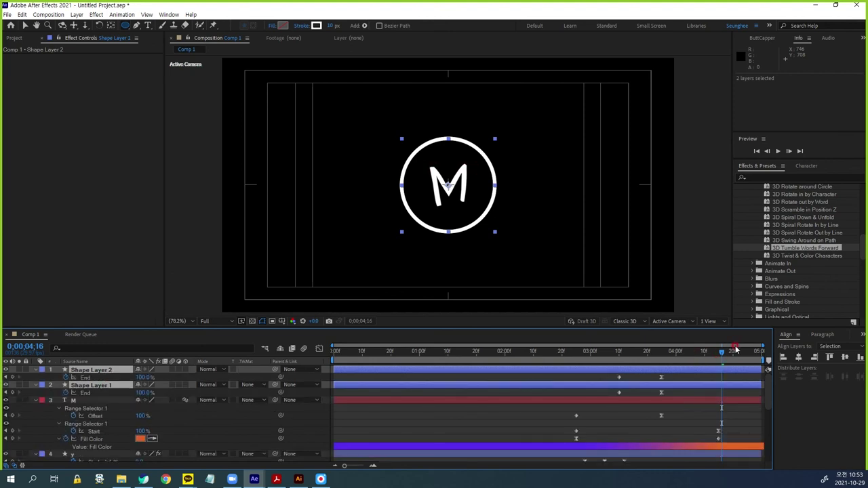
{"action": "left_click_drag", "start_coordinate": [722, 353], "coordinate": [643, 352]}
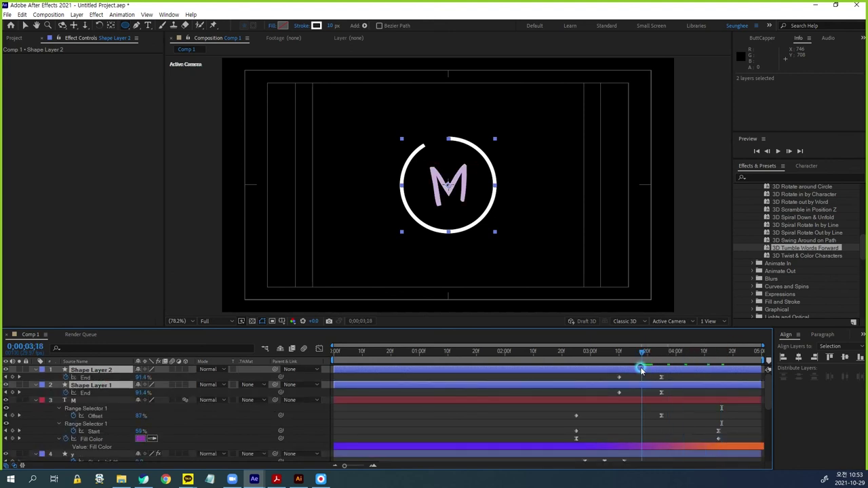
{"action": "left_click_drag", "start_coordinate": [675, 376], "coordinate": [620, 382]}
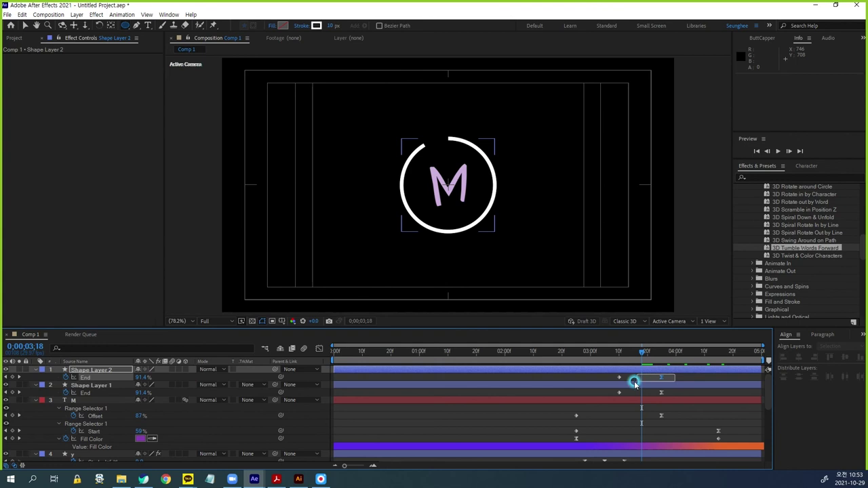
{"action": "left_click_drag", "start_coordinate": [619, 382], "coordinate": [642, 377]}
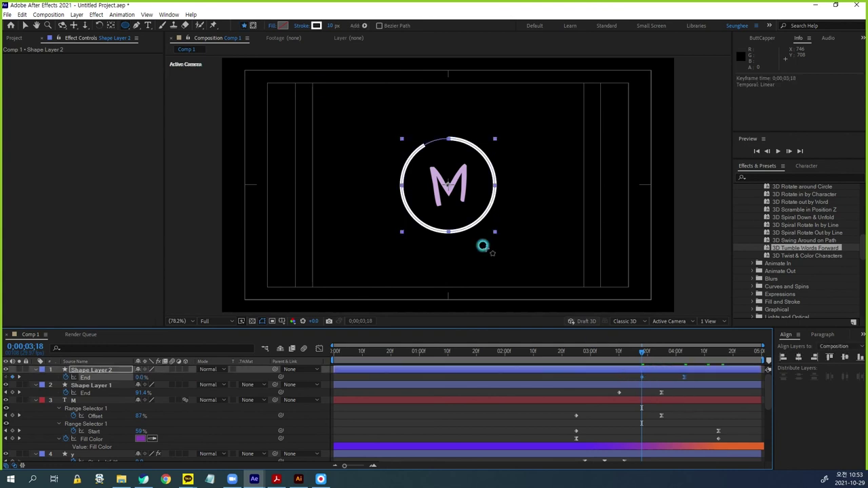
Give the second ring a 2 px stroke and Ellipse Size 307.4, then preview both rings.
{"action": "left_click", "coordinate": [332, 26]}
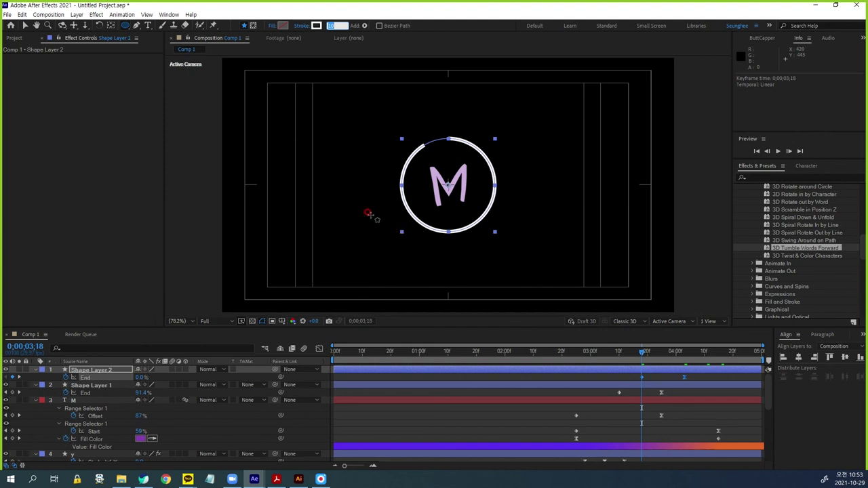
{"action": "type", "text": "2"}
{"action": "key", "text": "Return"}
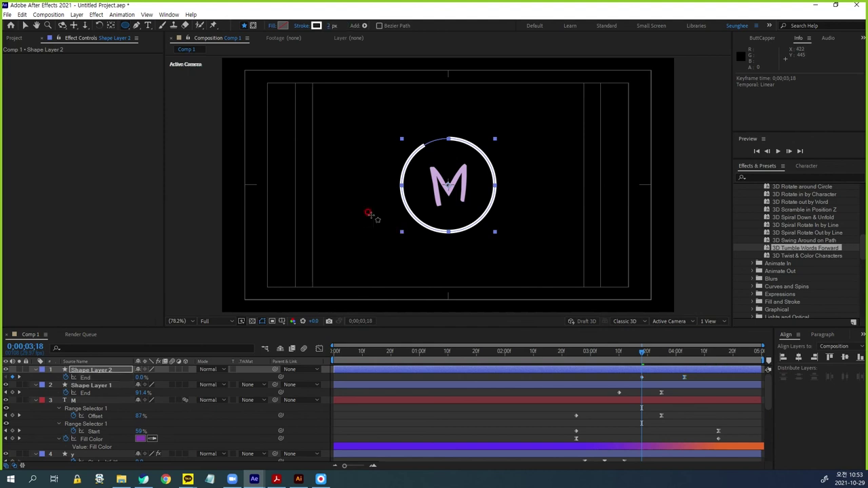
{"action": "left_click", "coordinate": [100, 371]}
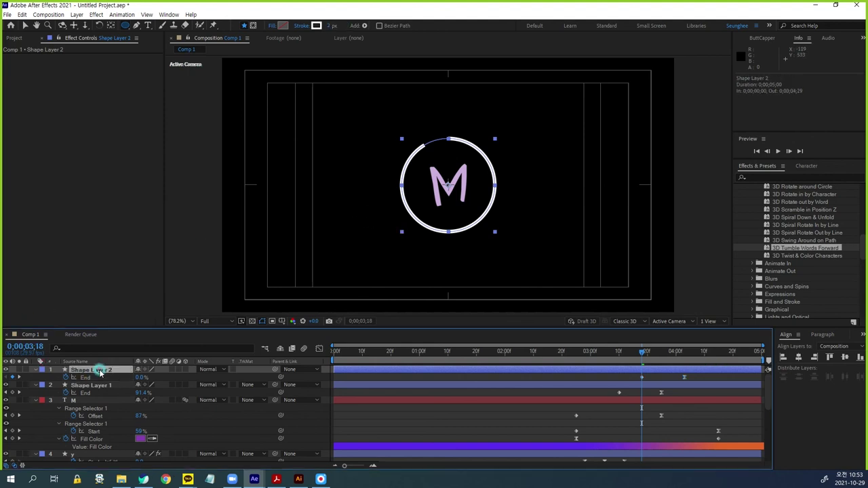
{"action": "key", "text": "u"}
{"action": "key", "text": "u"}
{"action": "key", "text": "u"}
{"action": "left_click_drag", "start_coordinate": [166, 401], "coordinate": [187, 399]}
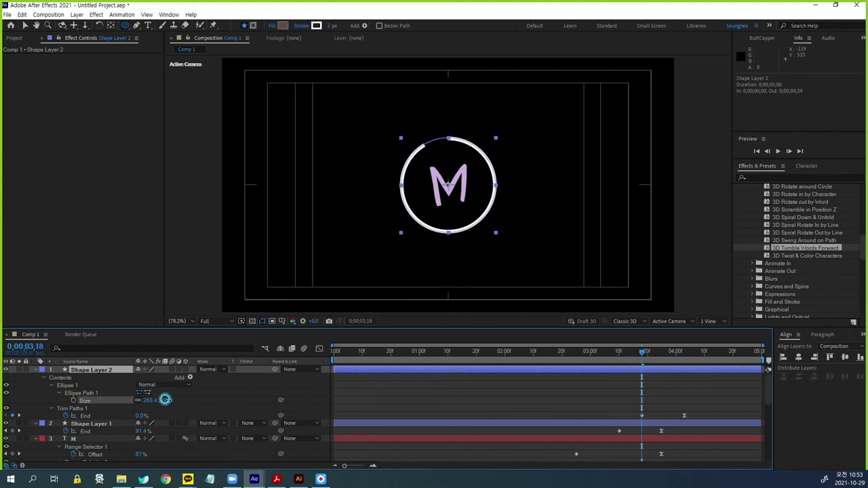
{"action": "left_click_drag", "start_coordinate": [186, 400], "coordinate": [180, 400]}
{"action": "key", "text": "space"}
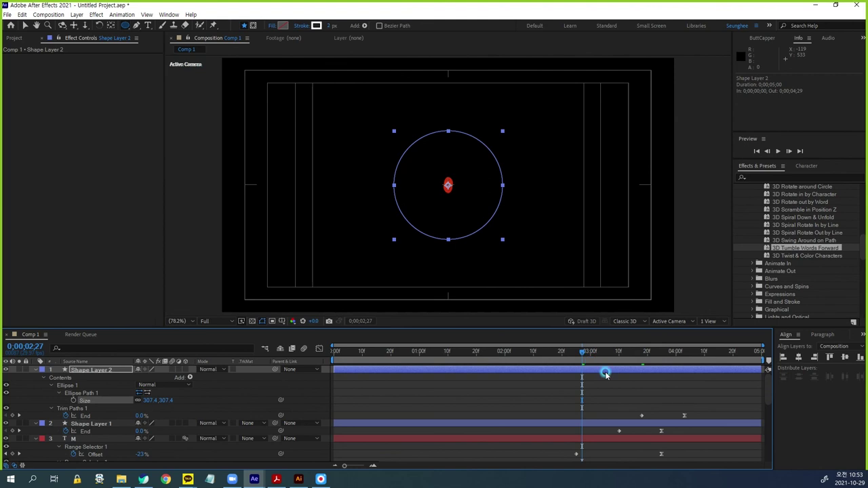